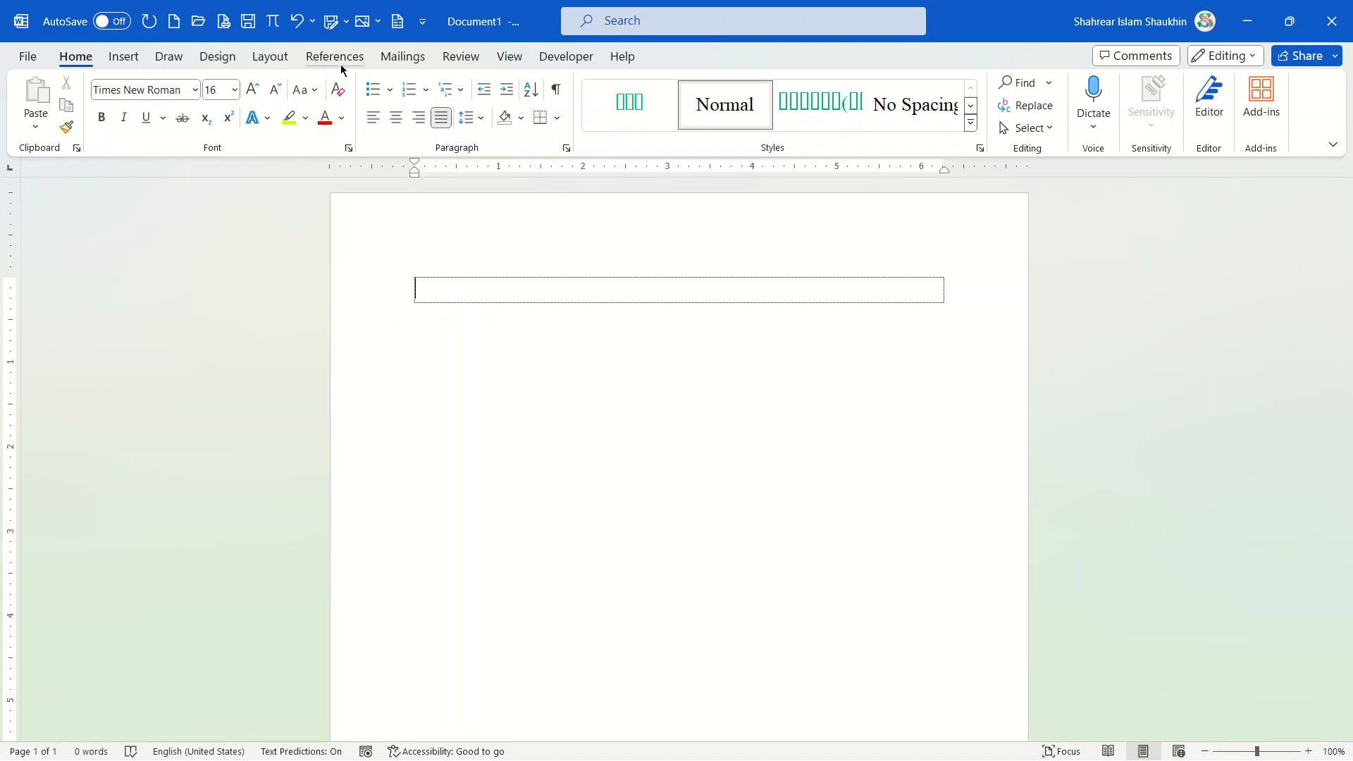
# Step: Show the Navigation pane and enter two lines reading "1. A" and "2. B" in the empty document
pyautogui.click(510, 58)
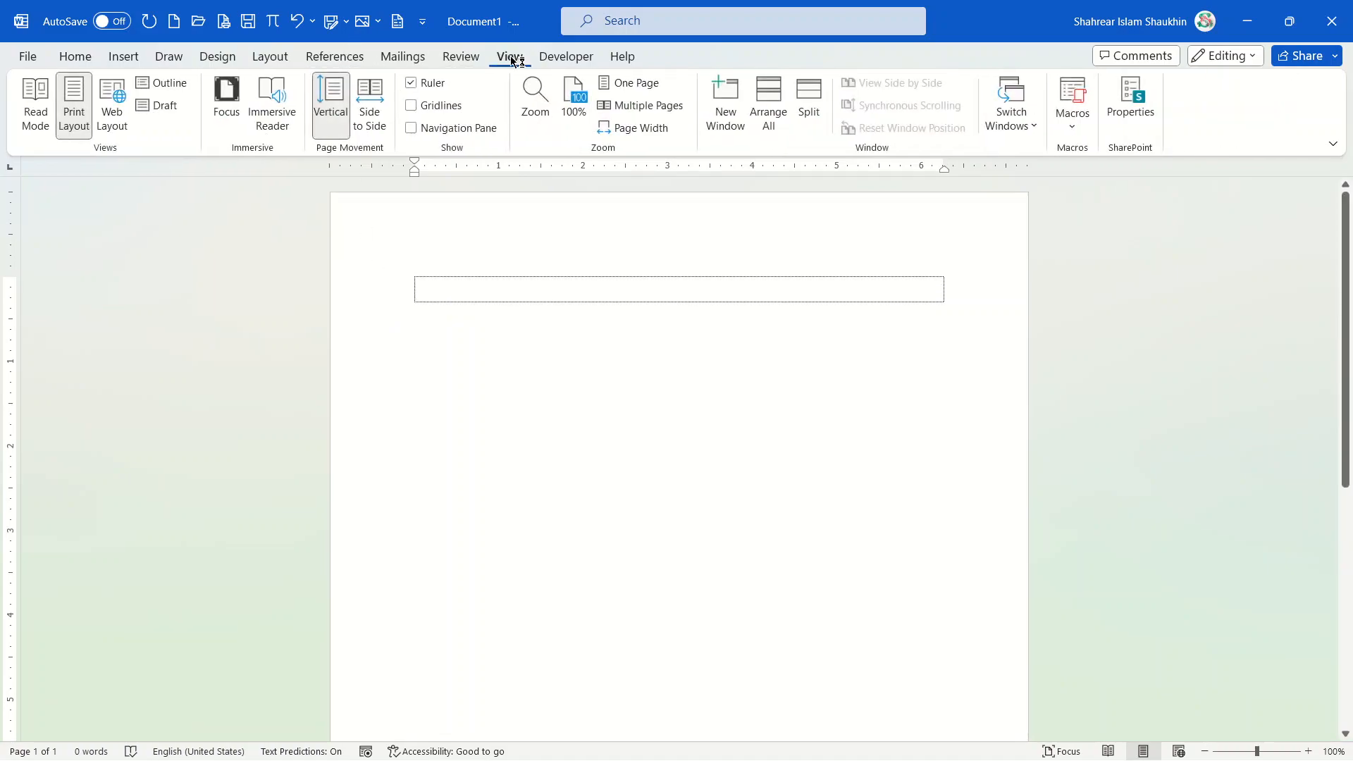
pyautogui.click(425, 131)
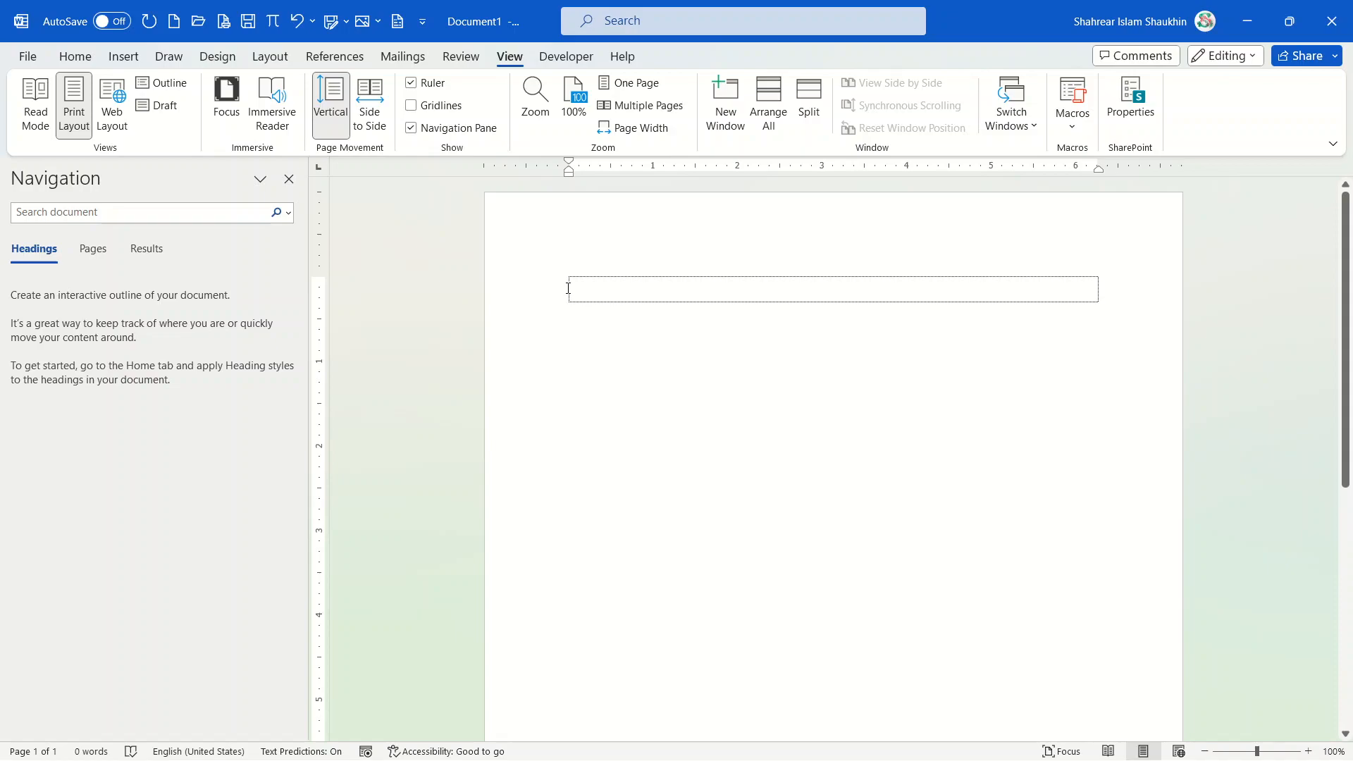
pyautogui.write('1. A')
pyautogui.press('Tab')
pyautogui.write('2. ')
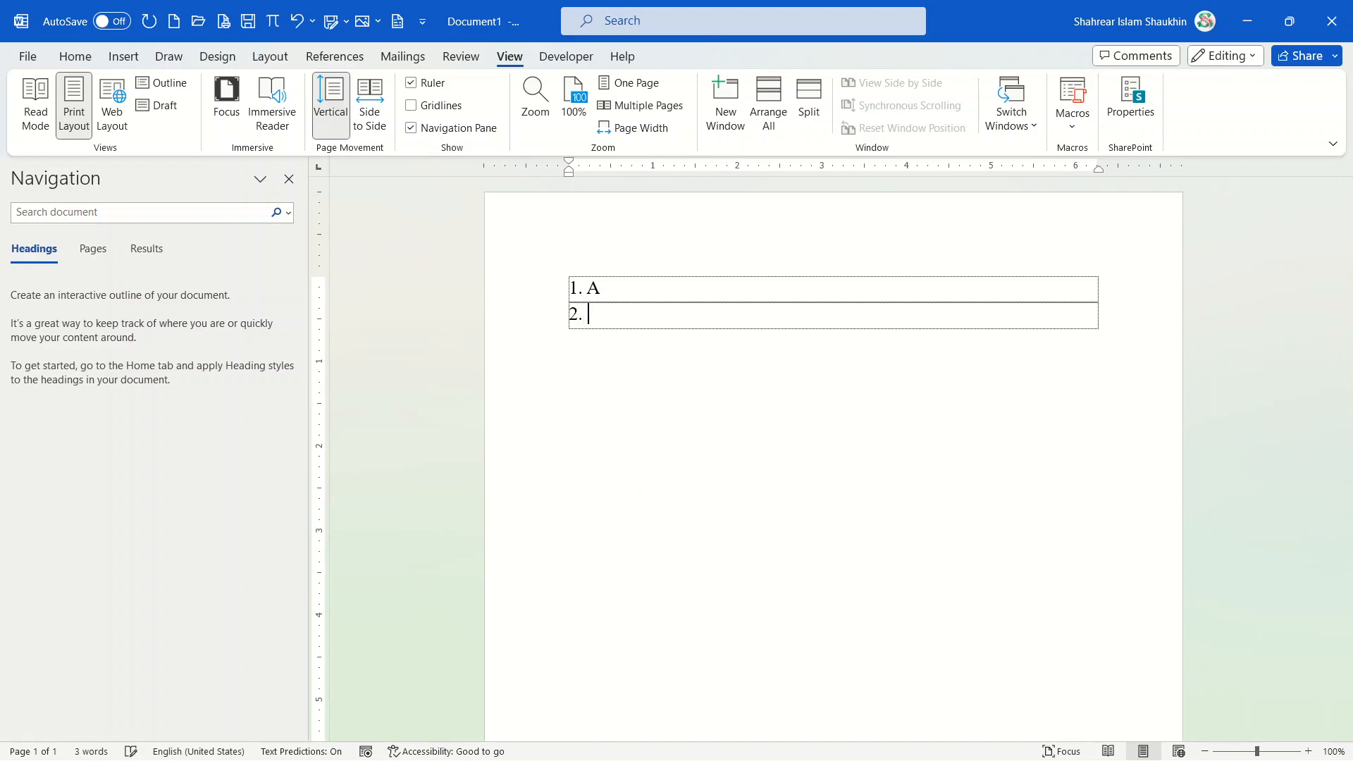
pyautogui.write('B')
pyautogui.press('Tab')
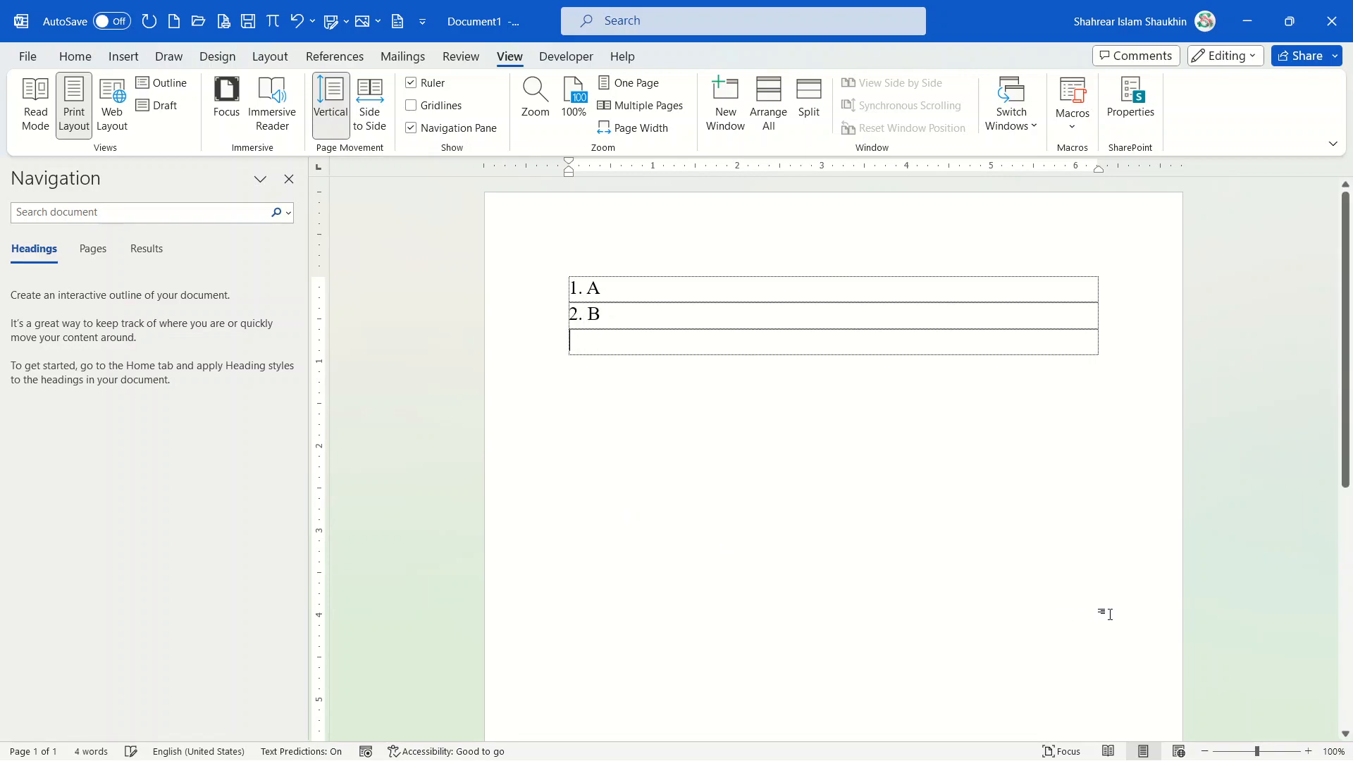
# Step: Apply the Heading 1 style to the "1. A" line
pyautogui.click(549, 312)
pyautogui.click(589, 315)
pyautogui.click(78, 57)
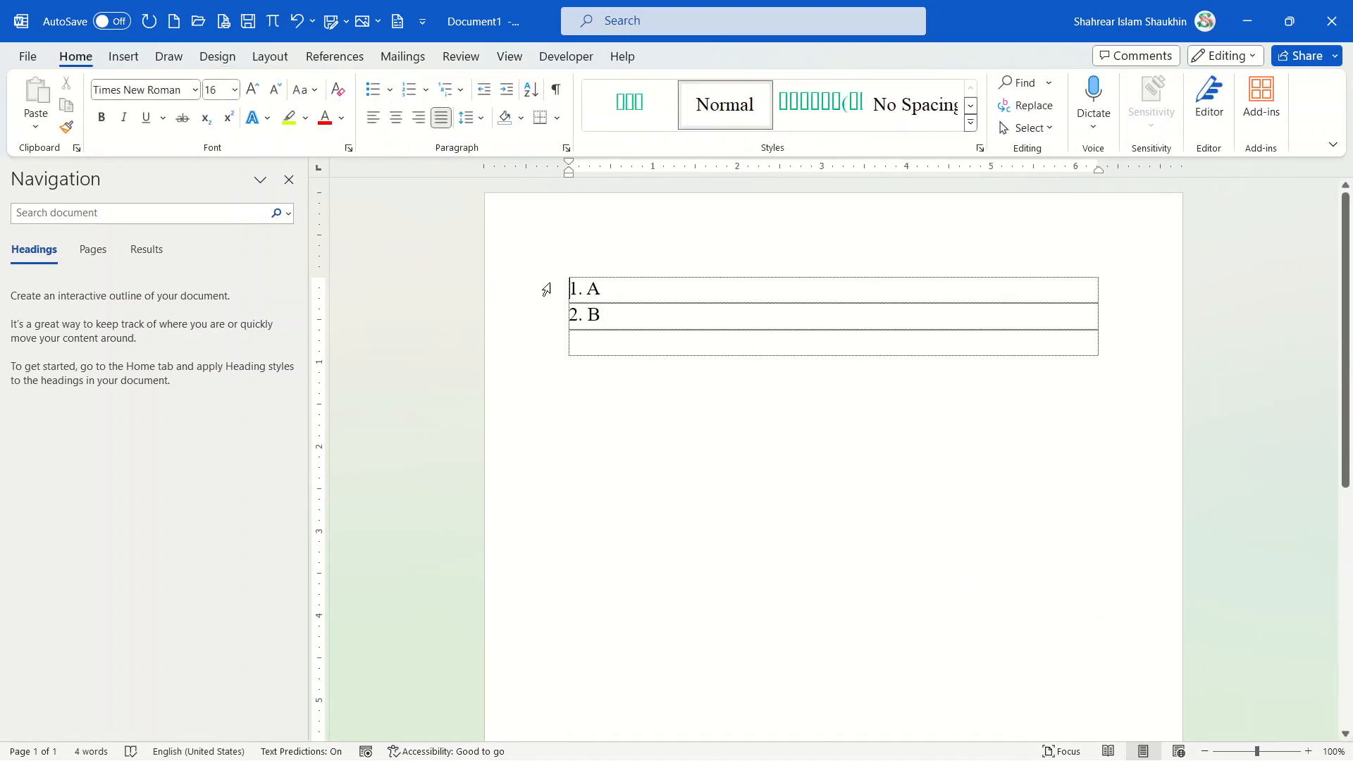
pyautogui.moveTo(607, 286); pyautogui.dragTo(553, 296)
pyautogui.click(575, 287)
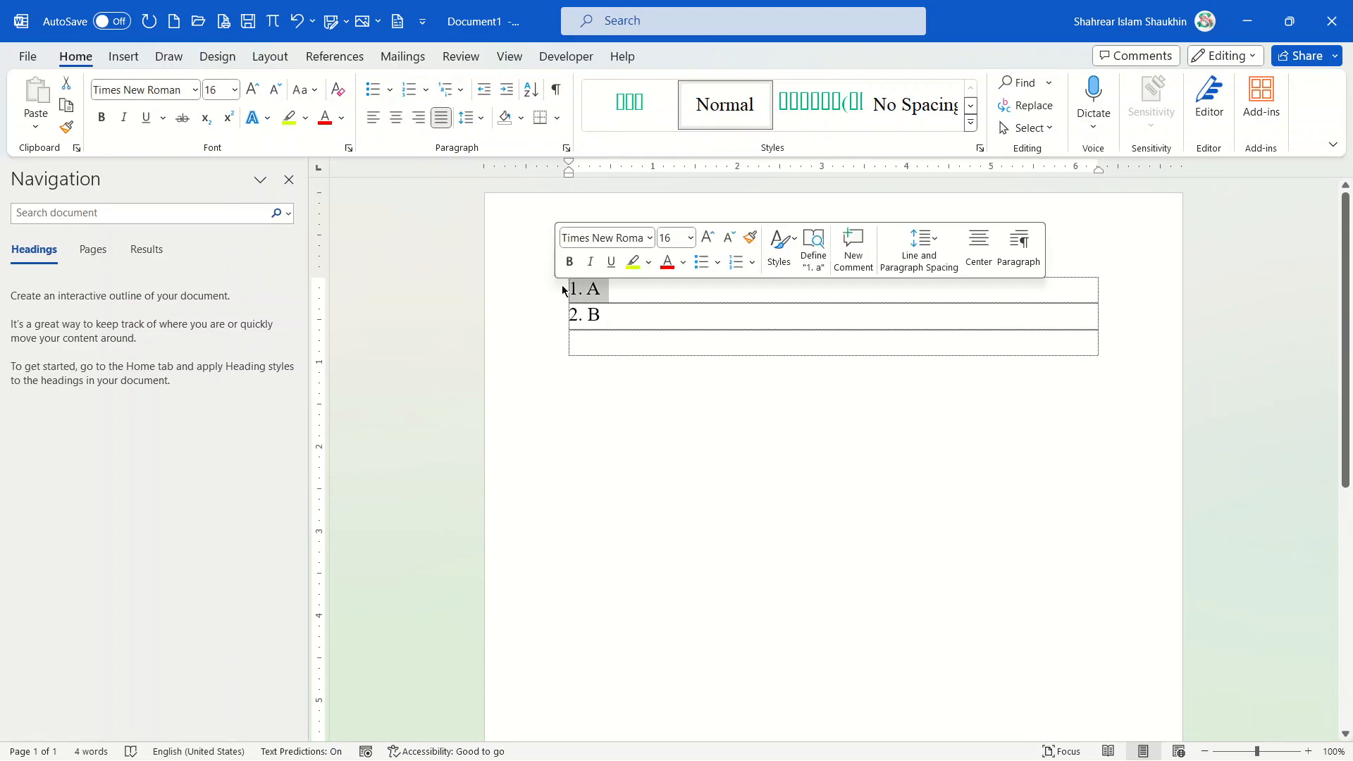
pyautogui.click(969, 109)
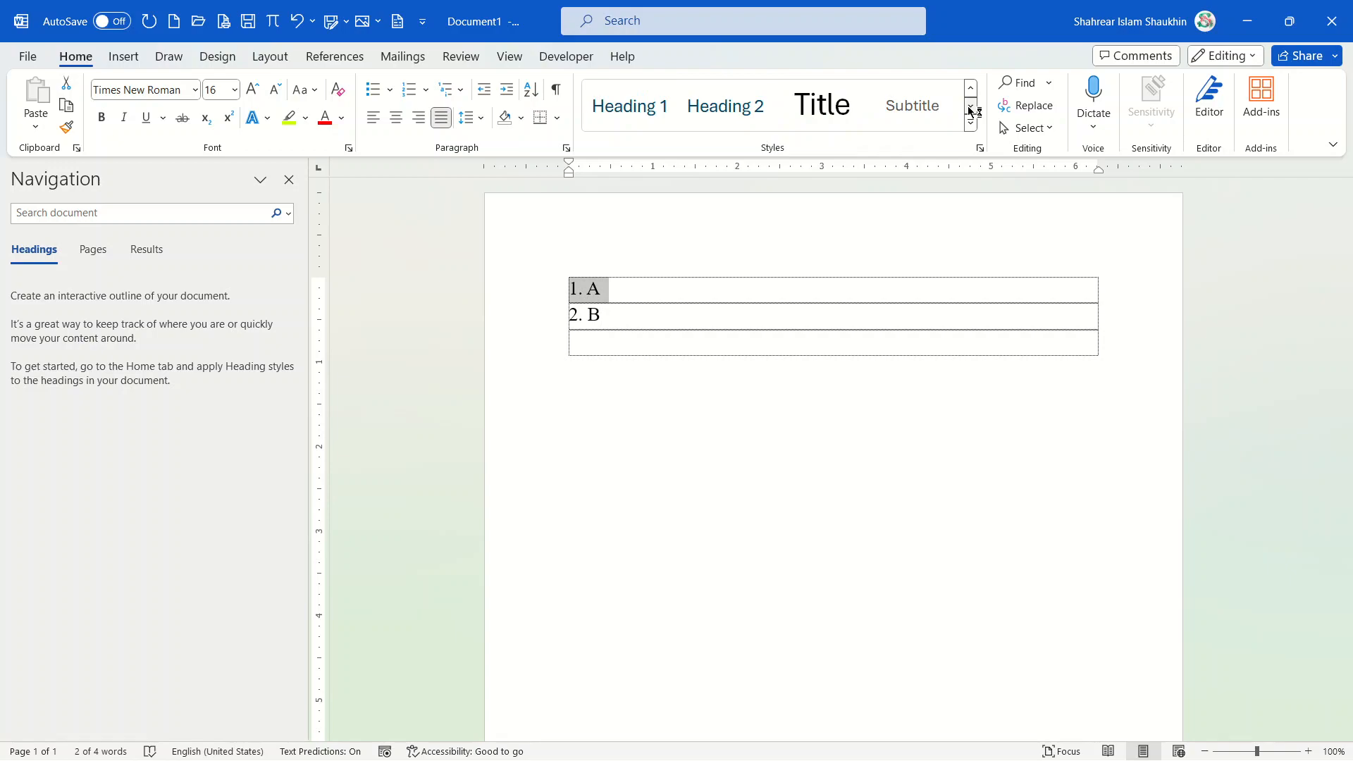
pyautogui.click(629, 114)
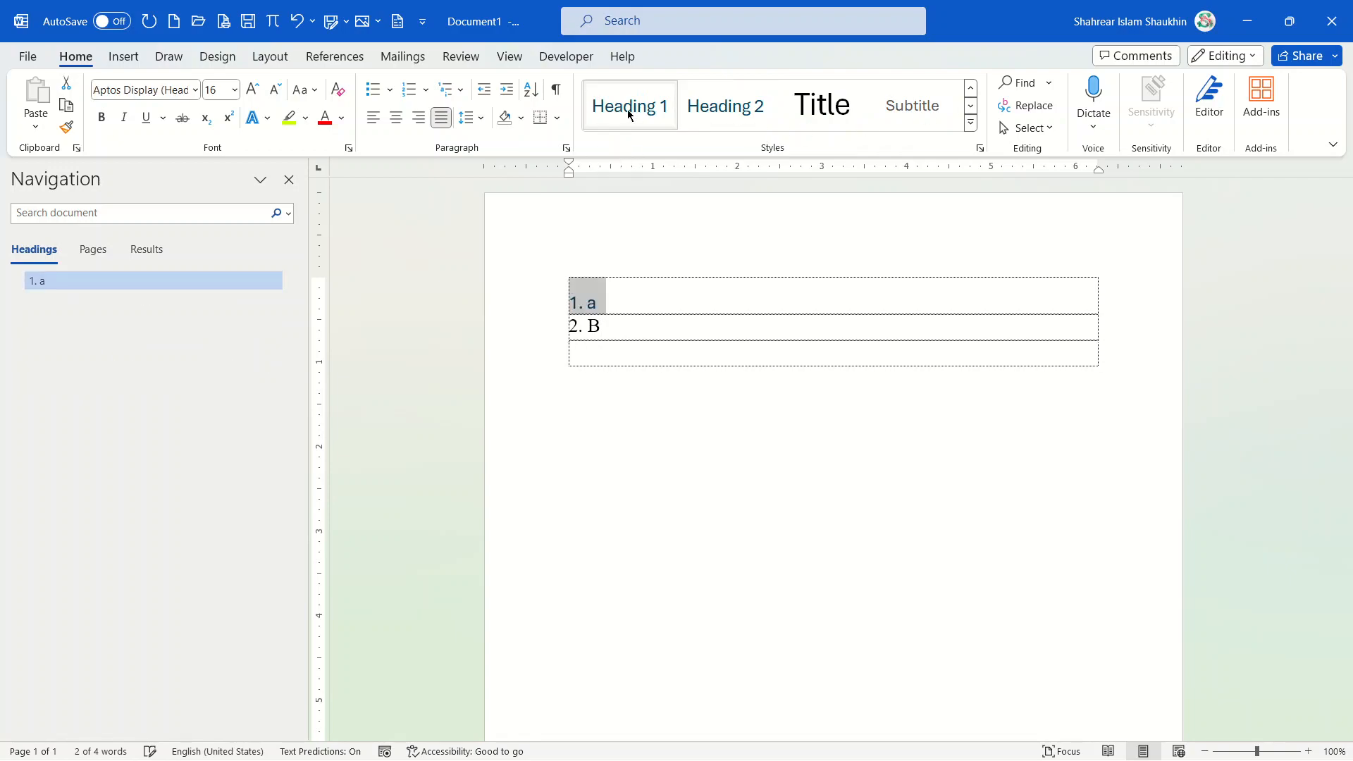
# Step: Apply the Heading 2 style to the "2. B" line
pyautogui.click(619, 326)
pyautogui.moveTo(619, 326); pyautogui.dragTo(564, 332)
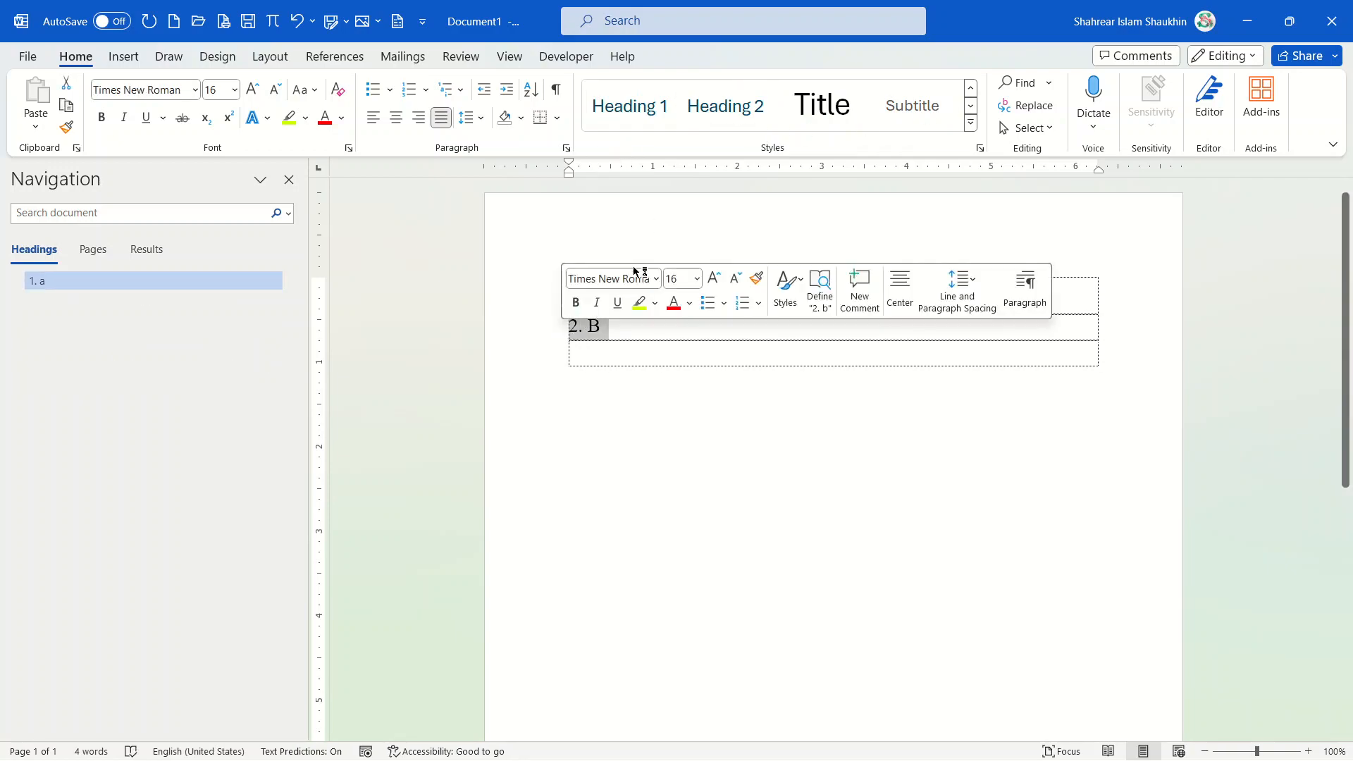
pyautogui.click(738, 110)
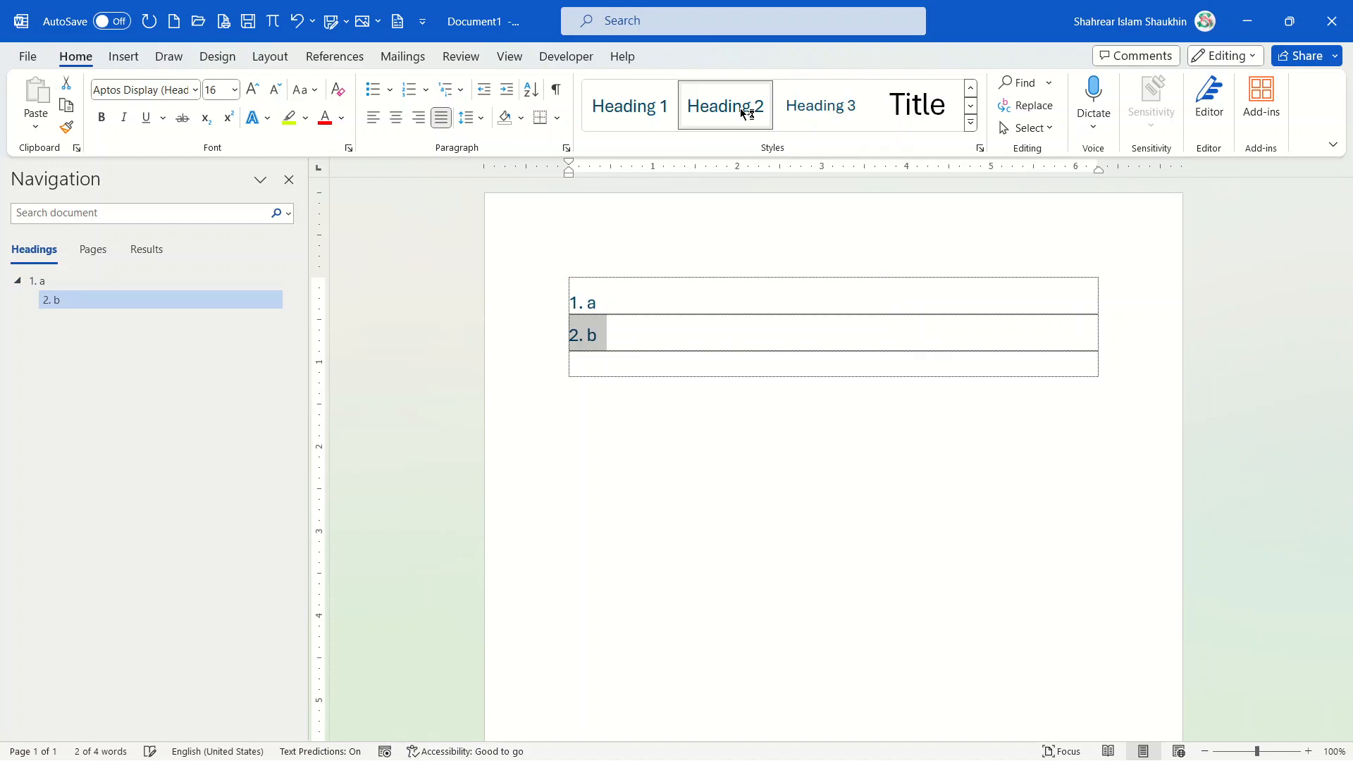
pyautogui.click(637, 335)
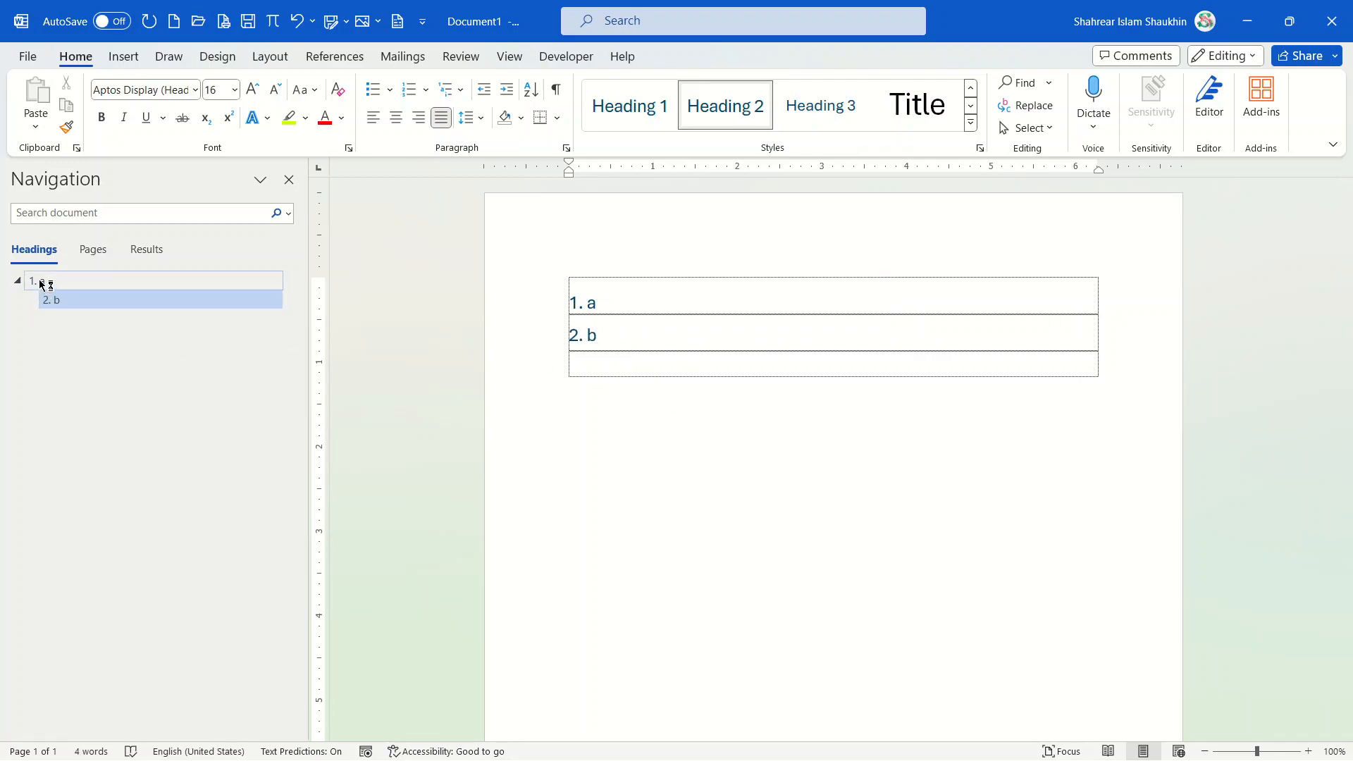
pyautogui.click(605, 364)
pyautogui.click(607, 333)
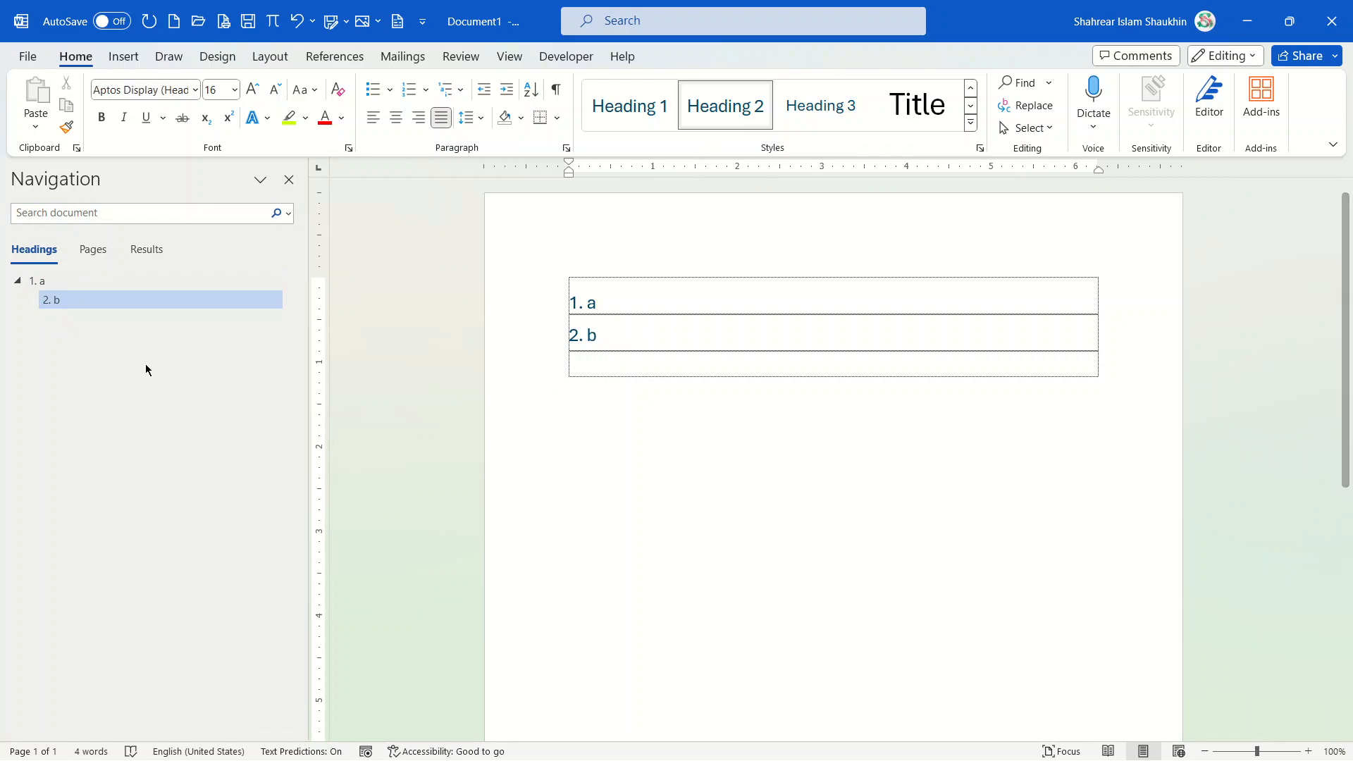
# Step: Enter "3. C" on the third line and format it with the Heading 1 style
pyautogui.click(602, 364)
pyautogui.write('3')
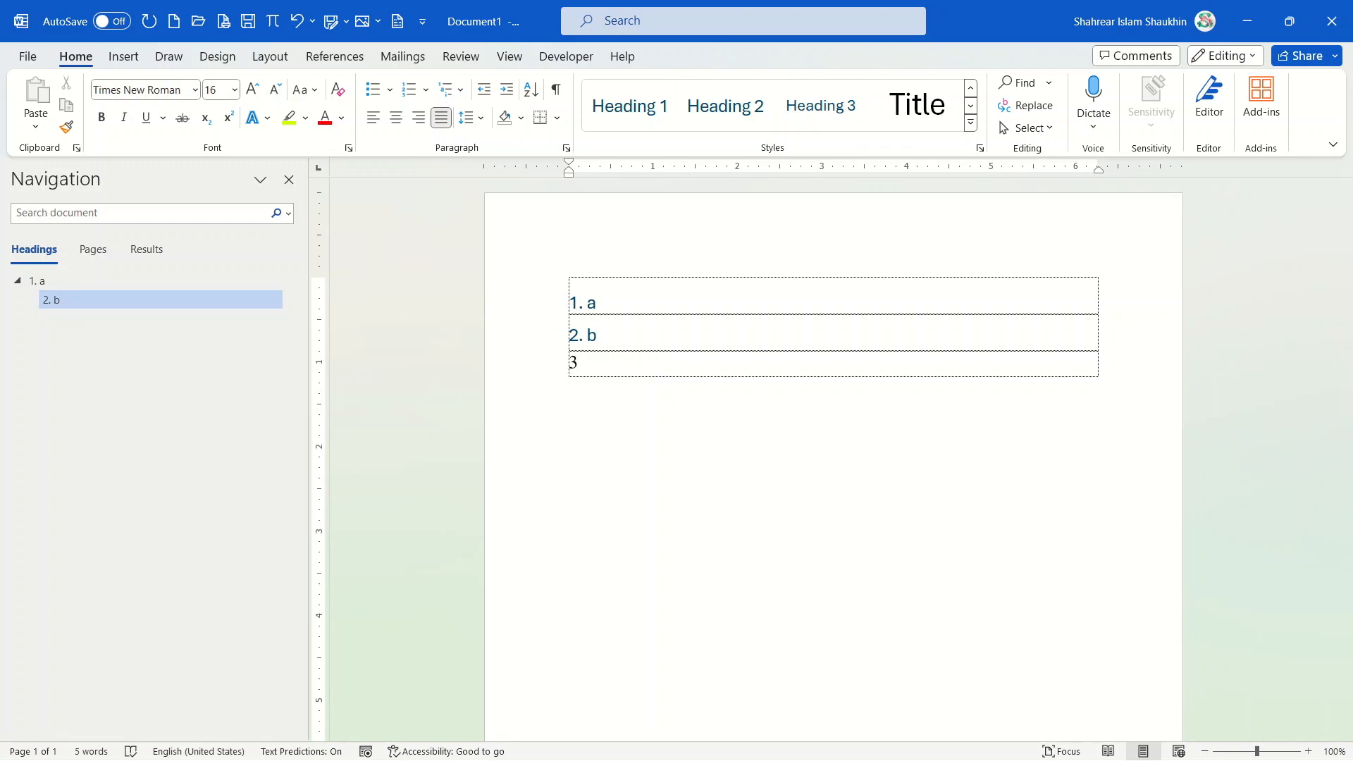
pyautogui.write('. c')
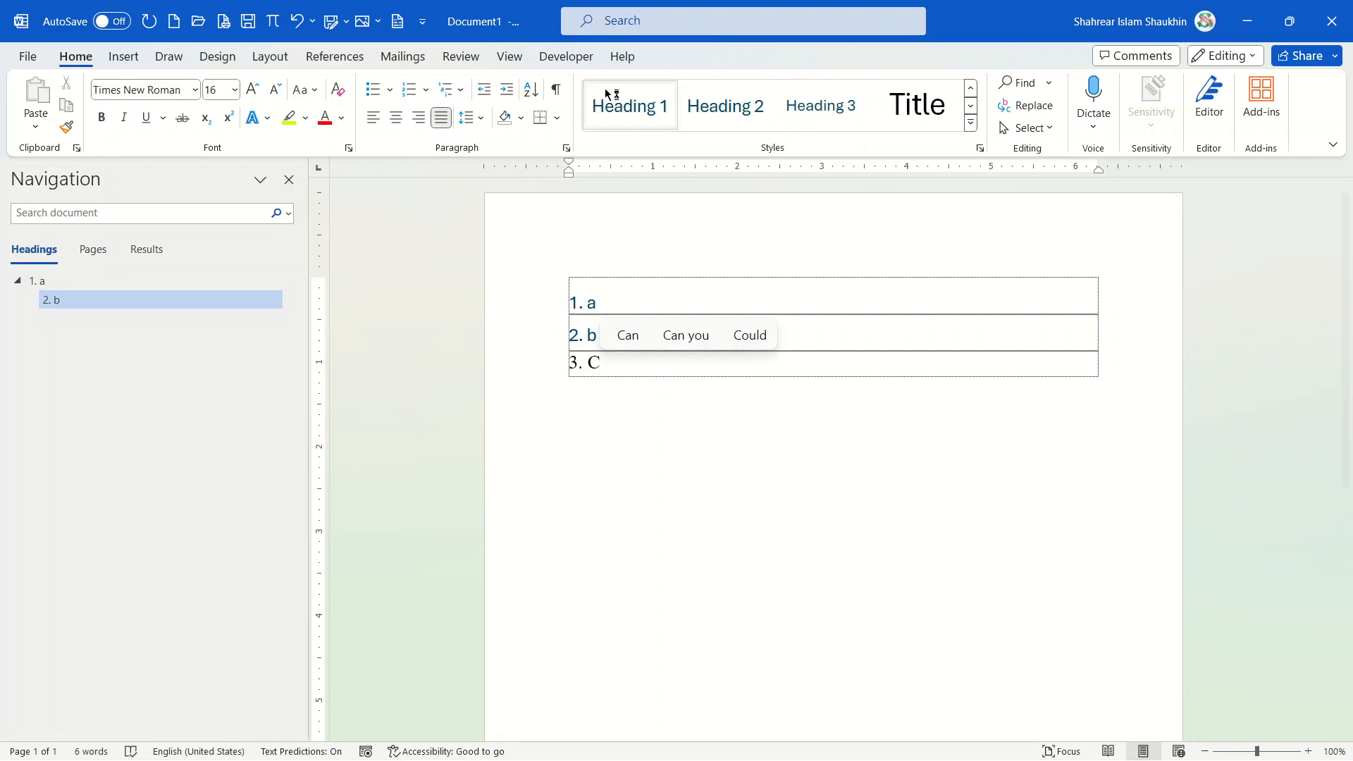
pyautogui.click(620, 106)
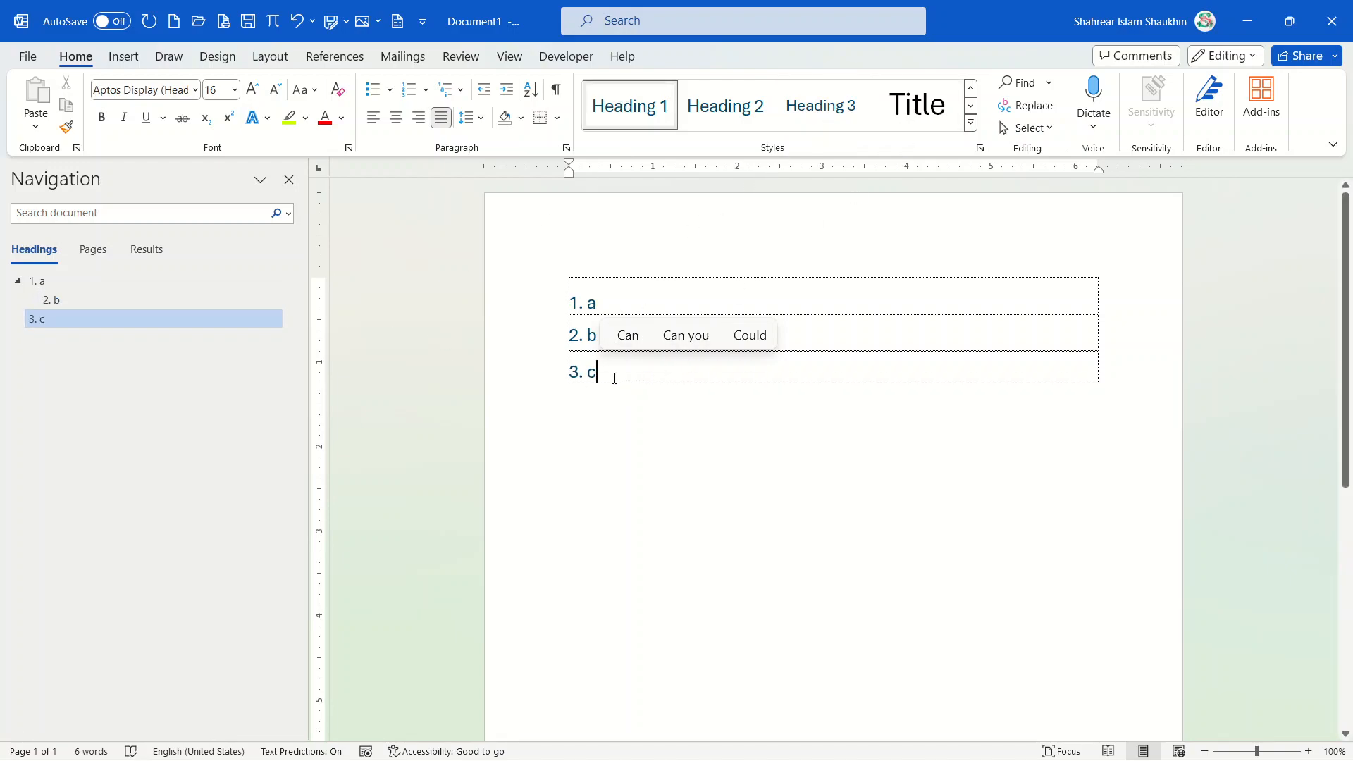
# Step: Insert two blank lines above the first heading and set both to the Normal style
pyautogui.click(572, 298)
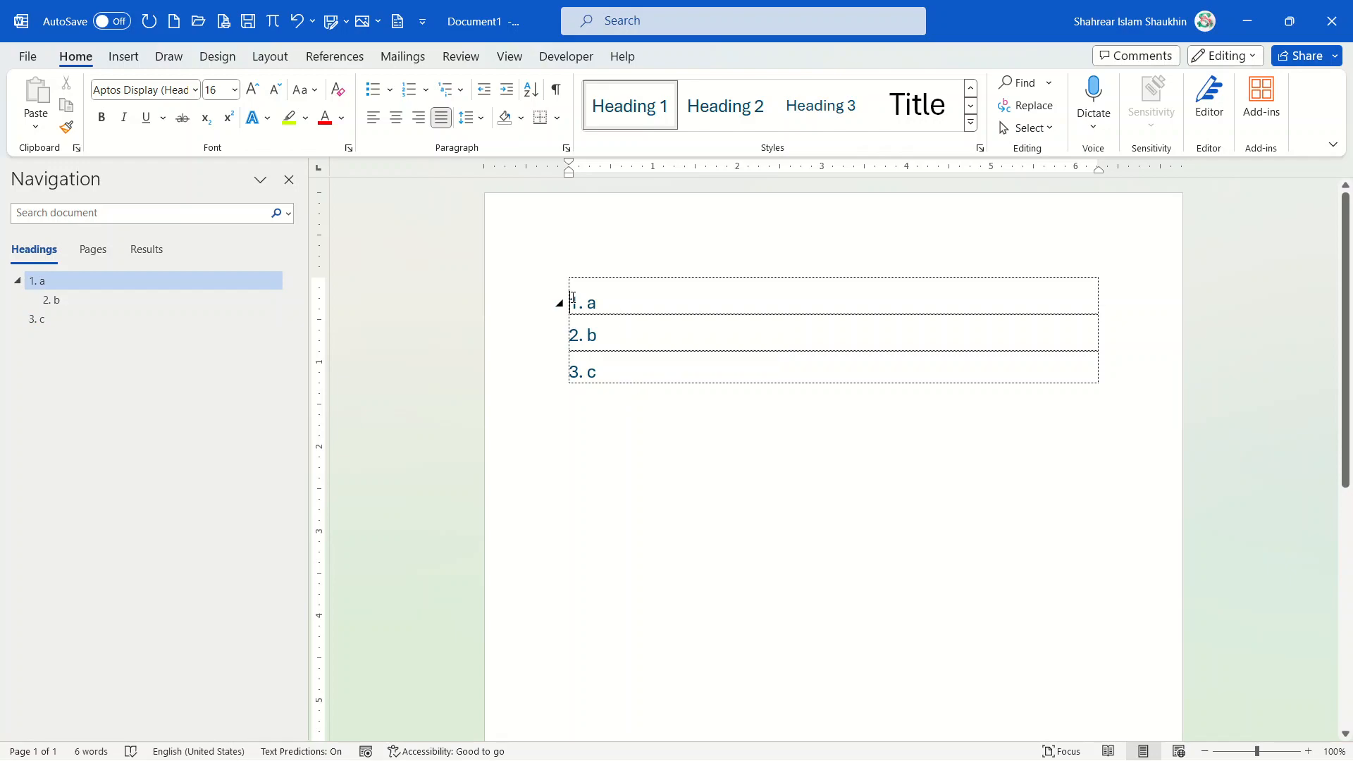
pyautogui.press('Return')
pyautogui.press('Return')
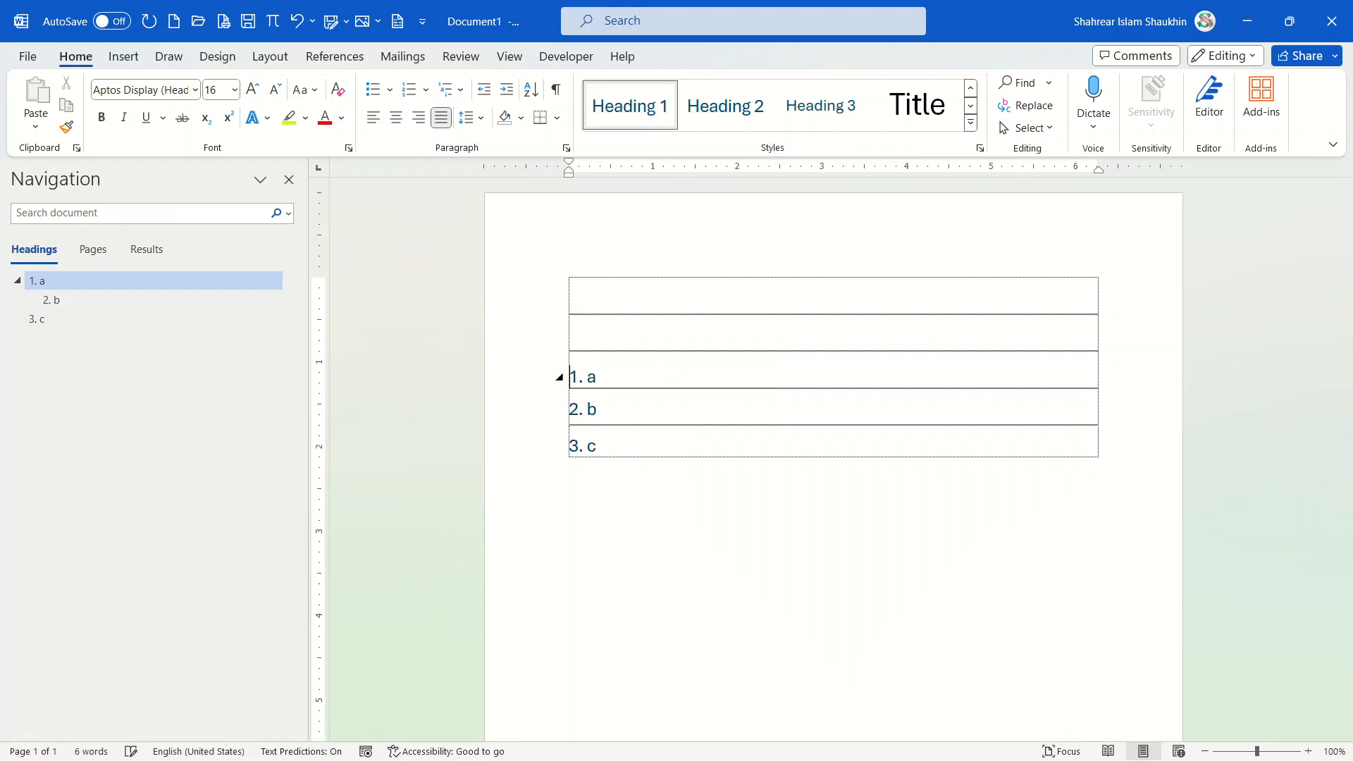
pyautogui.click(590, 295)
pyautogui.click(971, 88)
pyautogui.click(730, 129)
pyautogui.click(562, 317)
pyautogui.click(730, 115)
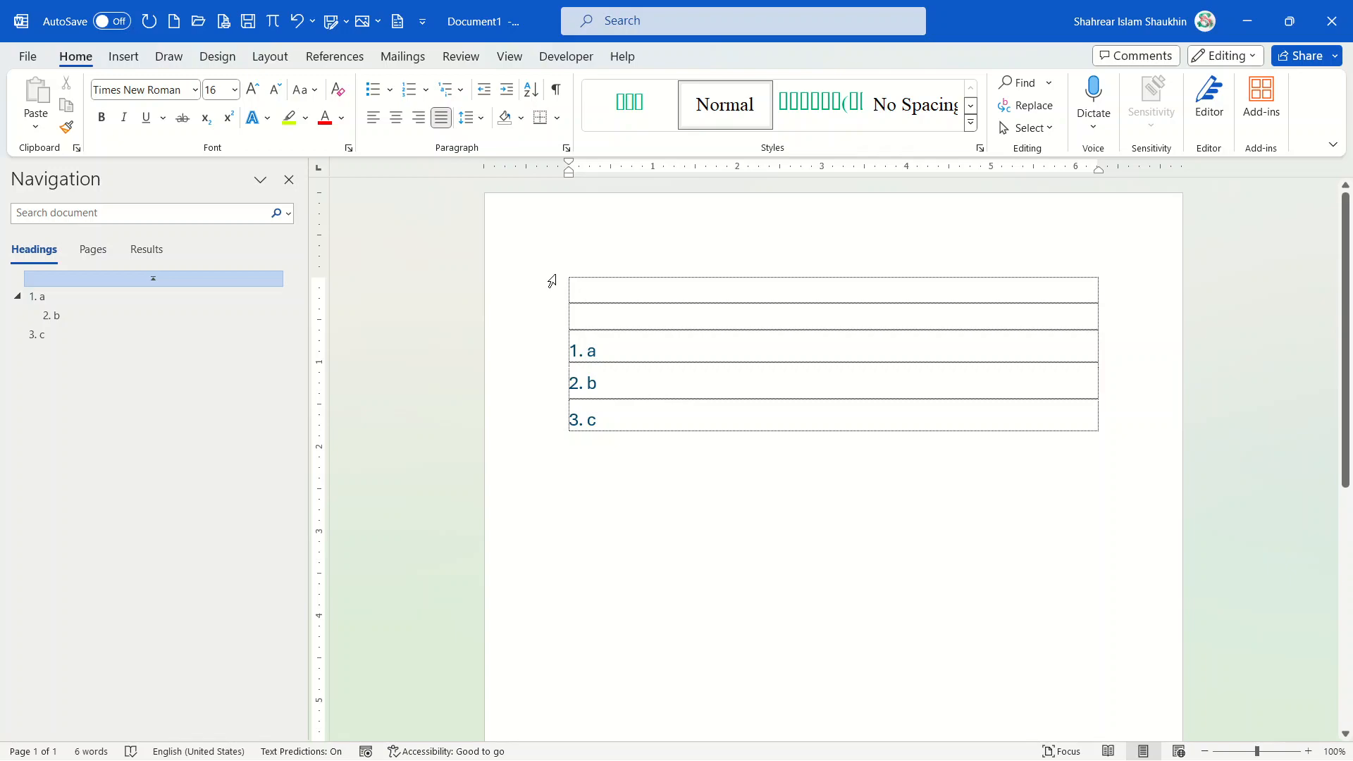
# Step: Insert a table of contents in the Automatic Table 2 format above the headings
pyautogui.click(330, 56)
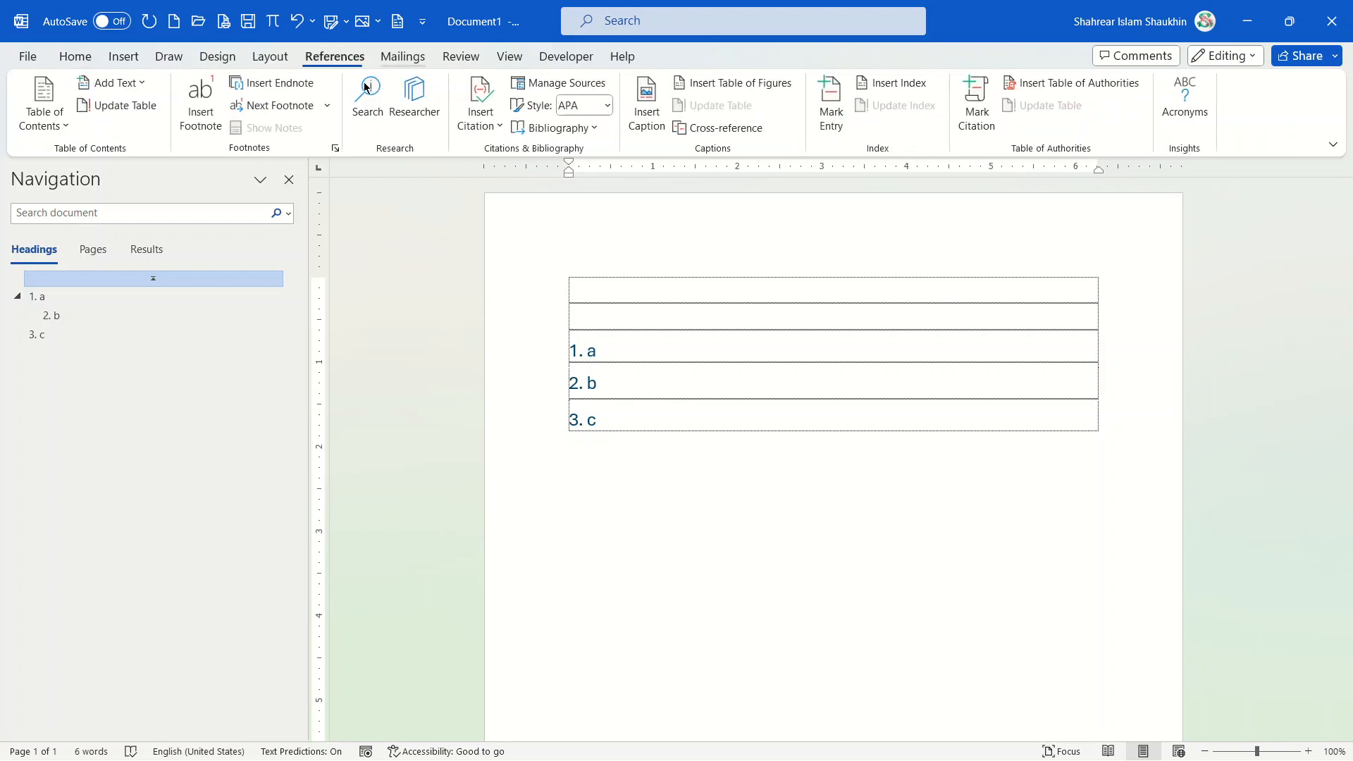
pyautogui.click(46, 137)
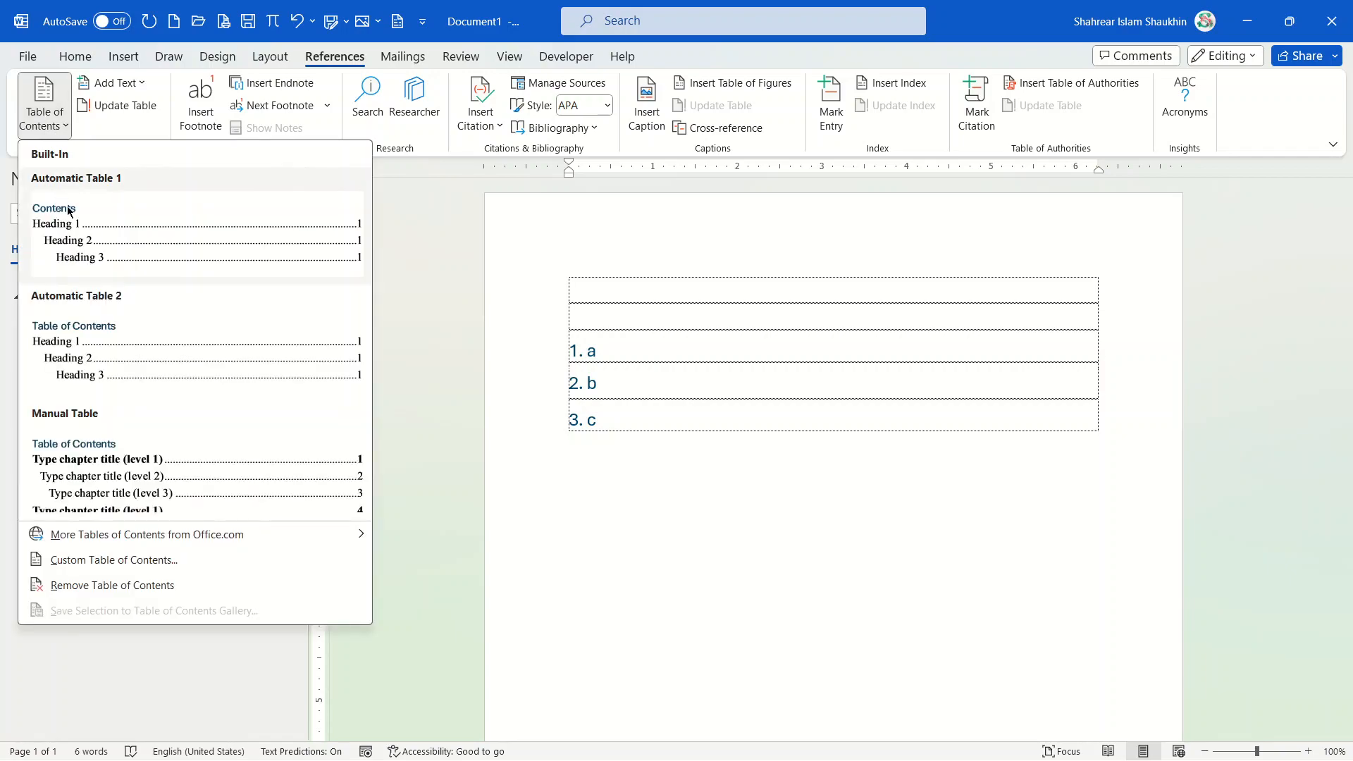
pyautogui.click(115, 353)
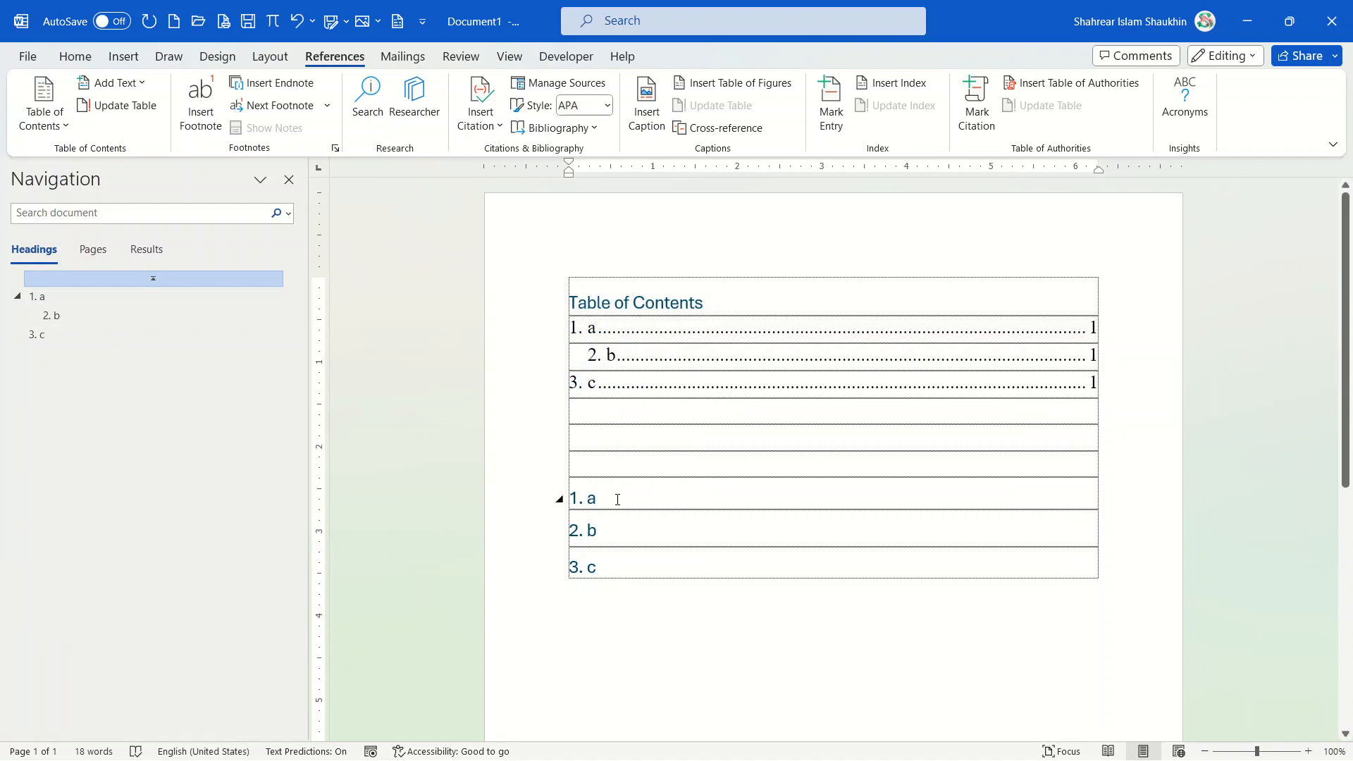
# Step: Set the font of the "Table of Contents" title to Times New Roman
pyautogui.click(606, 301)
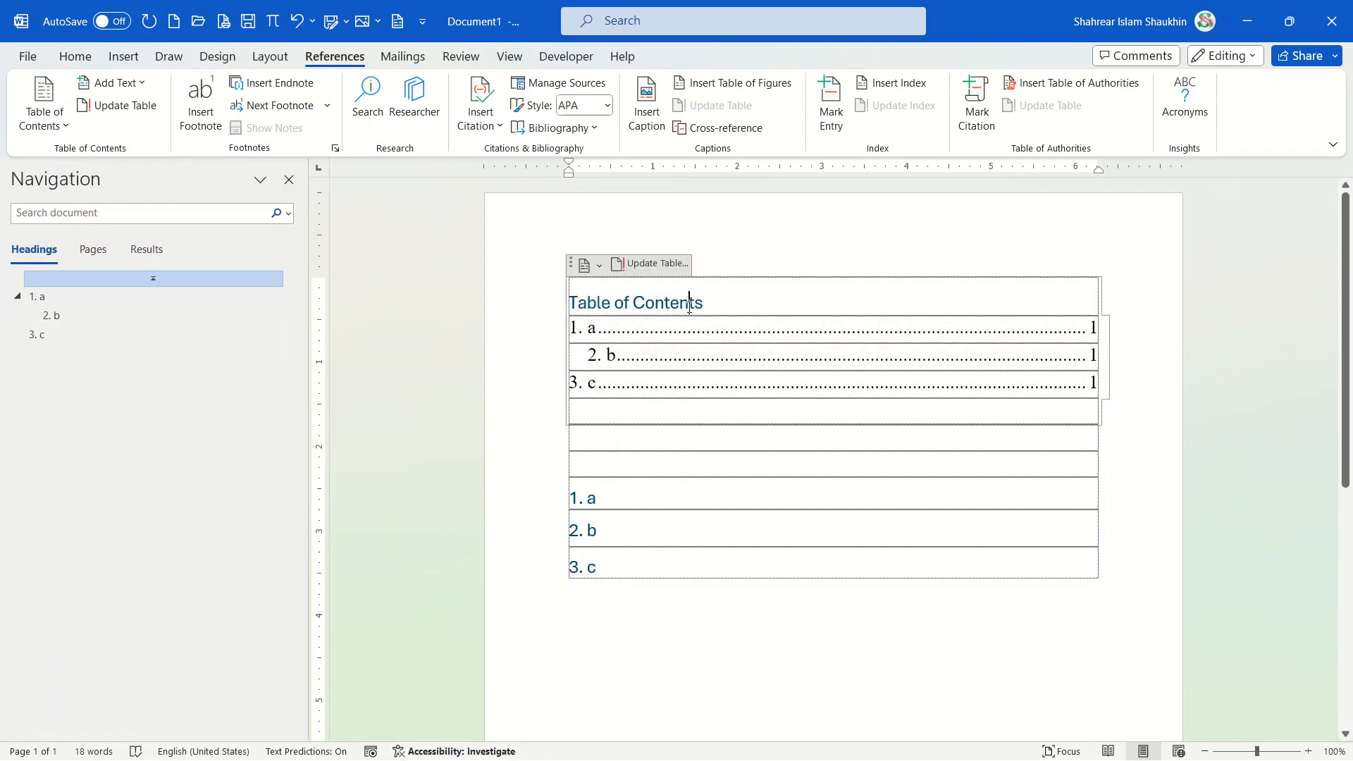
pyautogui.moveTo(691, 301); pyautogui.dragTo(538, 308)
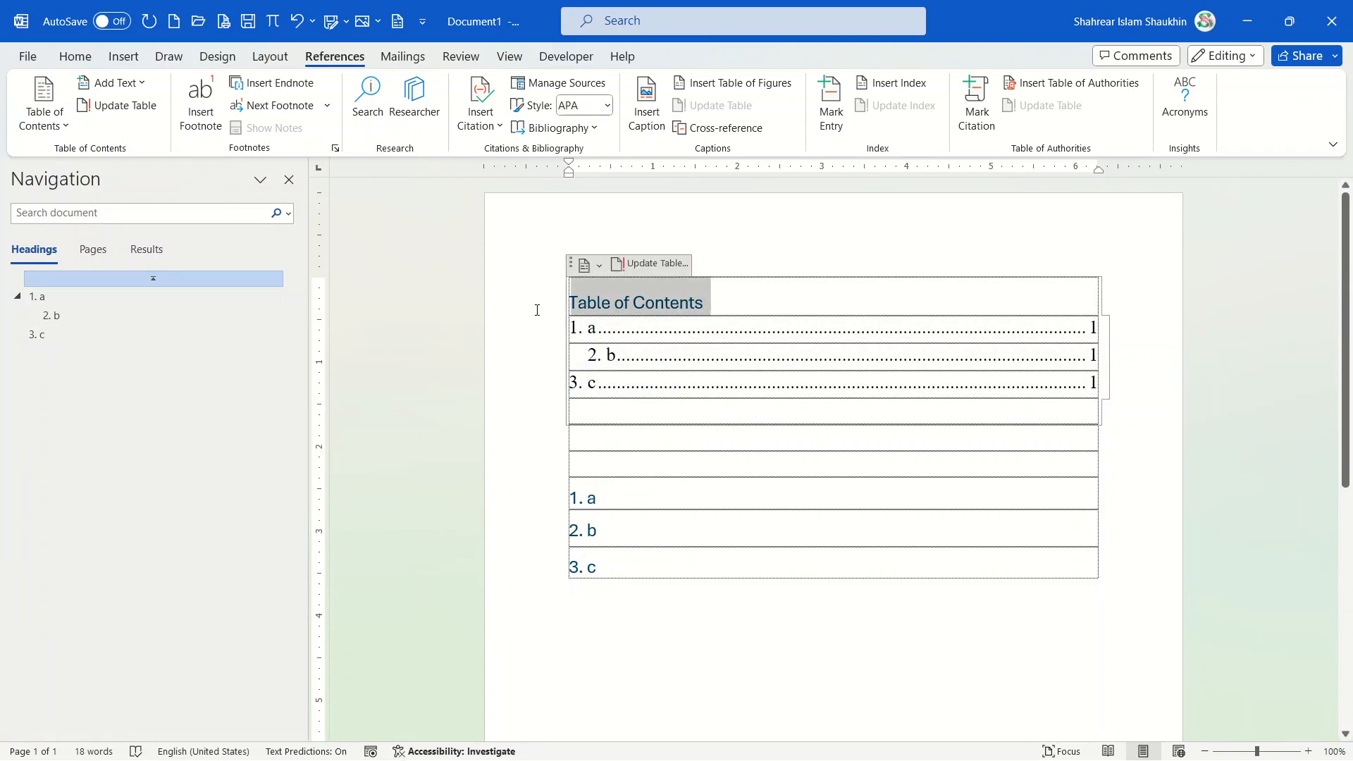
pyautogui.click(75, 57)
pyautogui.click(194, 91)
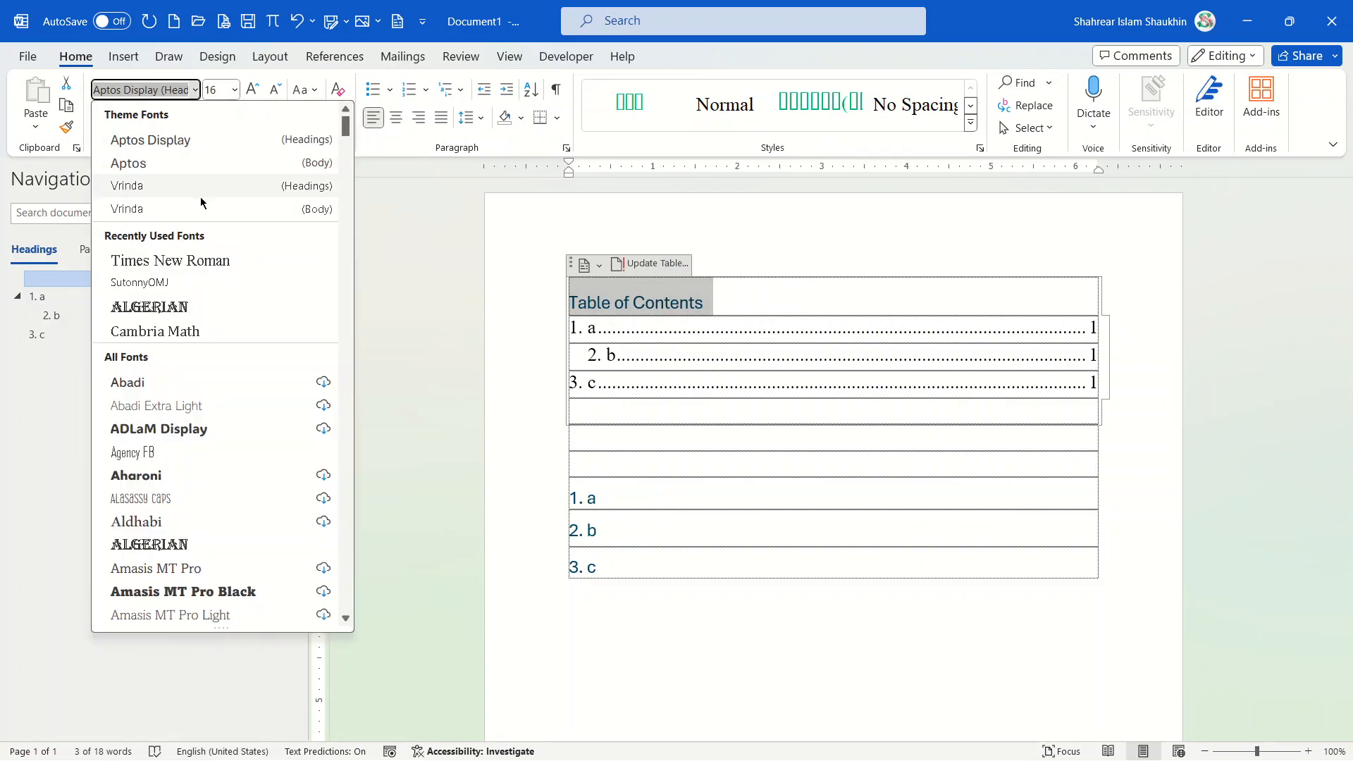
pyautogui.click(180, 262)
pyautogui.click(676, 358)
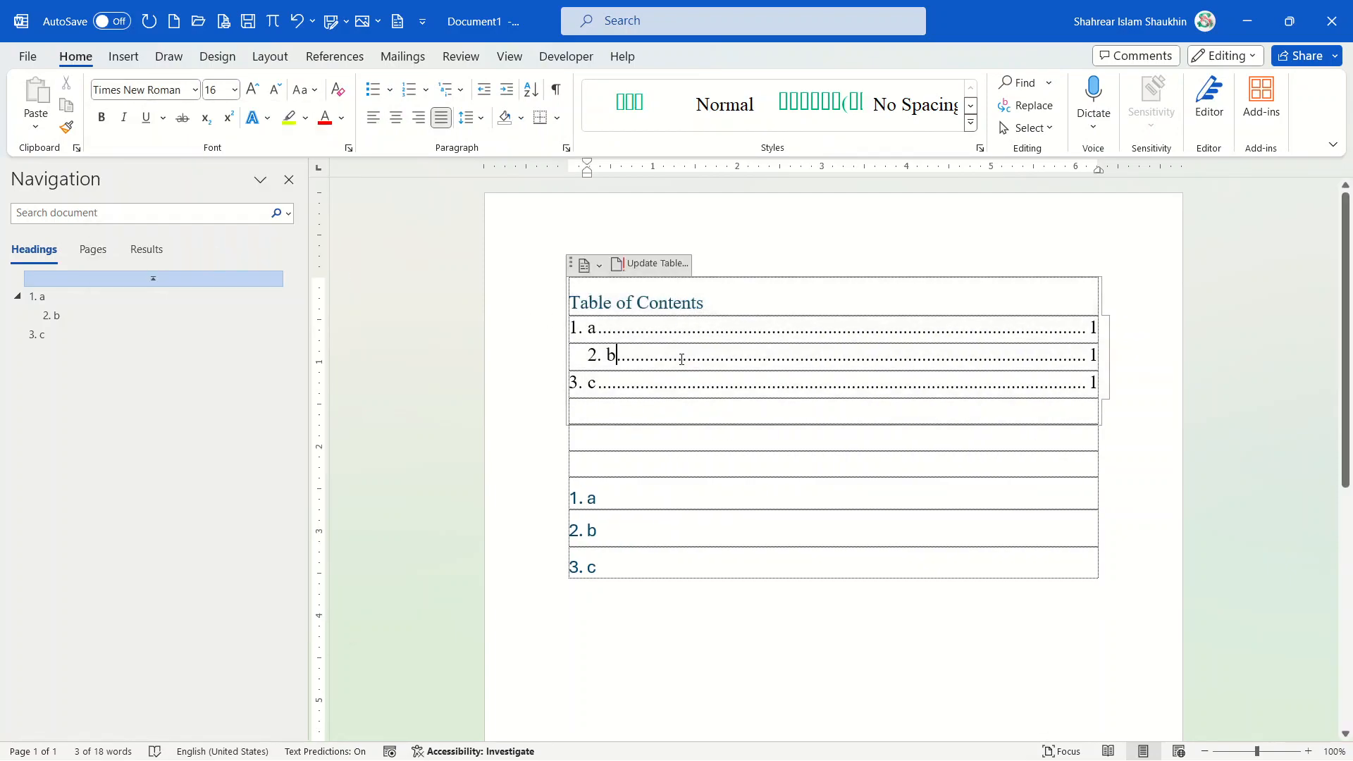
# Step: Add the lines "fdgf" and "4. b" below the "3. c" heading and apply Heading 1 to "4. b"
pyautogui.click(606, 567)
pyautogui.press('Return')
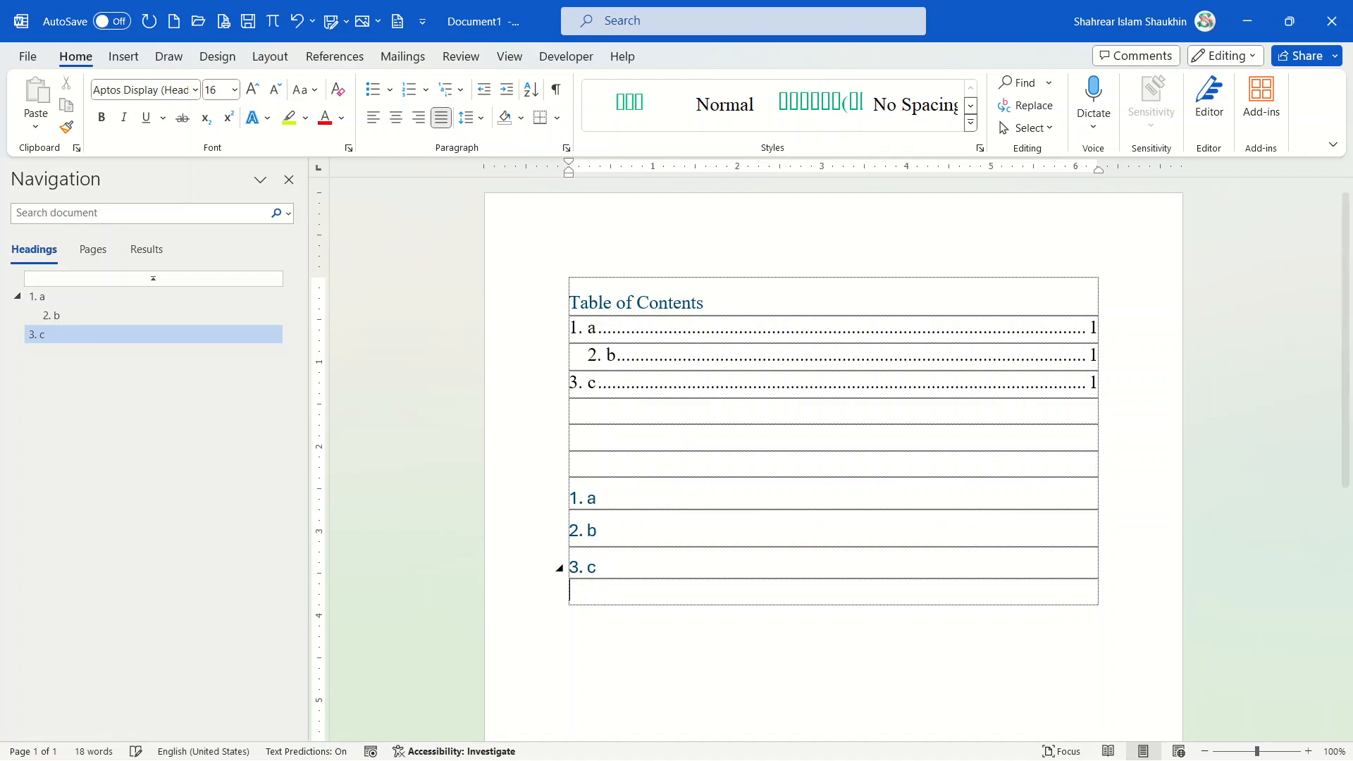
pyautogui.write('fdgf')
pyautogui.press('Return')
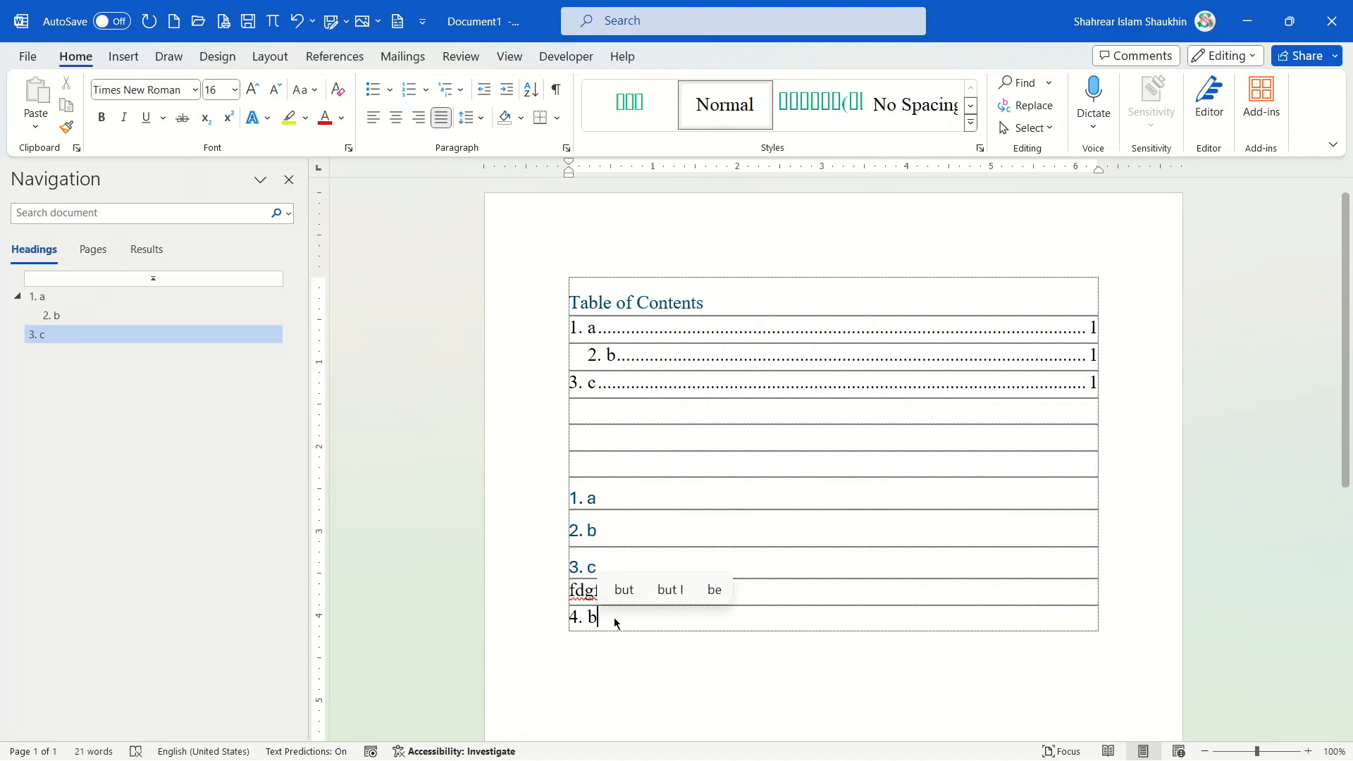
pyautogui.click(971, 106)
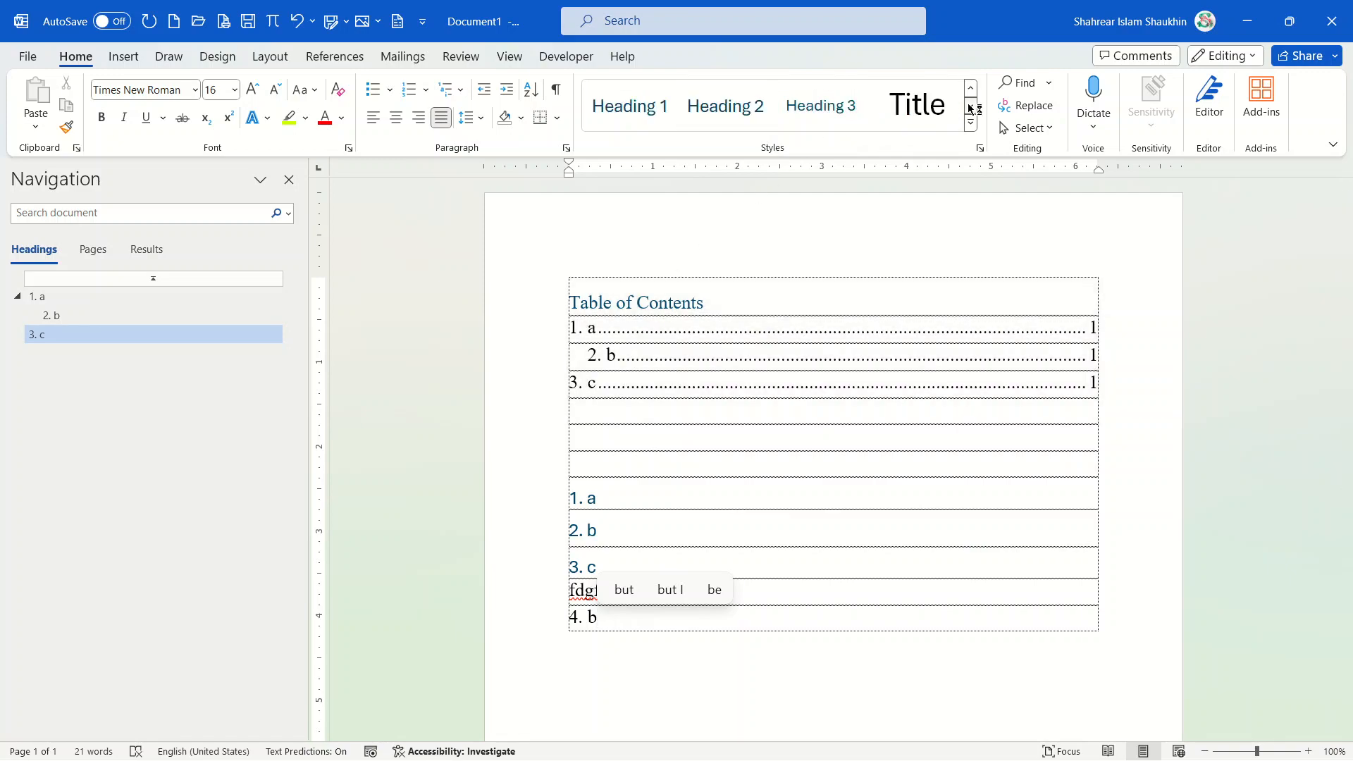
pyautogui.click(616, 116)
pyautogui.click(645, 374)
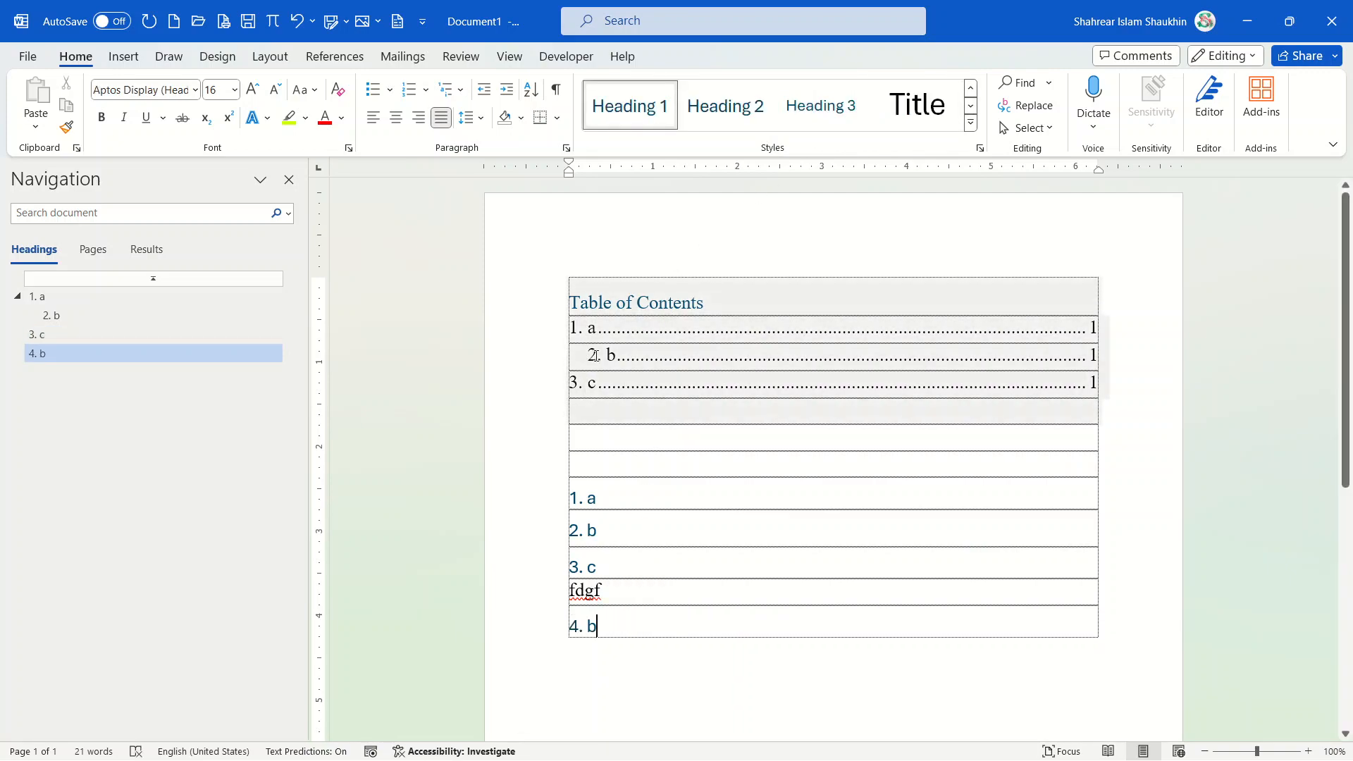
pyautogui.click(621, 615)
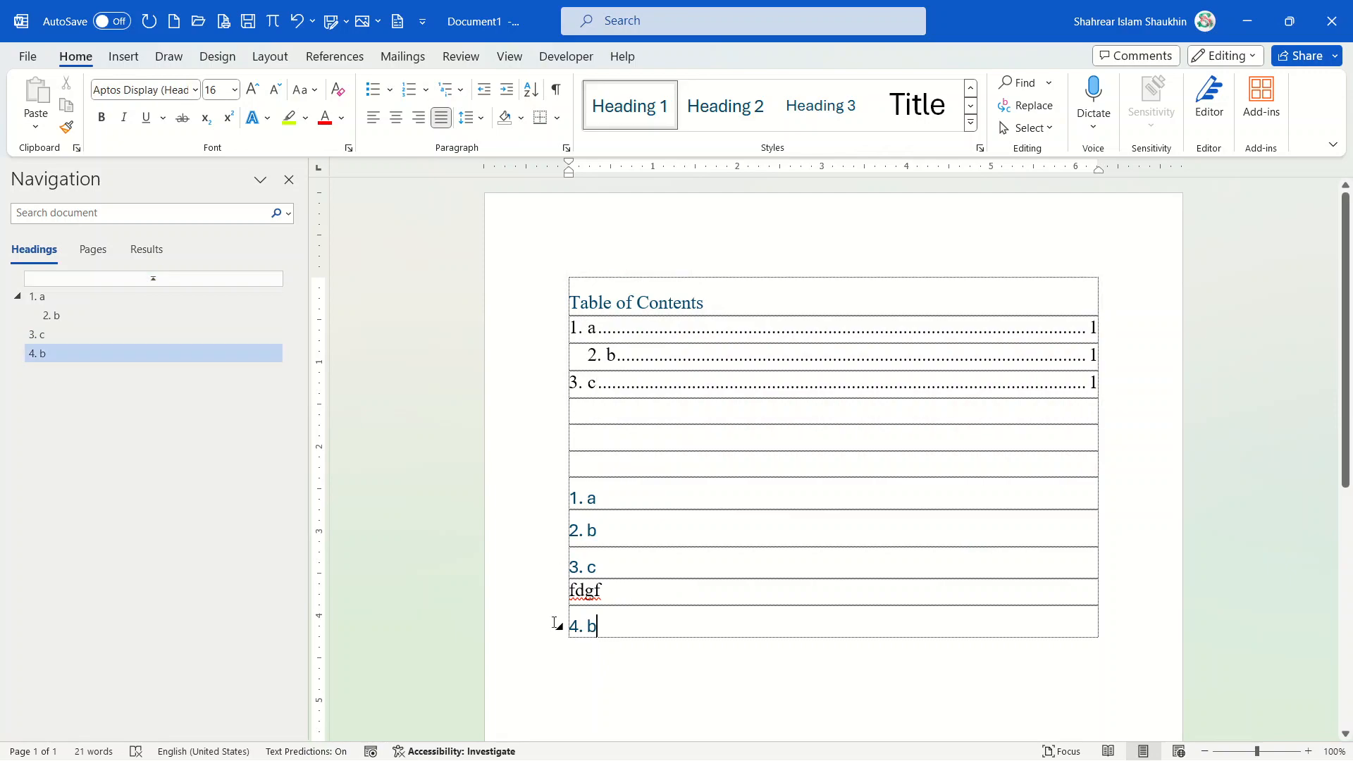
# Step: Update the entire table of contents to include the new "4. b" heading
pyautogui.click(711, 322)
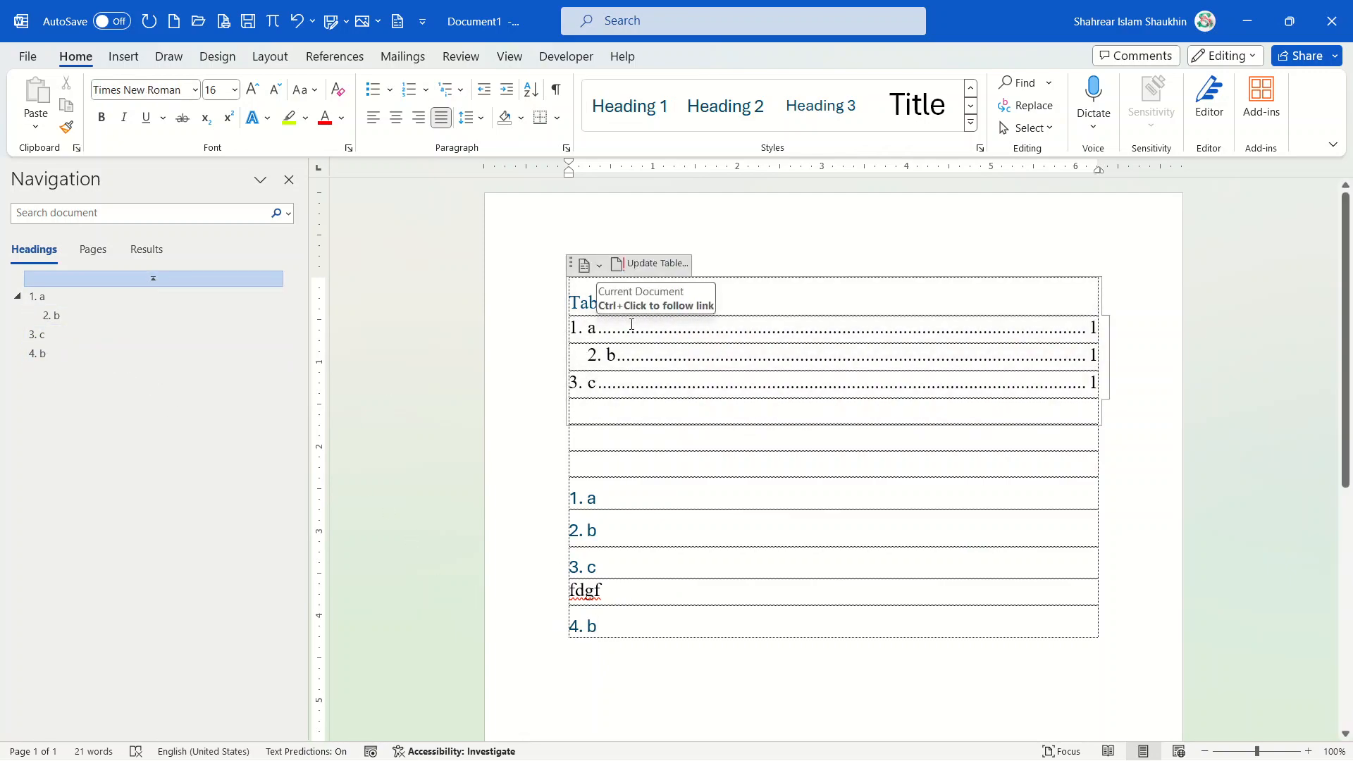
pyautogui.click(651, 262)
pyautogui.click(592, 389)
pyautogui.click(698, 414)
pyautogui.click(660, 462)
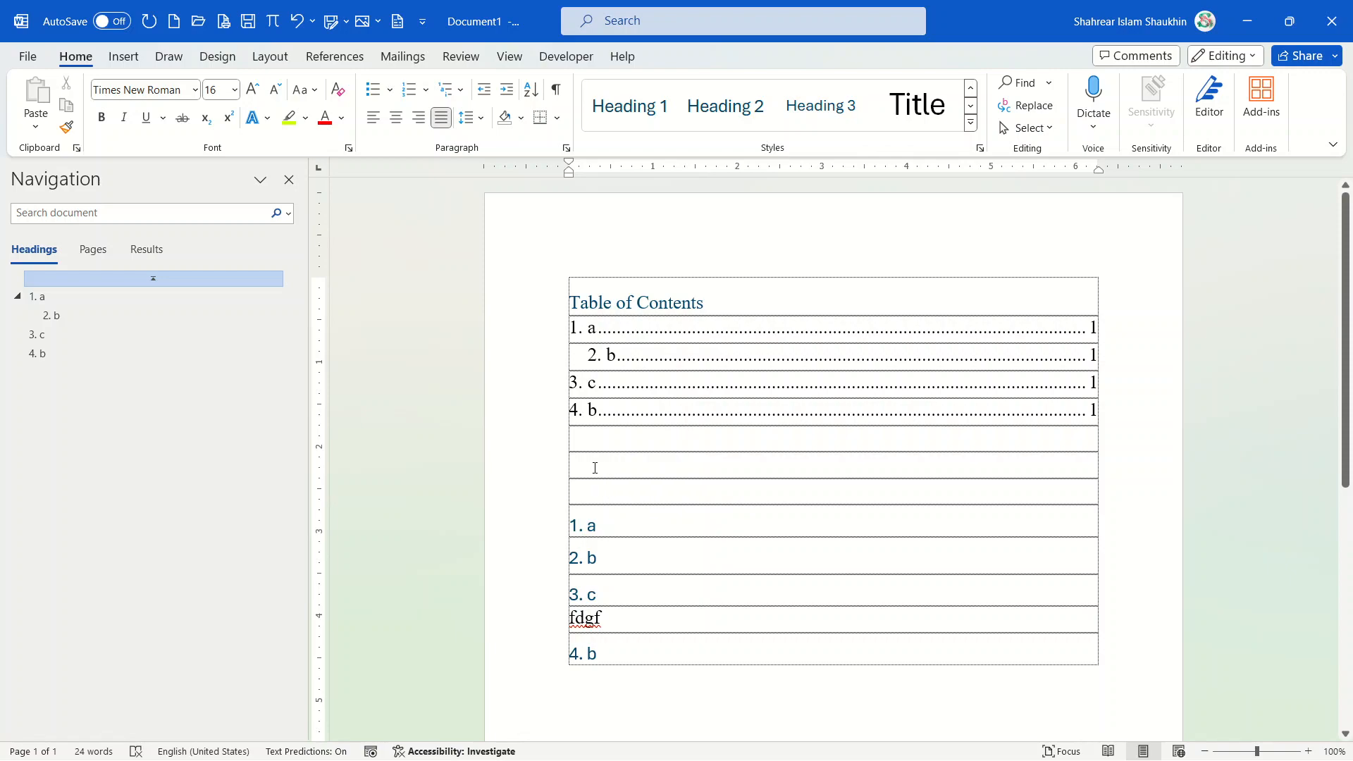
# Step: Add two blank lines below the "4. b" heading at the end of the document
pyautogui.scroll(-2, 595, 467)
pyautogui.click(611, 546)
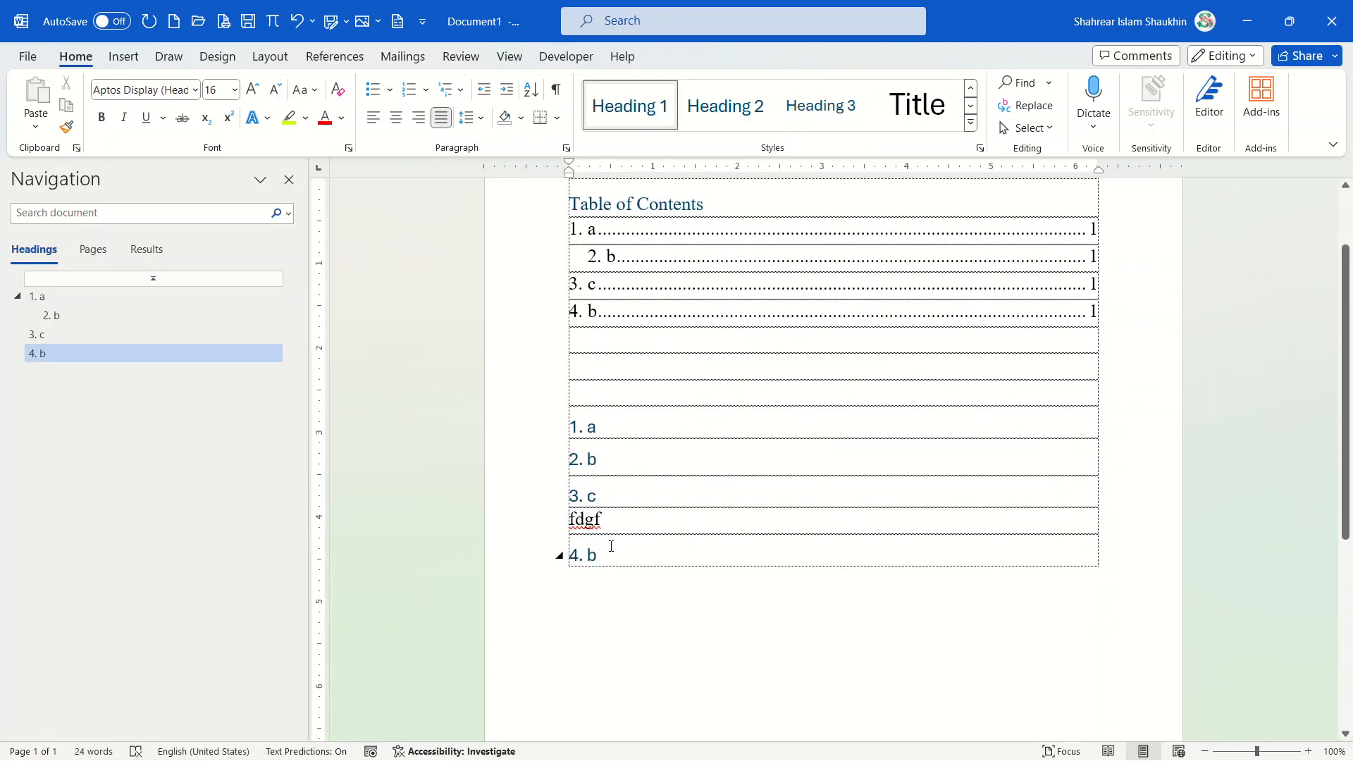
pyautogui.press('Return')
pyautogui.press('Return')
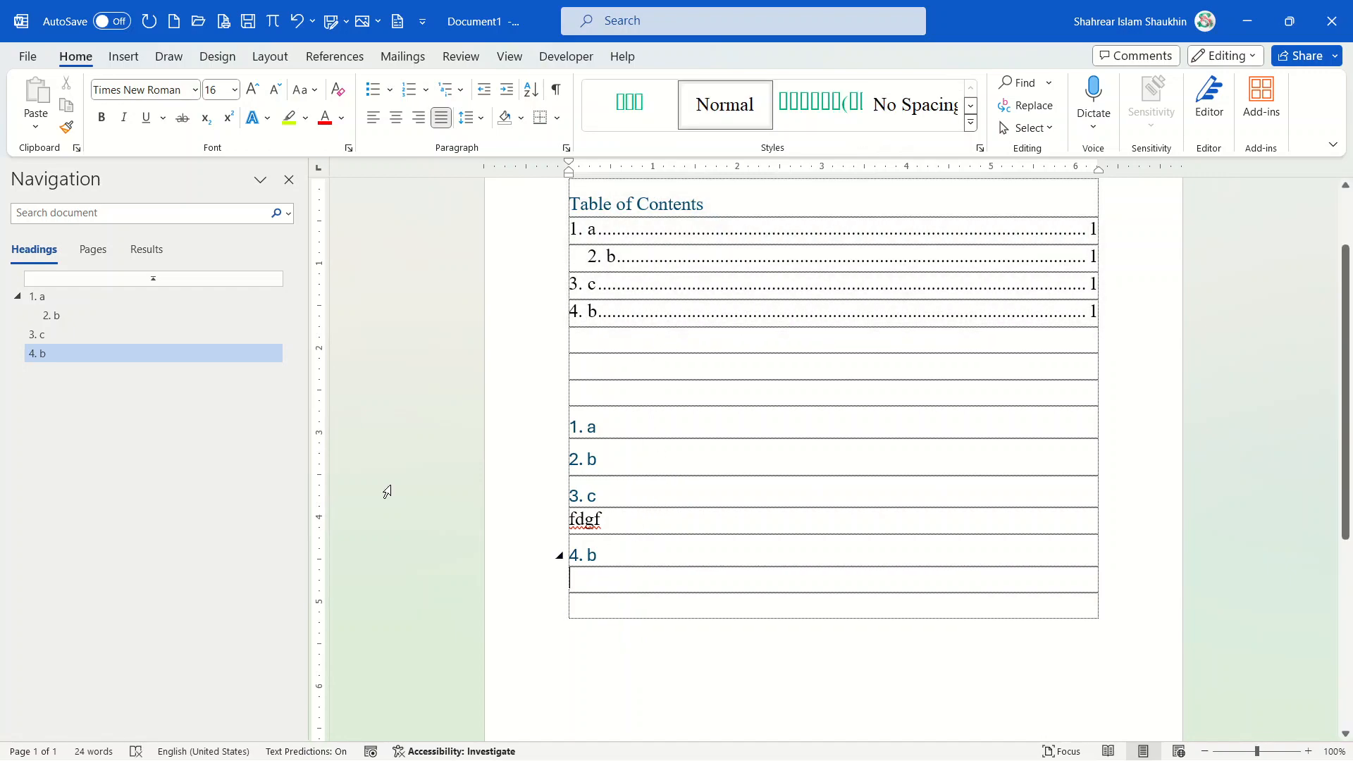
# Step: Insert the picture Screenshot 2024-03-02 153901.png on the last line of the document and add a blank line below it
pyautogui.click(361, 22)
pyautogui.click(122, 56)
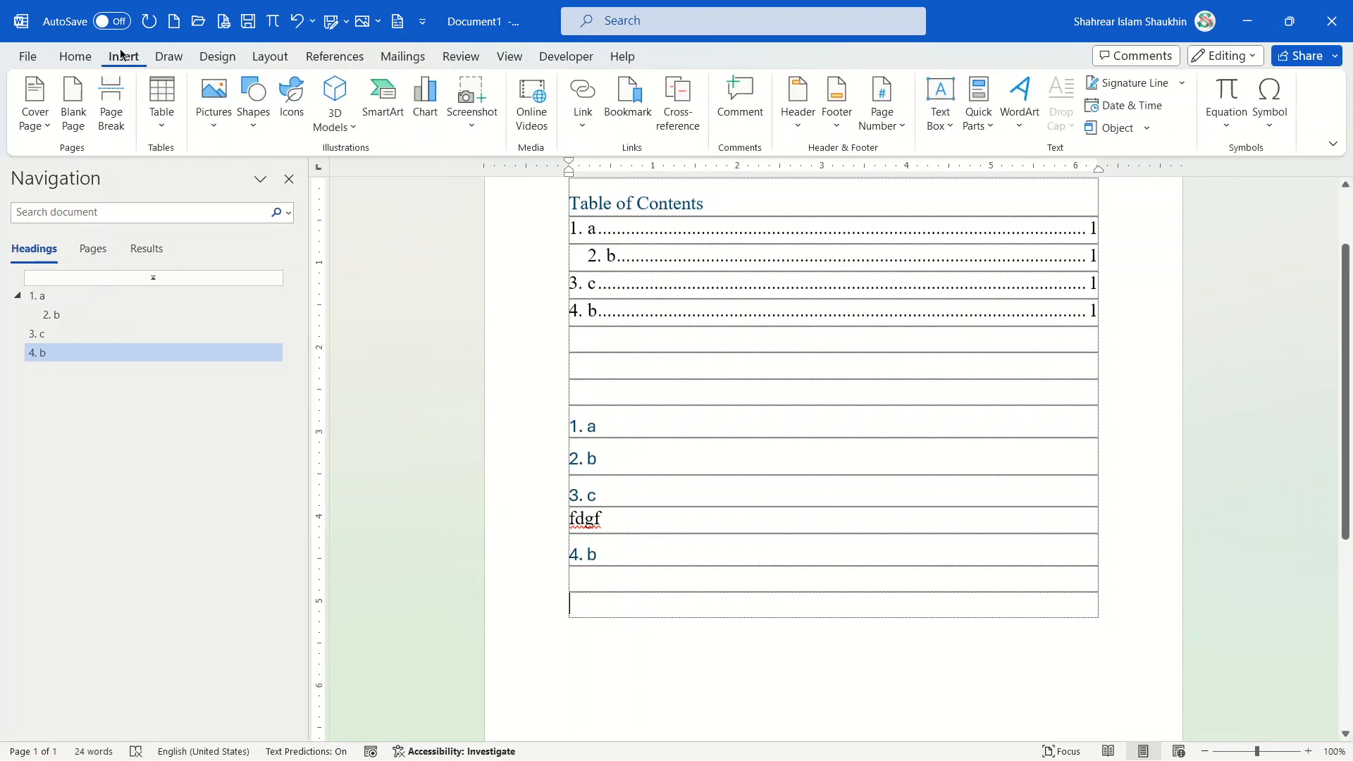
pyautogui.click(213, 112)
pyautogui.click(242, 182)
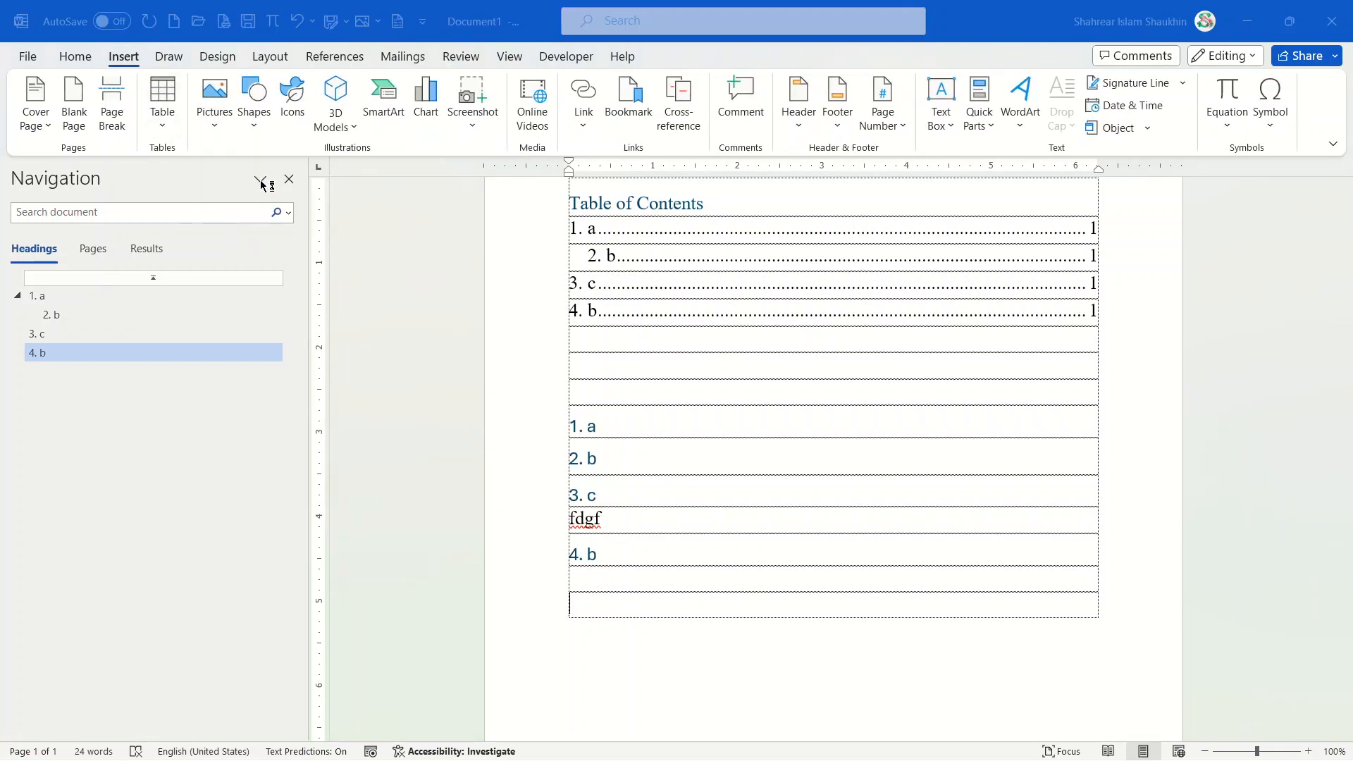
pyautogui.click(243, 183)
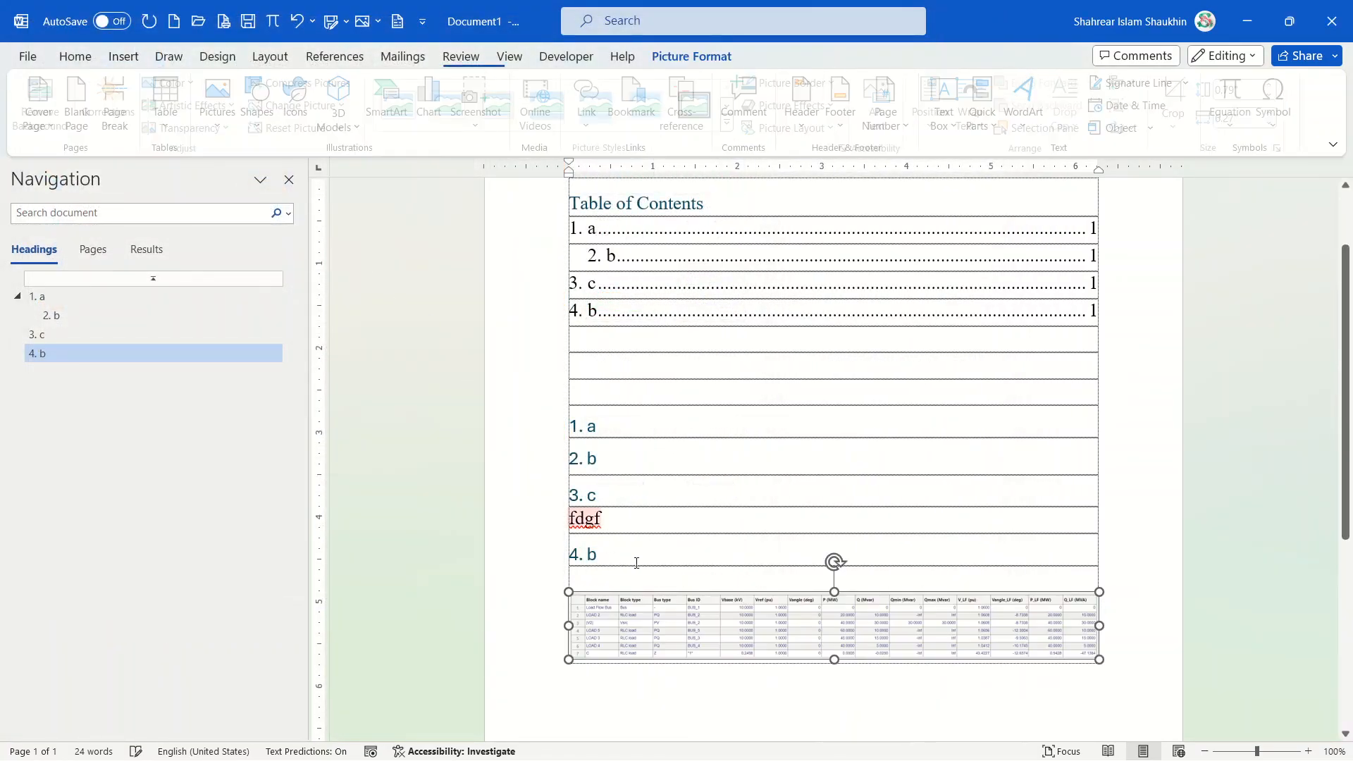
pyautogui.scroll(-3, 818, 577)
pyautogui.click(1105, 545)
pyautogui.press('Return')
pyautogui.click(781, 553)
pyautogui.click(786, 576)
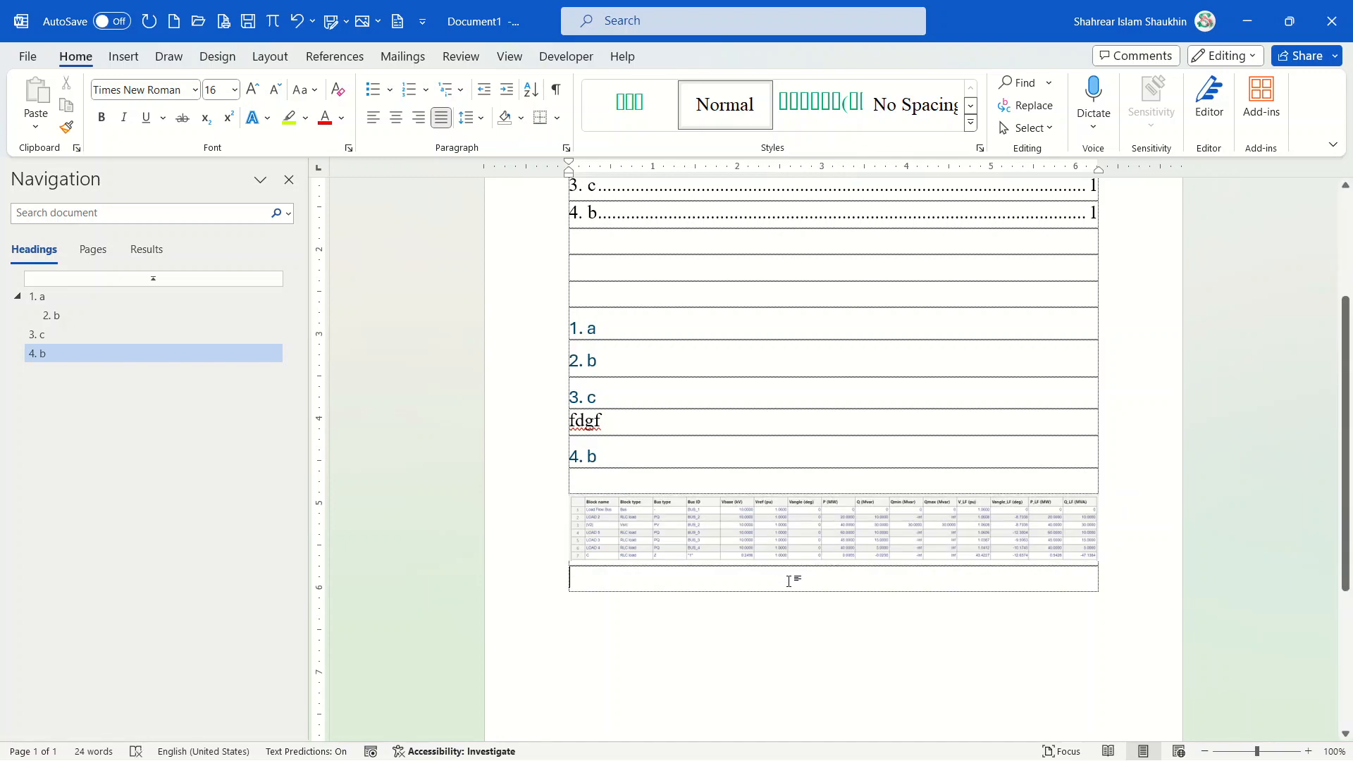
# Step: Caption the inserted table picture "Figure 1: sdgsh", positioned below the picture
pyautogui.click(782, 541)
pyautogui.rightClick(782, 542)
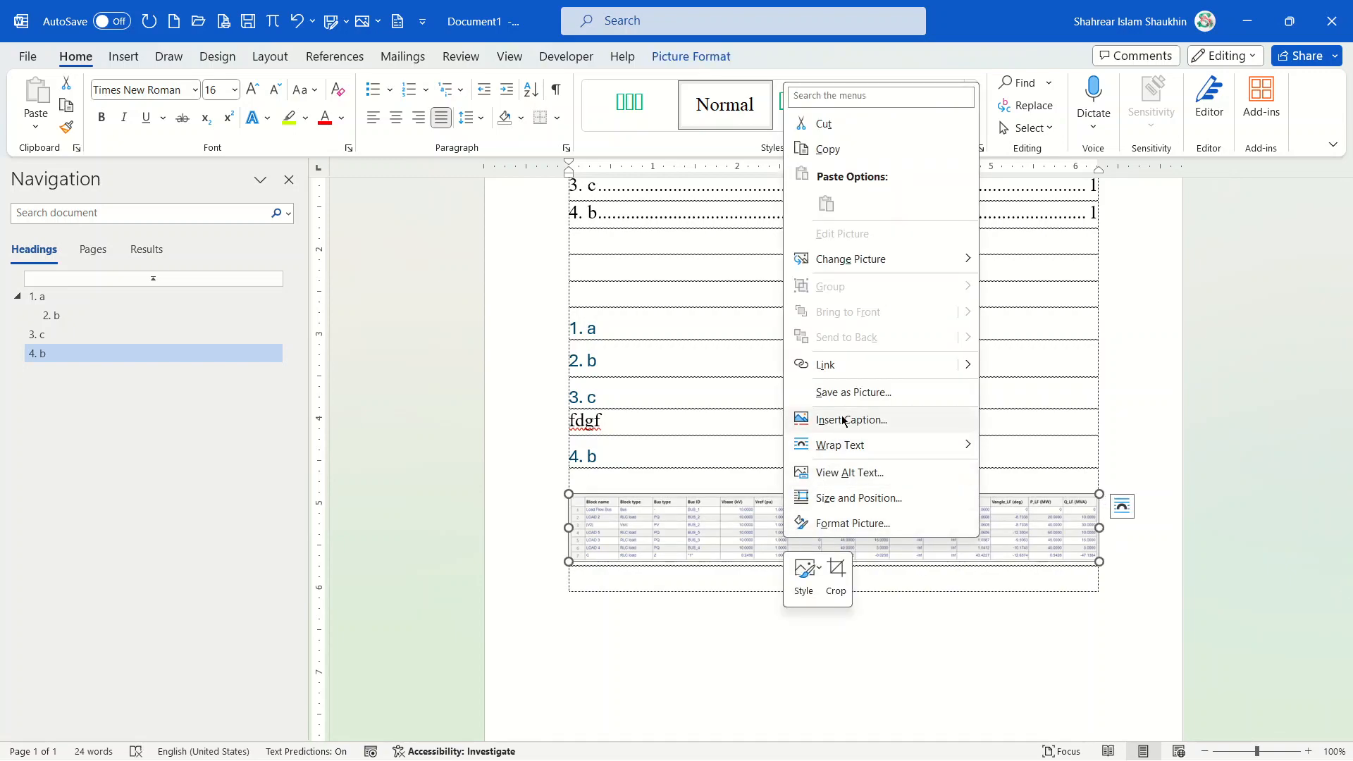
pyautogui.click(870, 421)
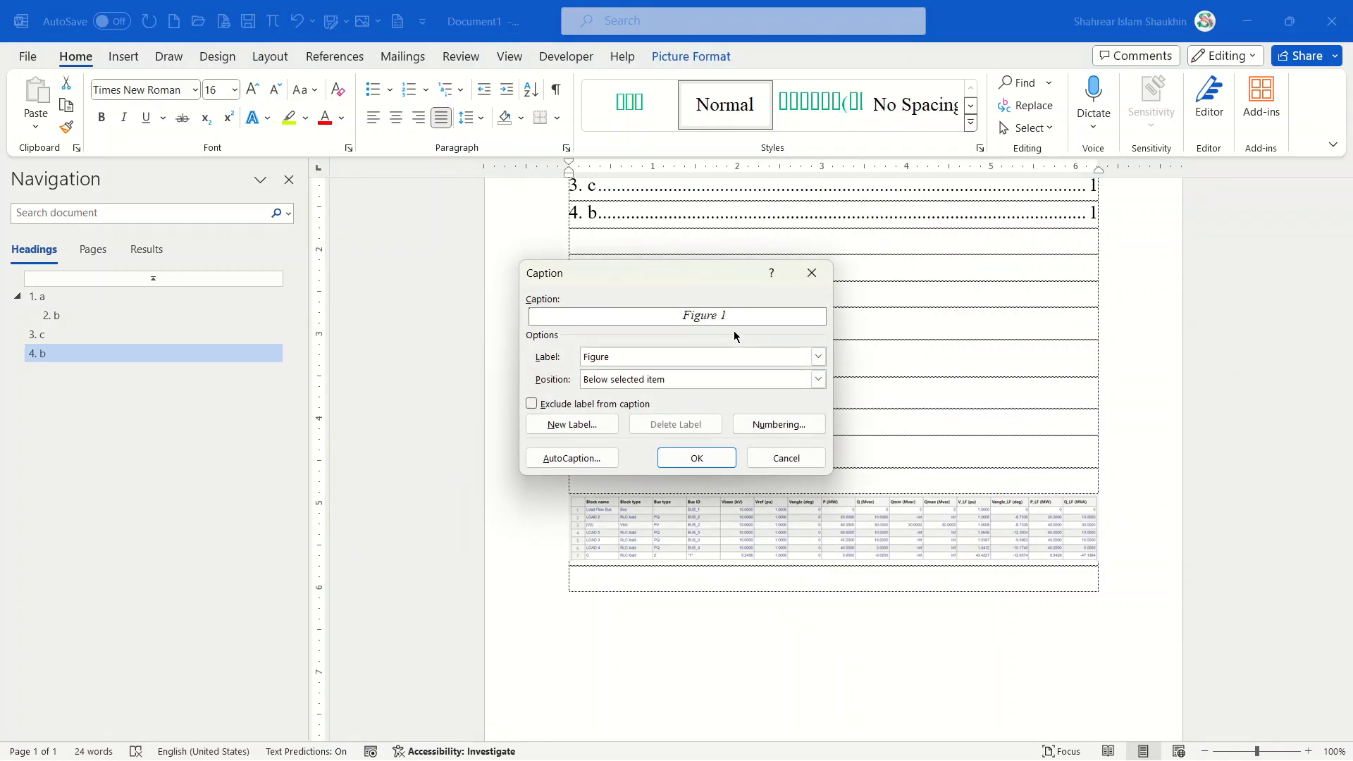
pyautogui.write(': sdgsh')
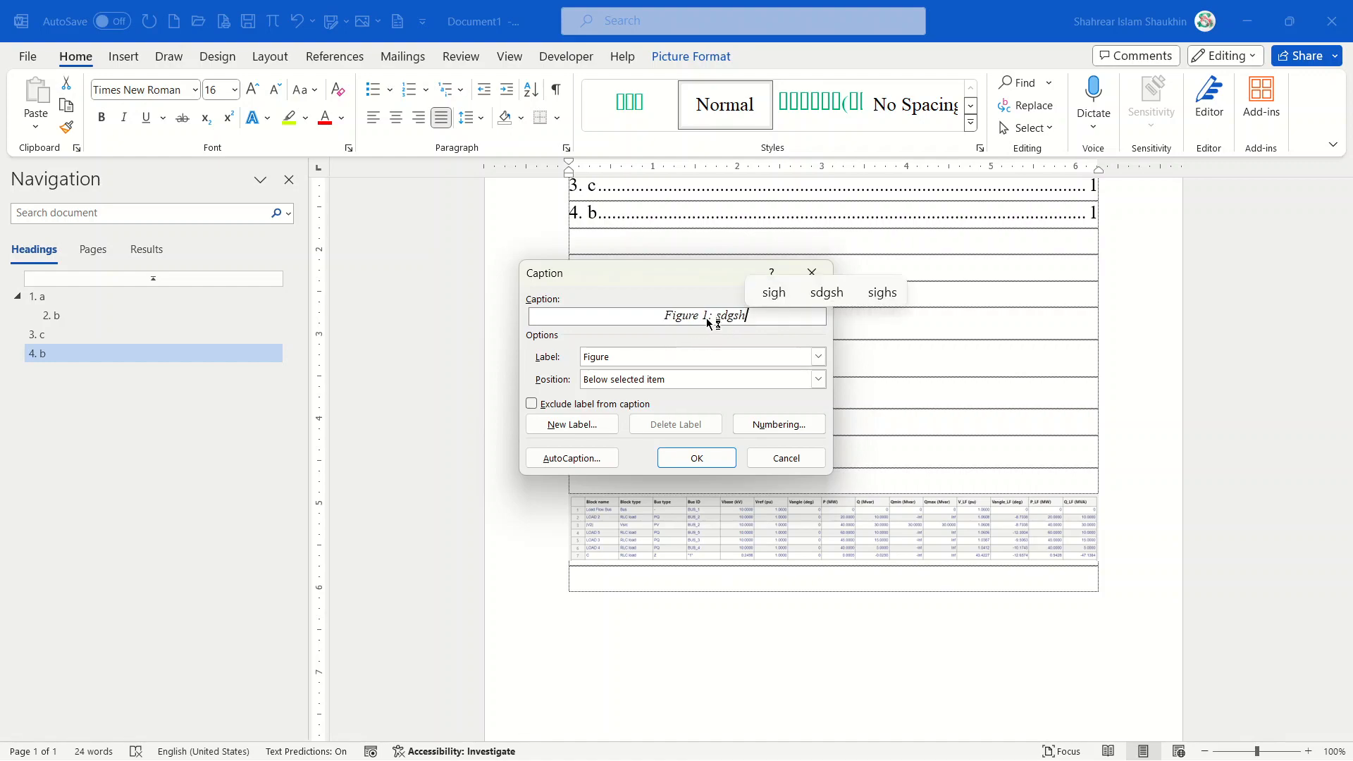
pyautogui.click(713, 458)
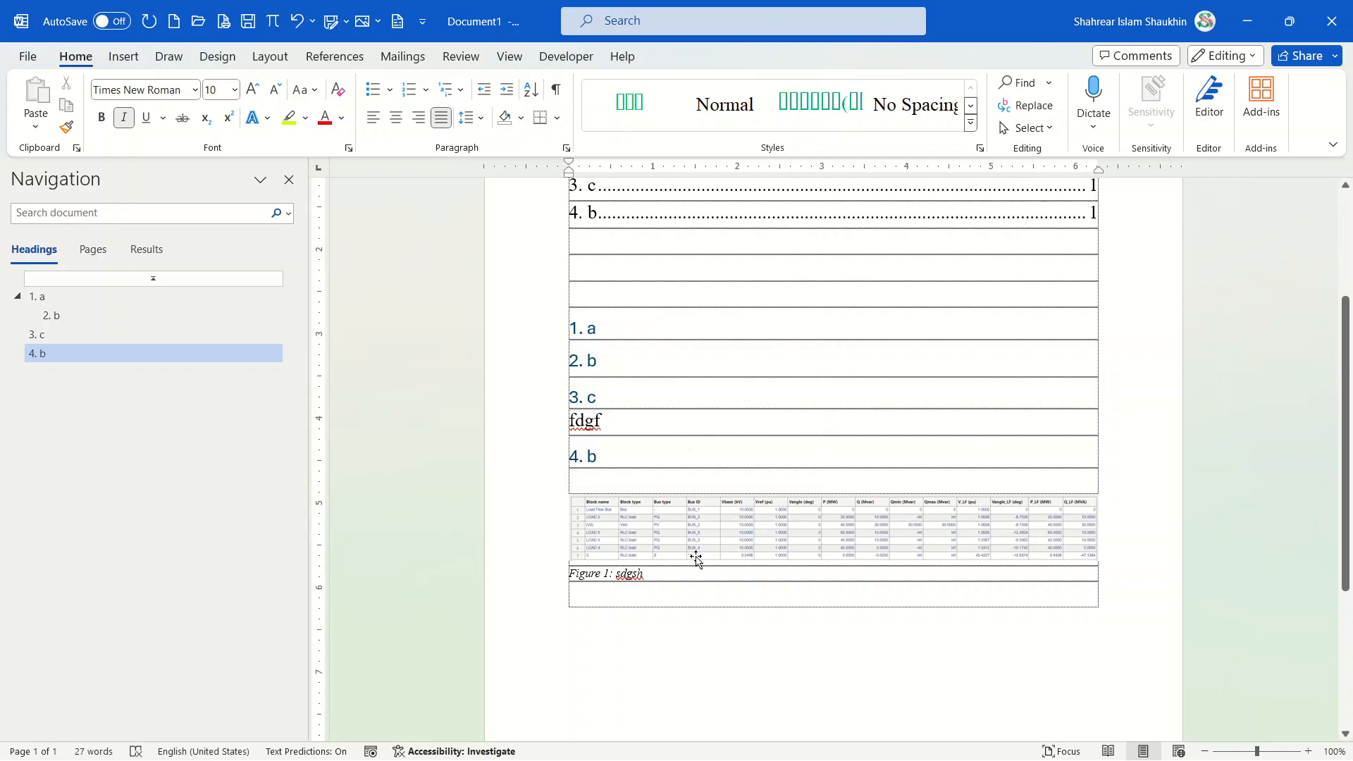
# Step: Insert the circuit picture Screenshot 2024-02-27 135908.png on the blank line below the Figure 1 caption
pyautogui.click(671, 599)
pyautogui.click(364, 21)
pyautogui.click(379, 72)
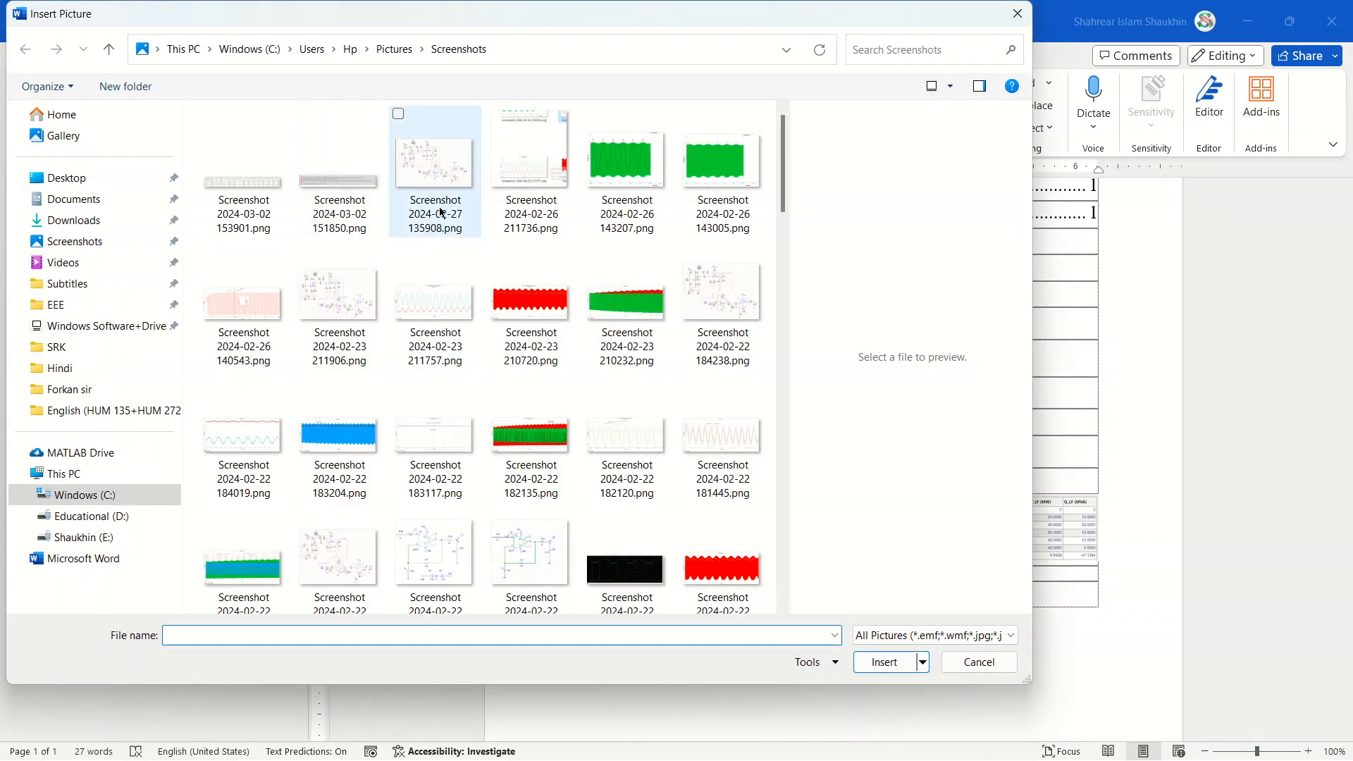
pyautogui.doubleClick(441, 213)
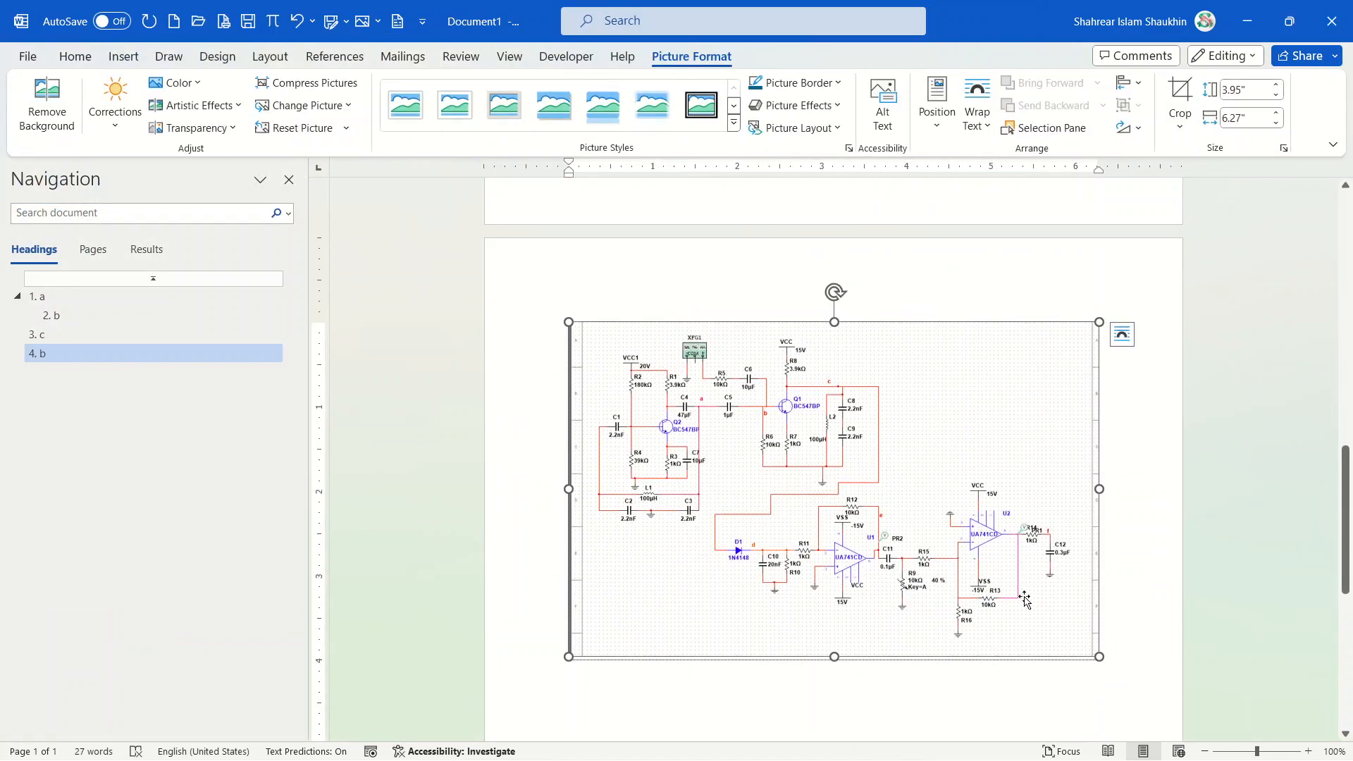
# Step: Caption the circuit picture "Figure 2: dxf", positioned below the picture
pyautogui.rightClick(866, 520)
pyautogui.click(896, 469)
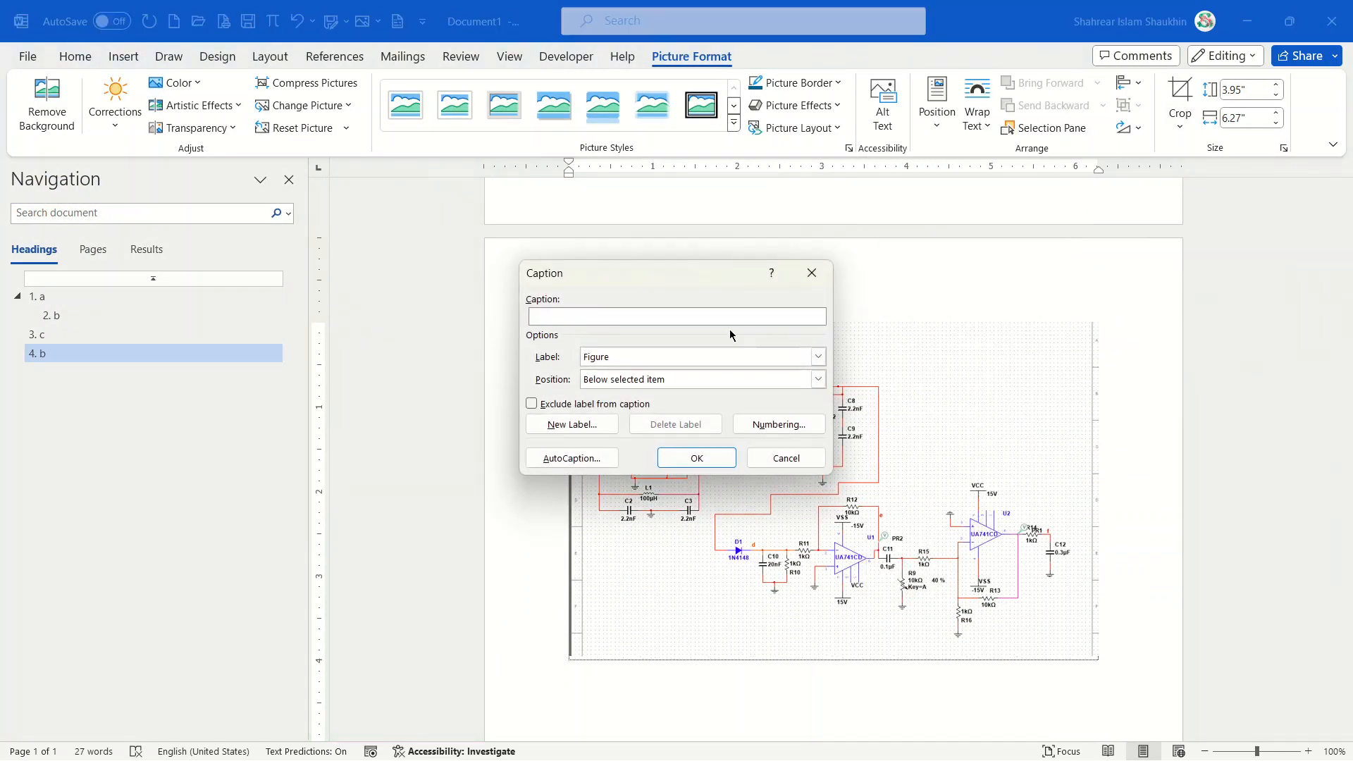
pyautogui.write(': dxf')
pyautogui.press('Return')
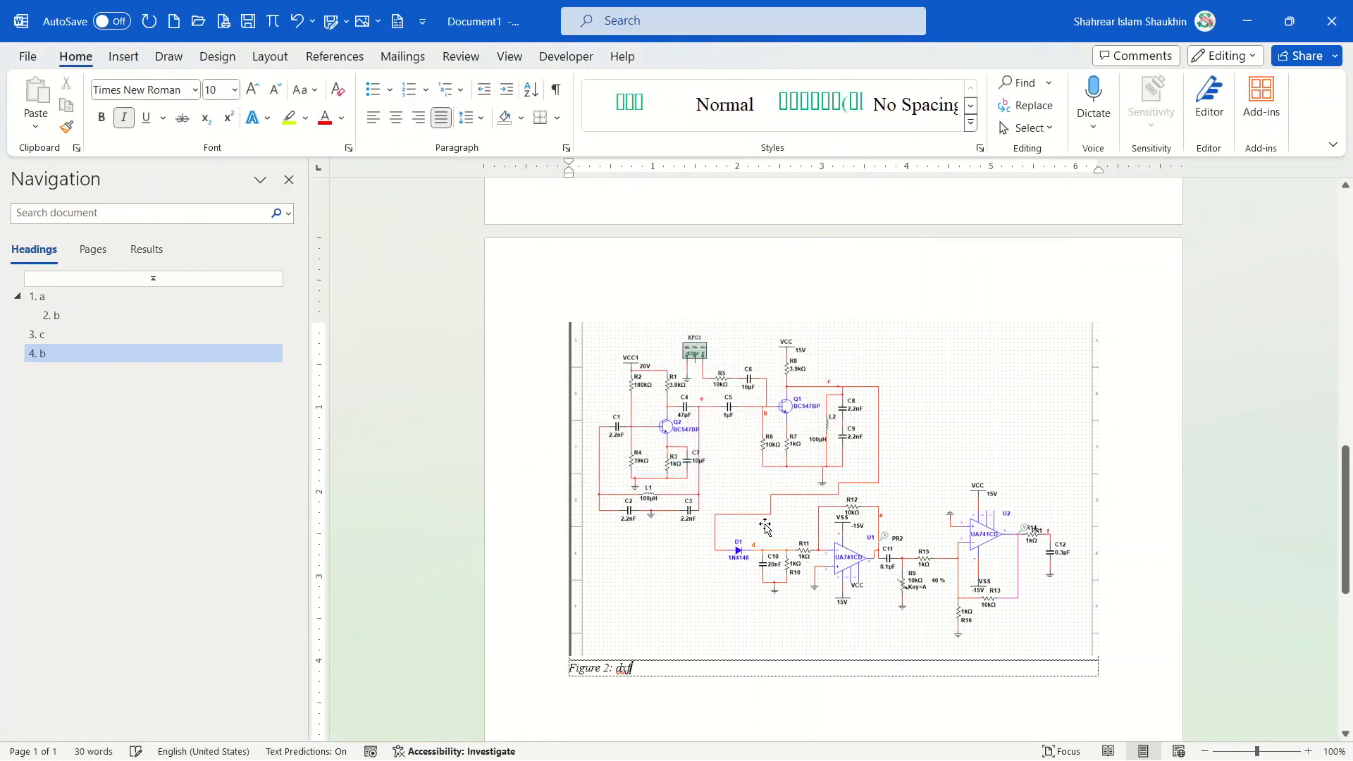
# Step: Insert a table of figures for the Figure label between the table of contents and the "1. a" heading
pyautogui.scroll(15, 766, 522)
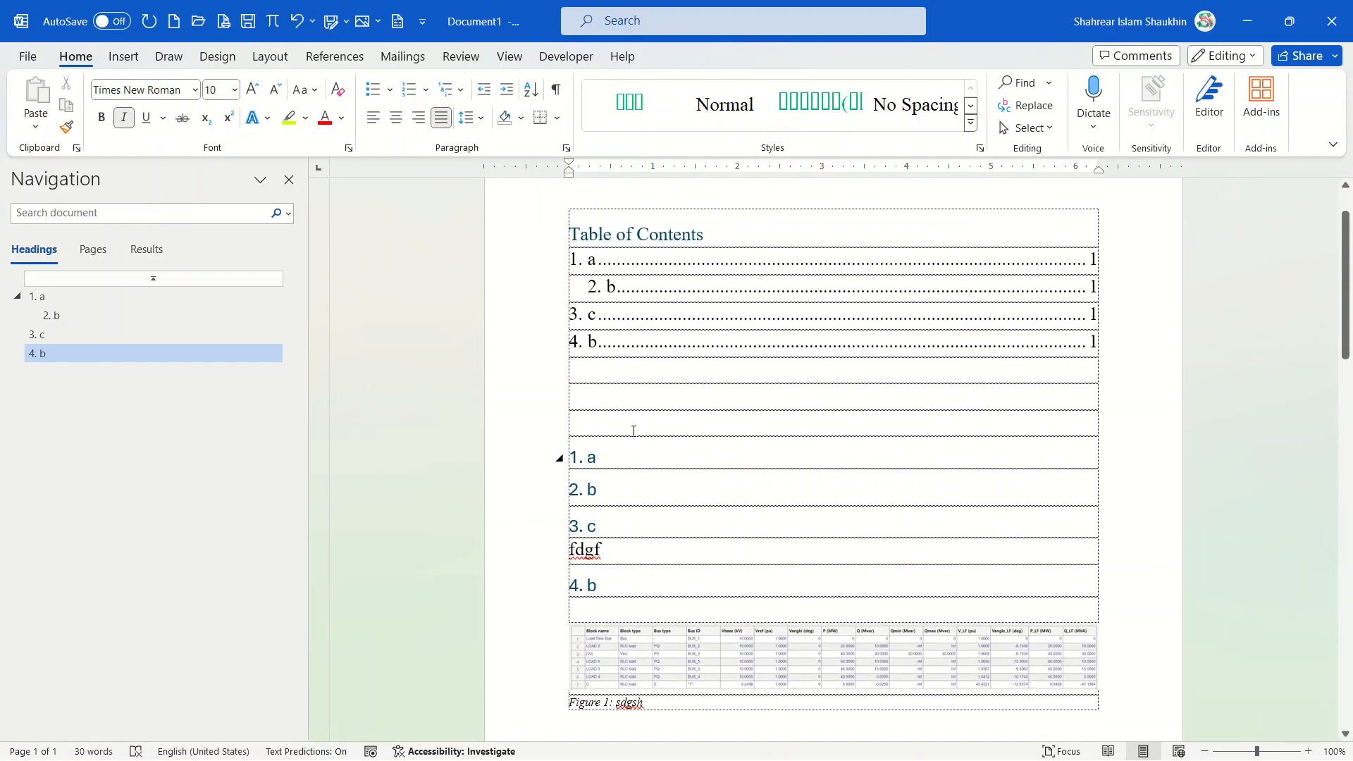
pyautogui.click(577, 419)
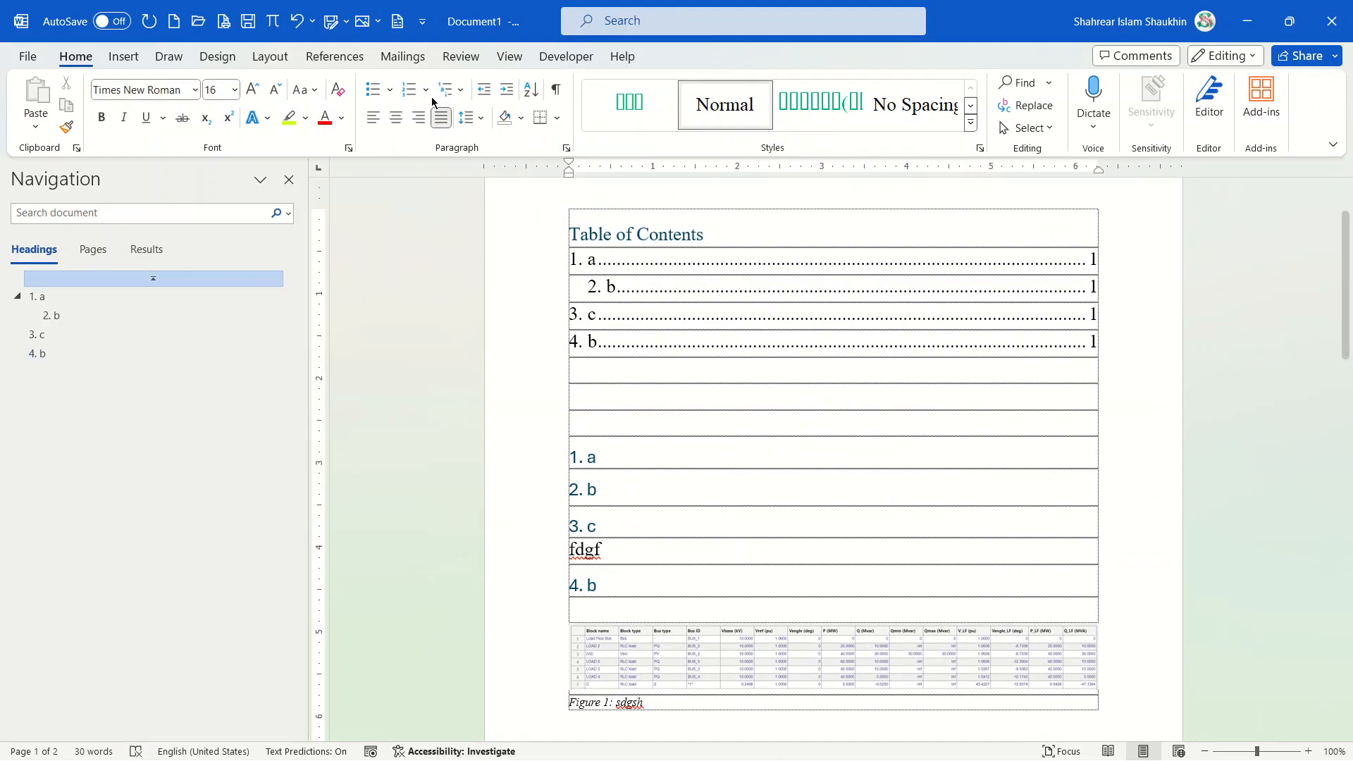
pyautogui.click(356, 59)
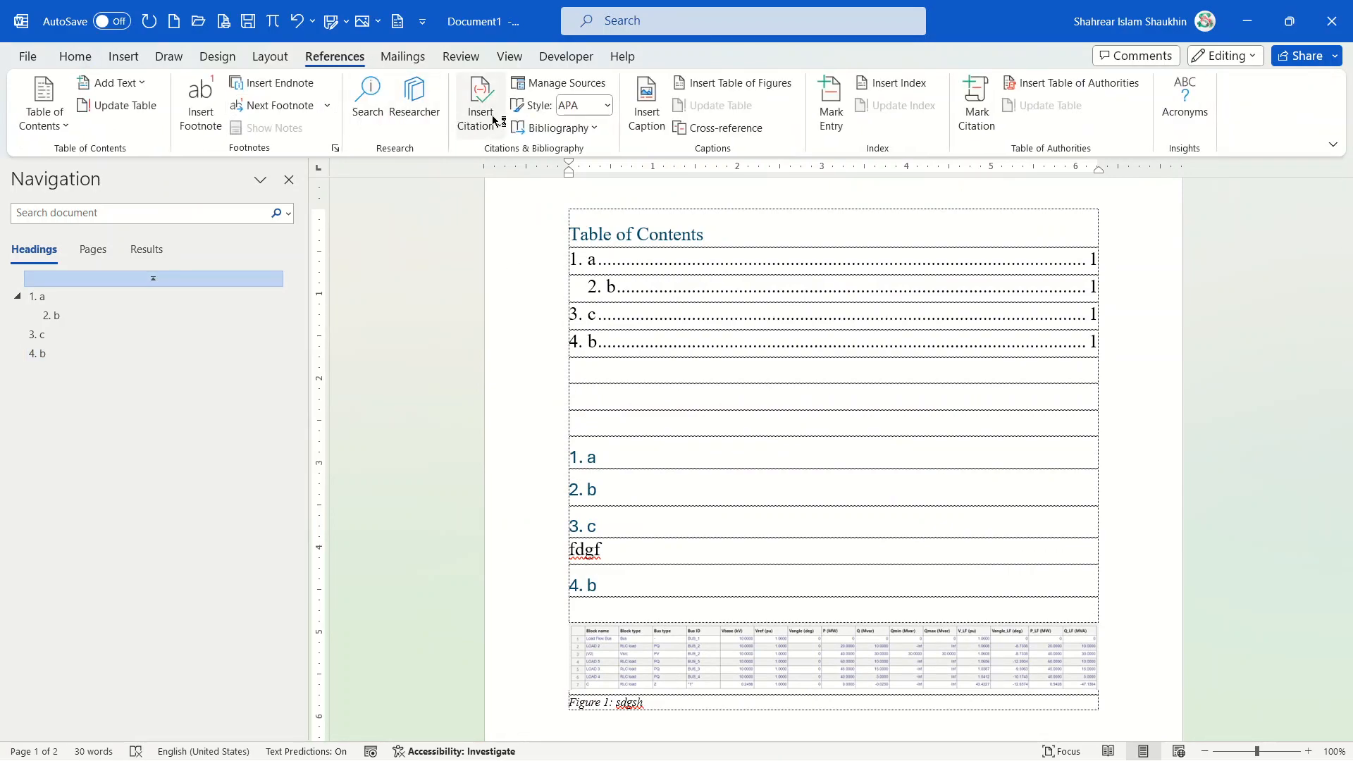
pyautogui.click(764, 85)
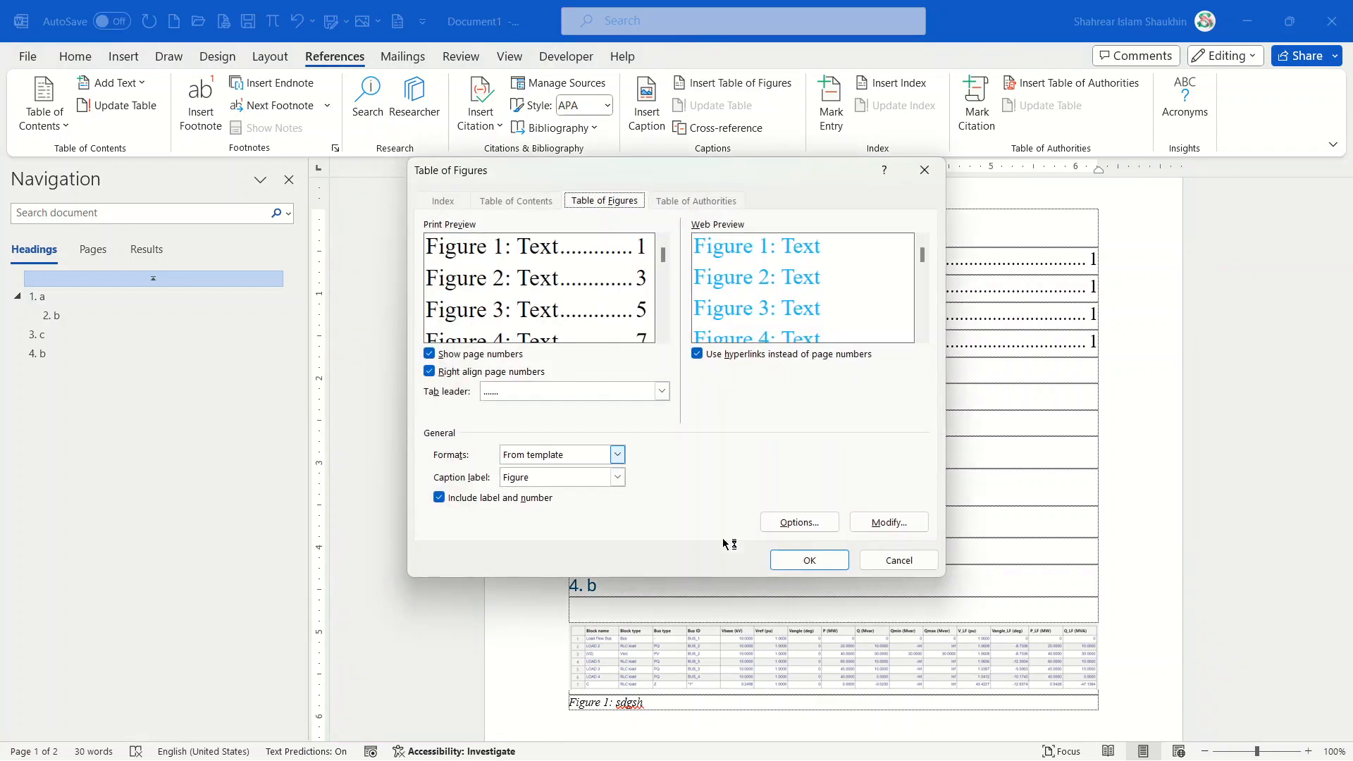
pyautogui.click(808, 562)
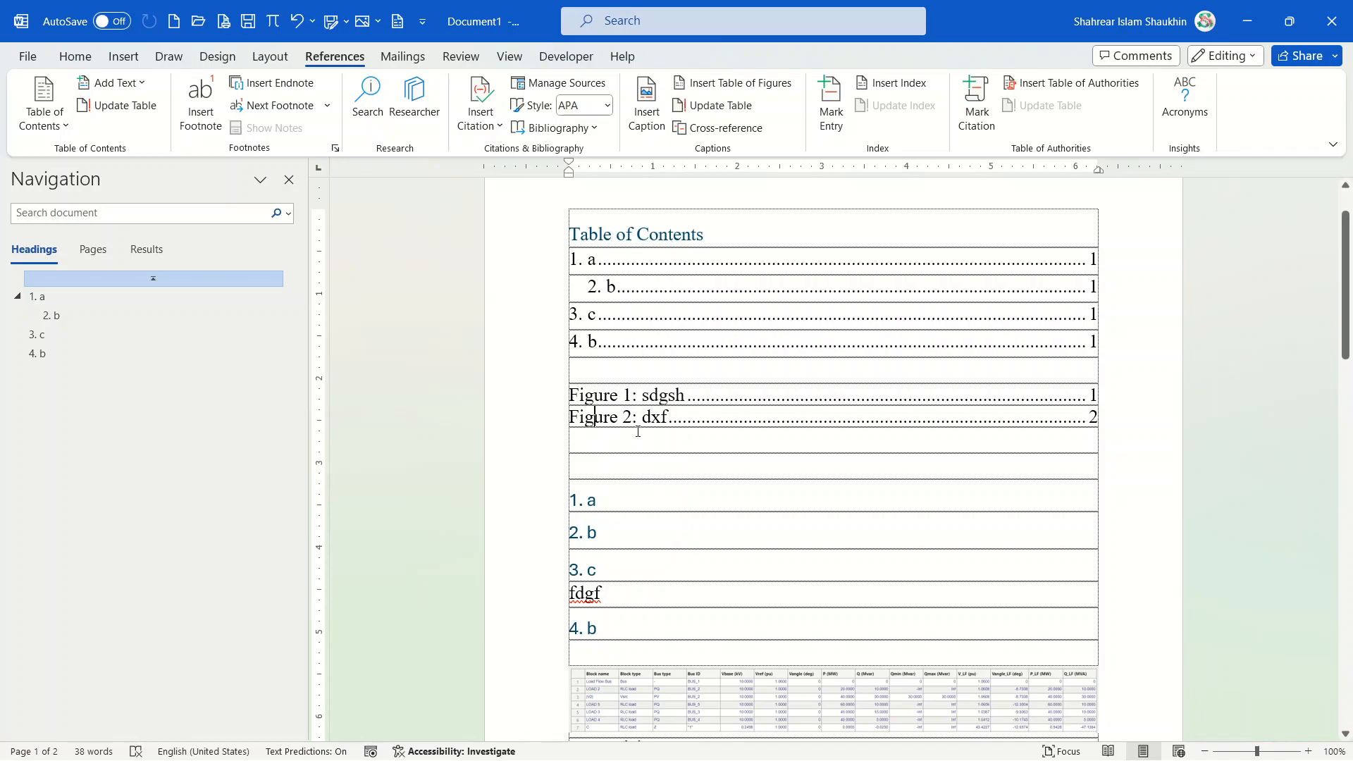
# Step: Insert the picture Screenshot 2024-03-02 151850.png on a new line below the Figure 1 caption
pyautogui.scroll(-8, 649, 461)
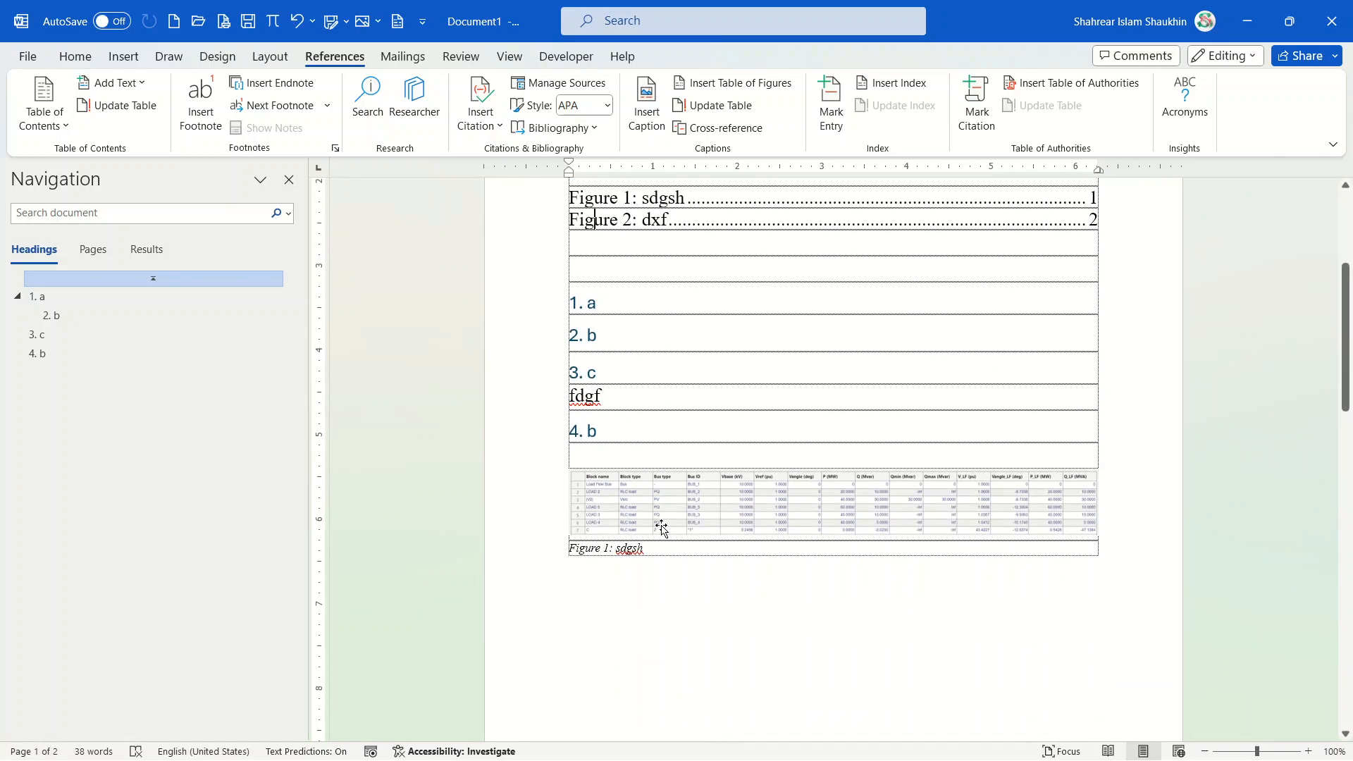
pyautogui.press('Return')
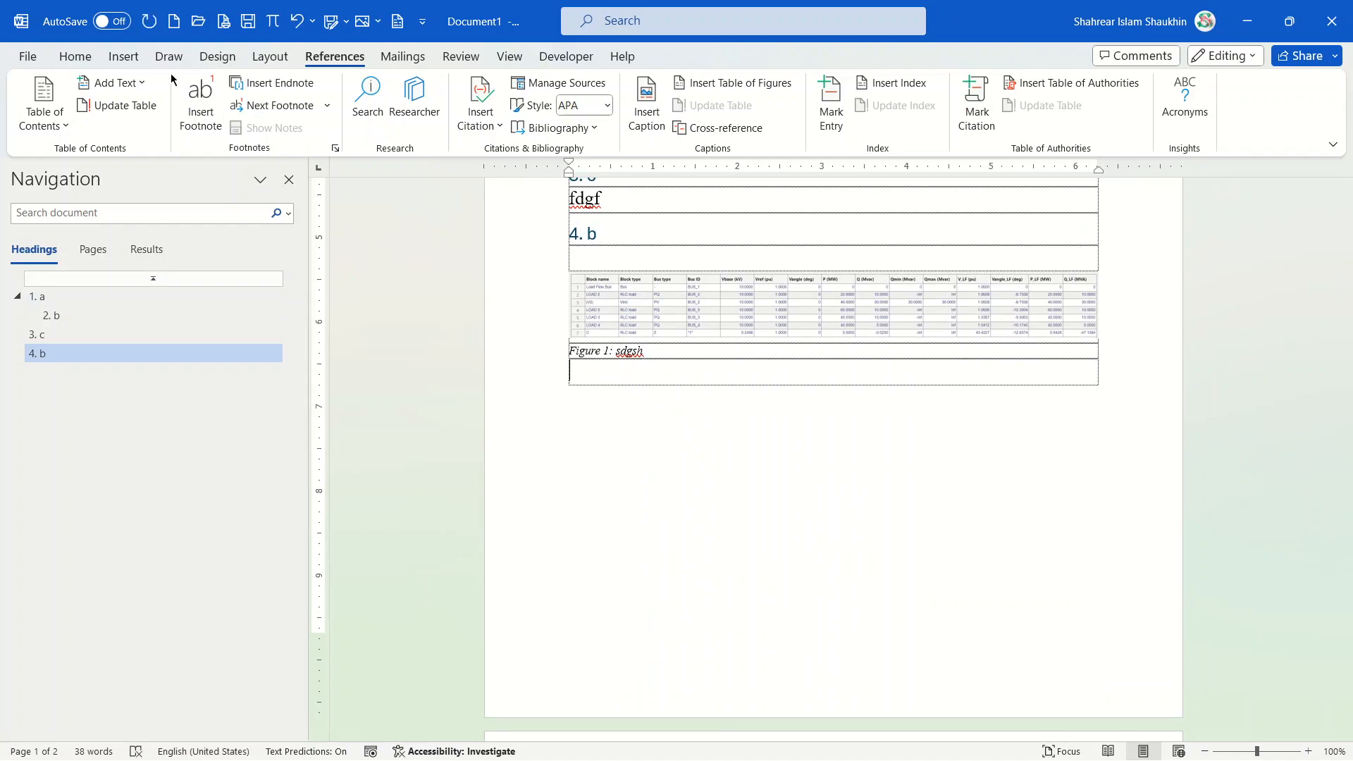
pyautogui.click(363, 23)
pyautogui.click(388, 74)
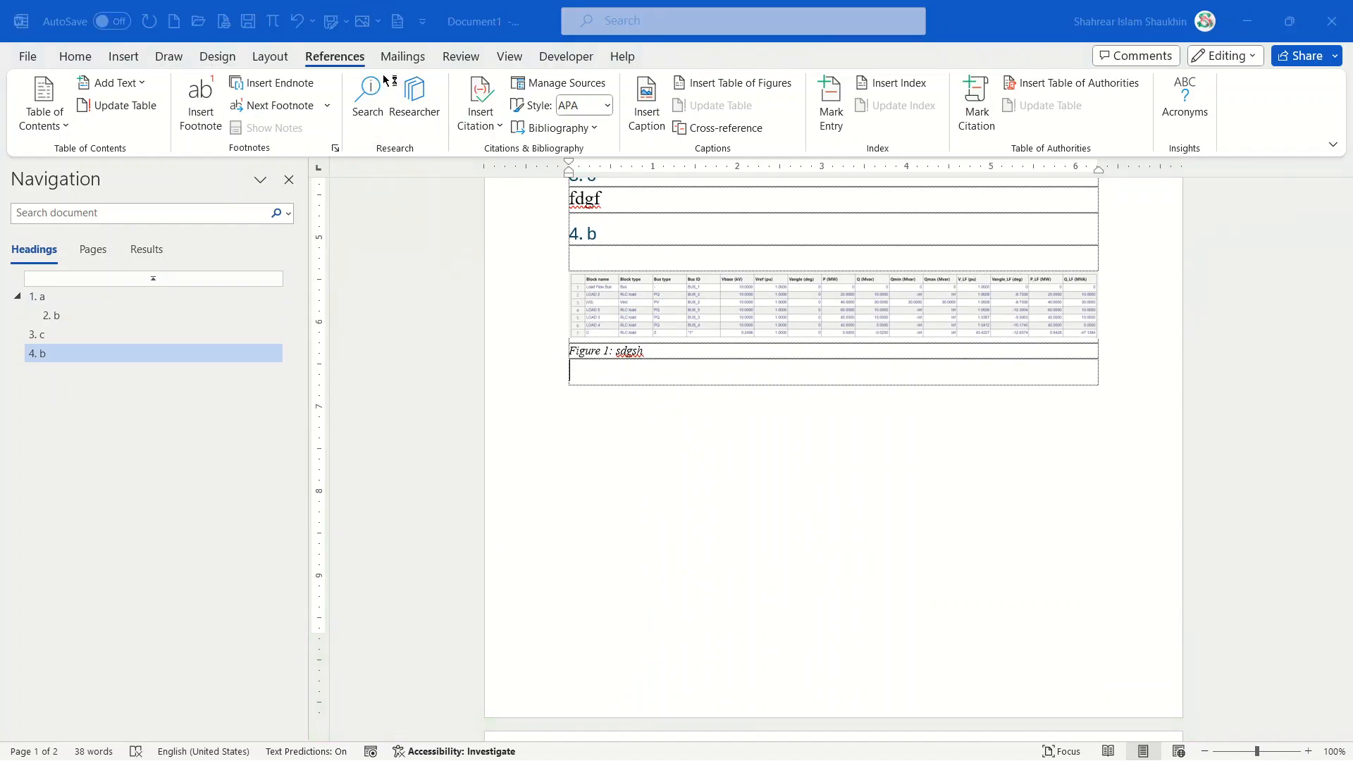
pyautogui.doubleClick(359, 175)
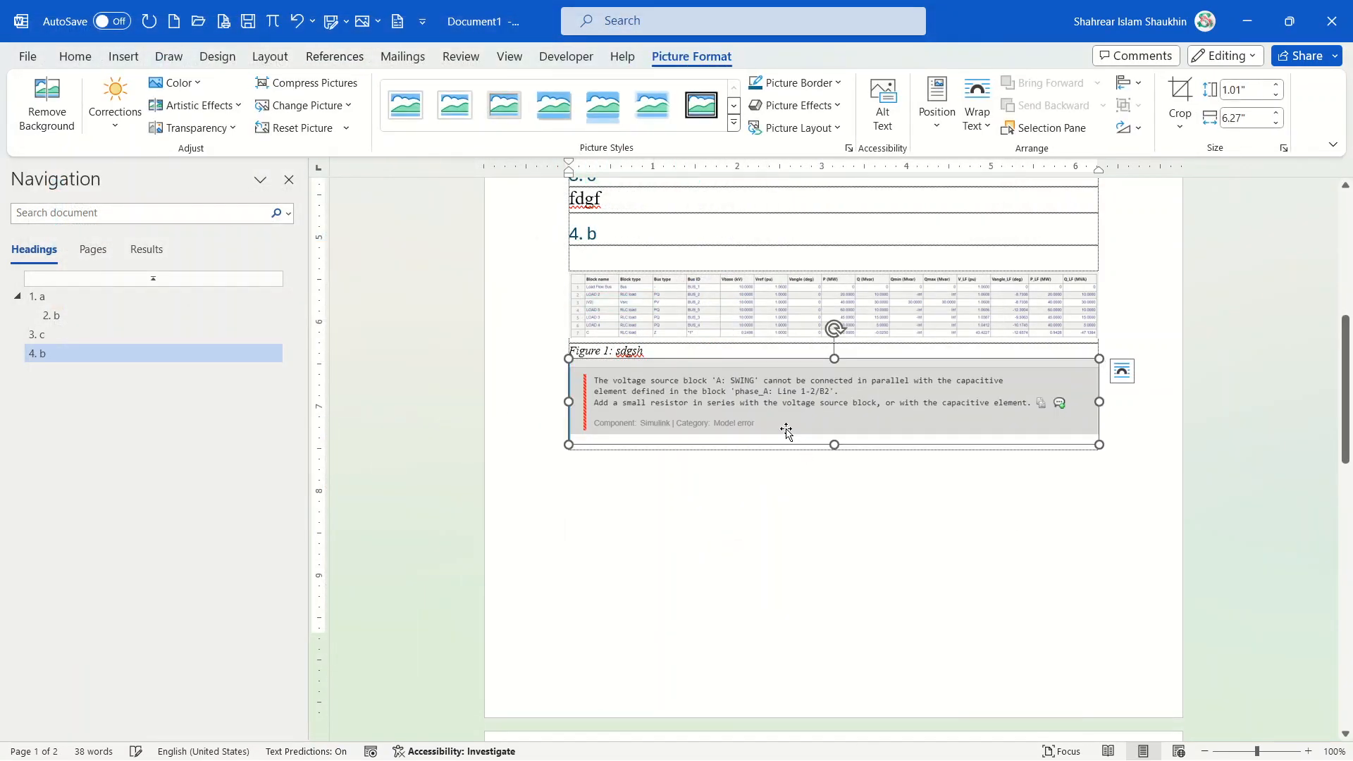
# Step: Caption the inserted error-message picture "Figure 2: sdf", positioned below the picture
pyautogui.rightClick(726, 407)
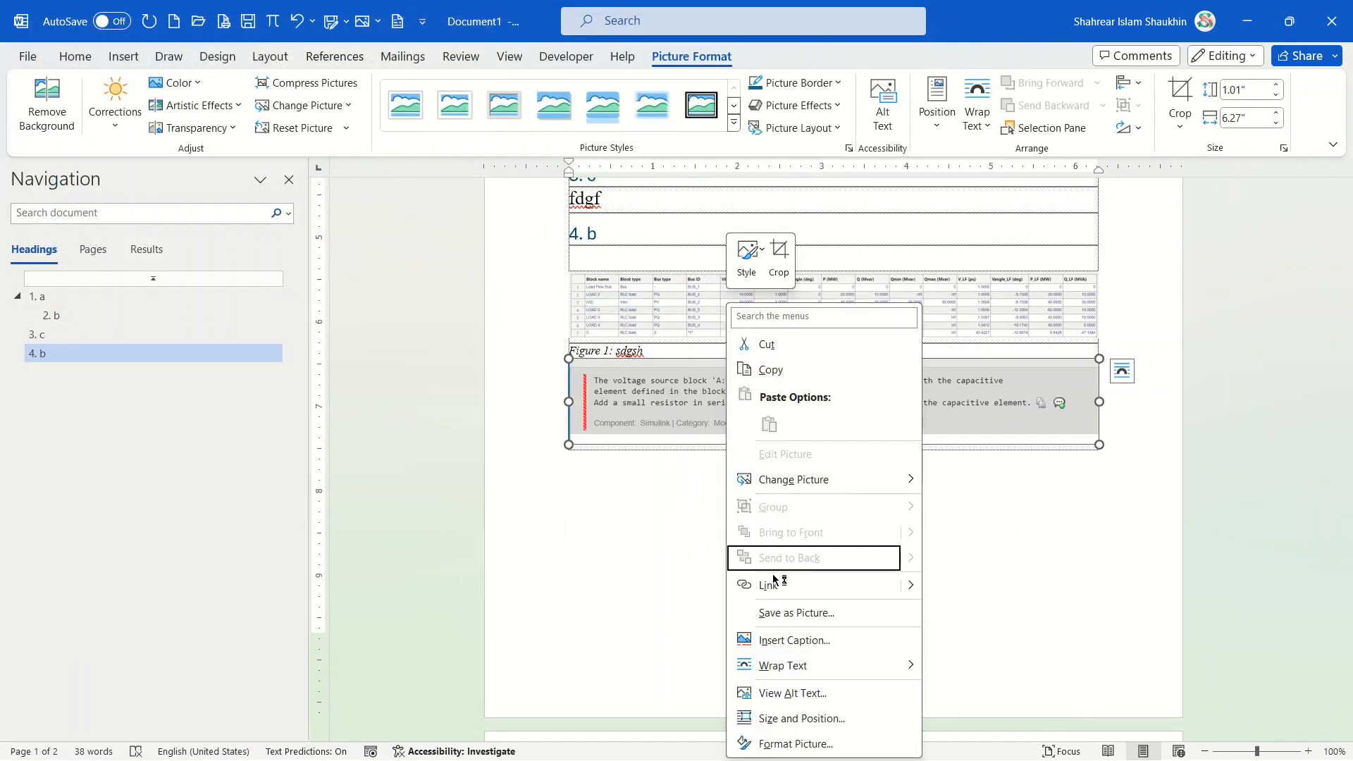
pyautogui.click(790, 640)
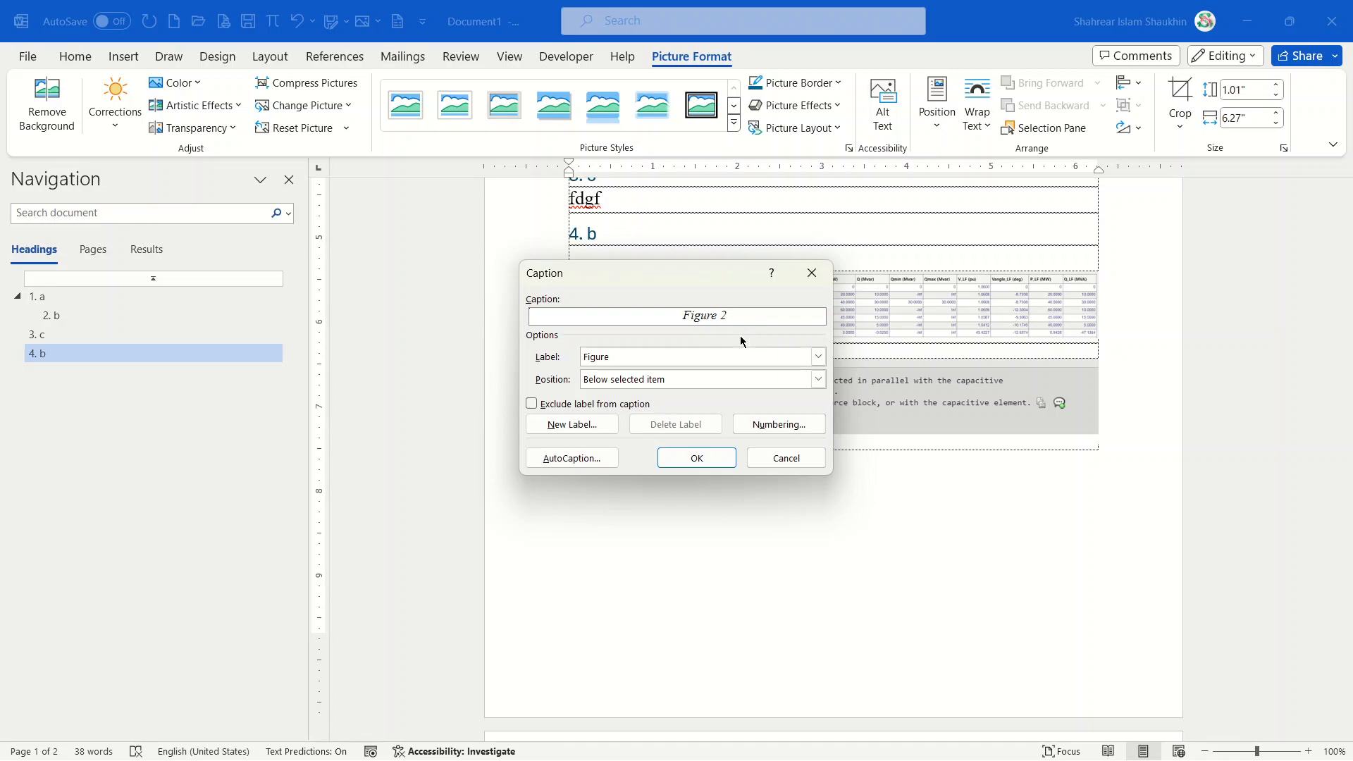
pyautogui.write(': sdf')
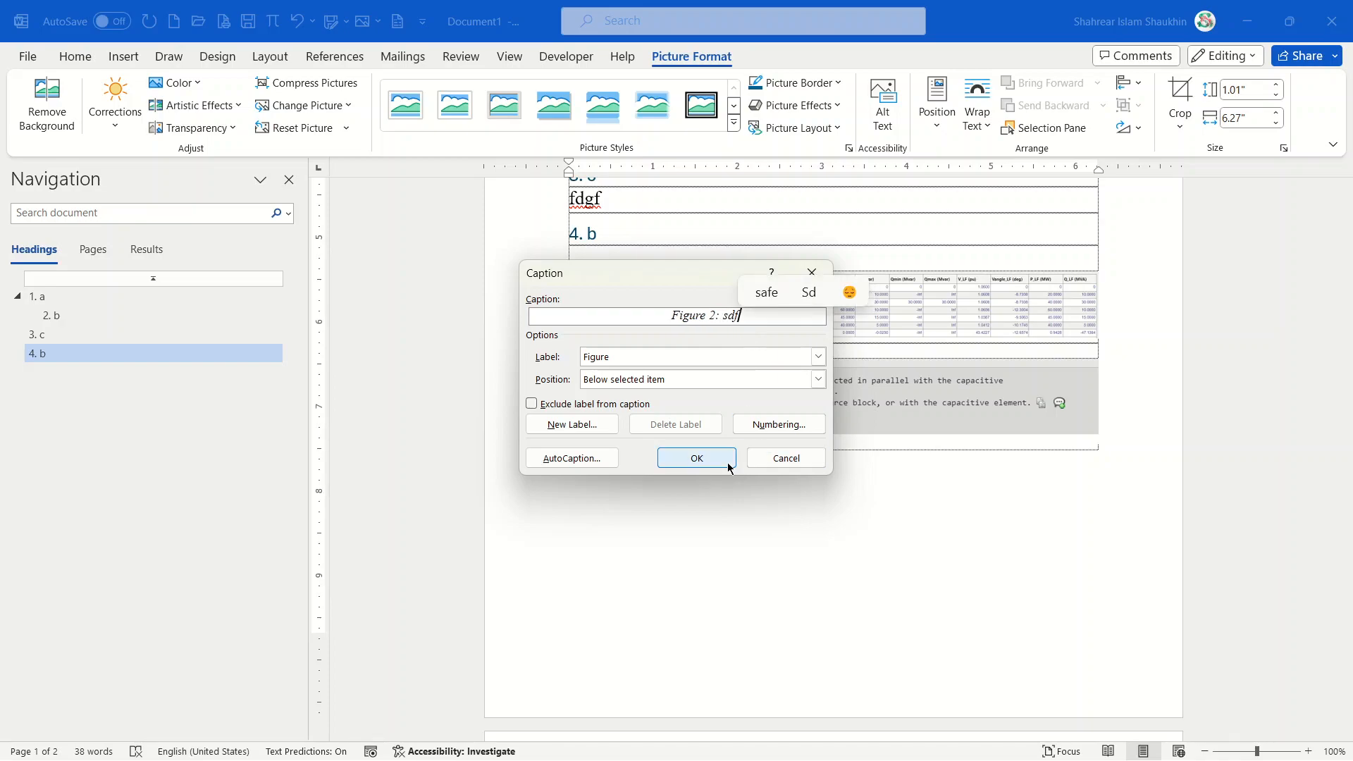
pyautogui.click(696, 457)
# Step: Update the table of figures to include the caption of the newly added error-message picture
pyautogui.scroll(-10, 638, 431)
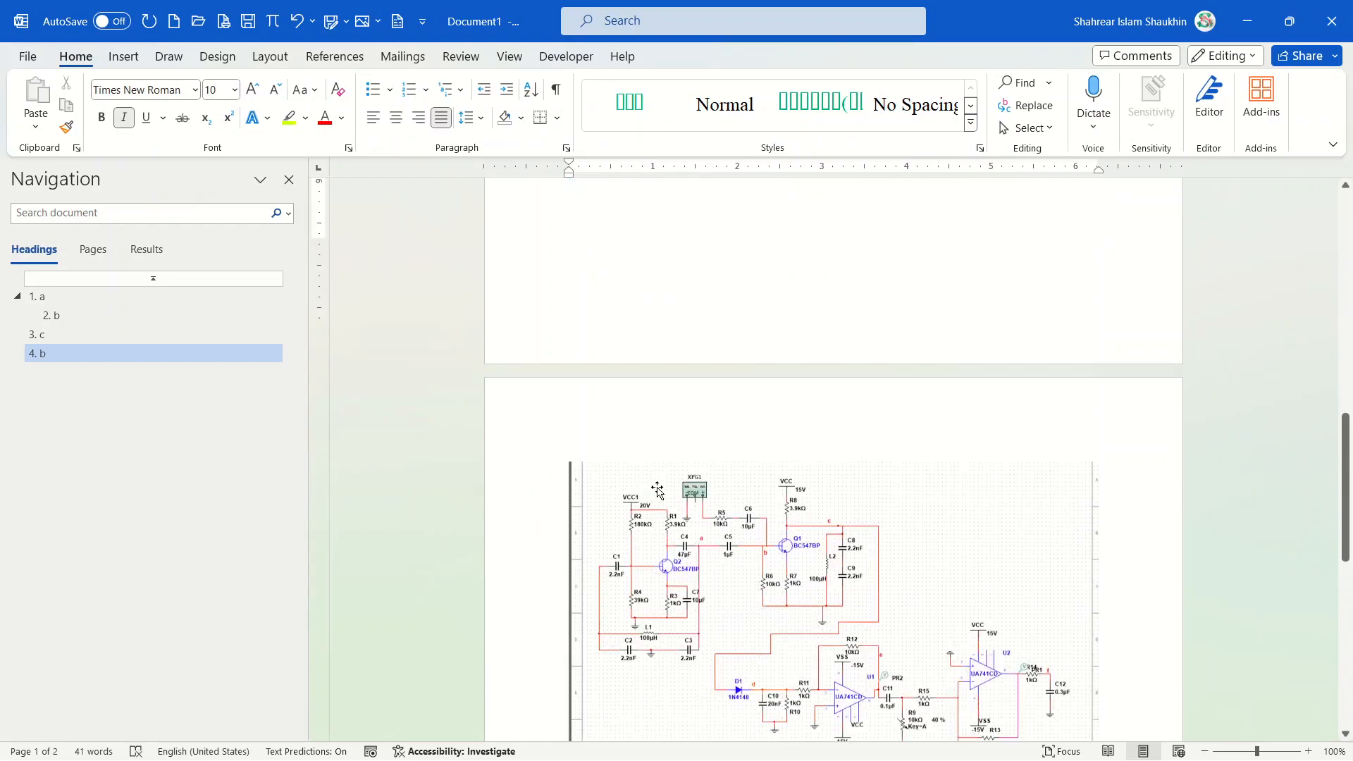
pyautogui.scroll(6, 653, 578)
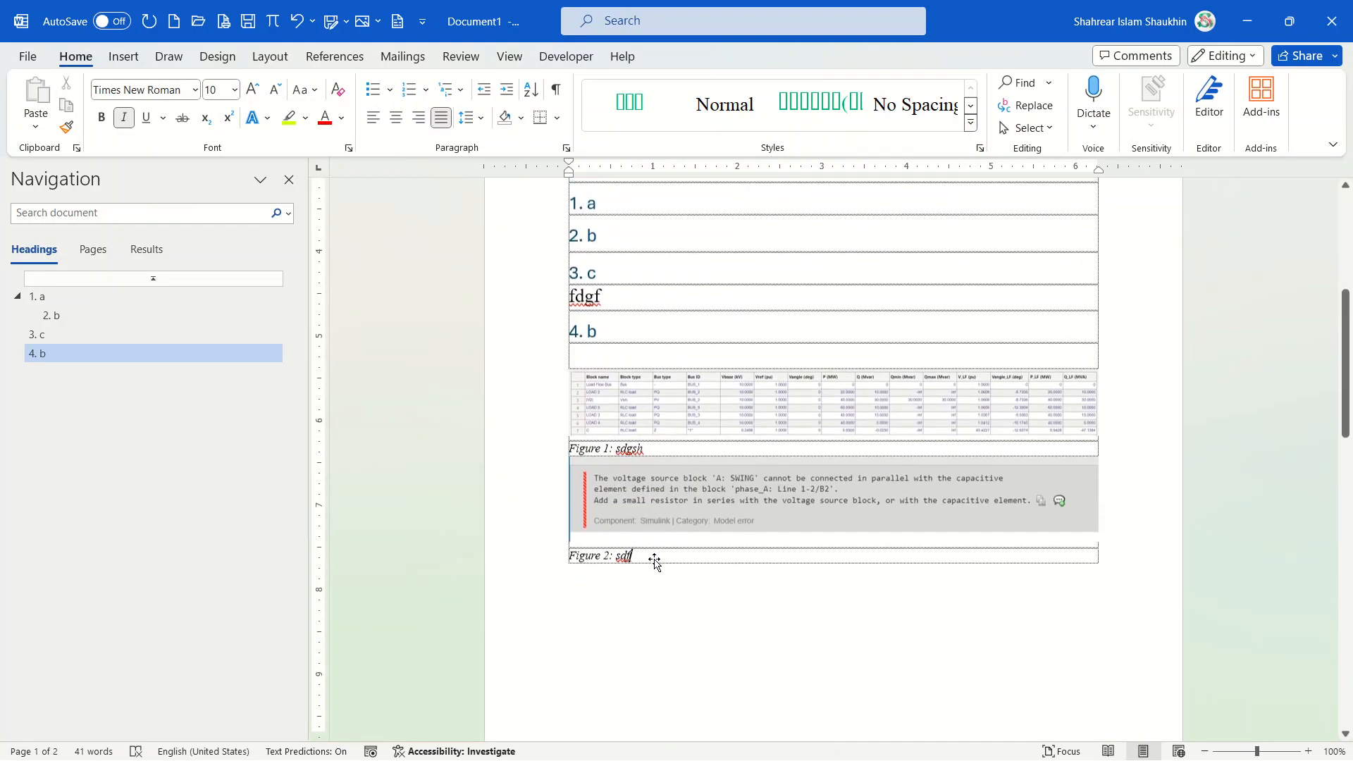
pyautogui.click(607, 343)
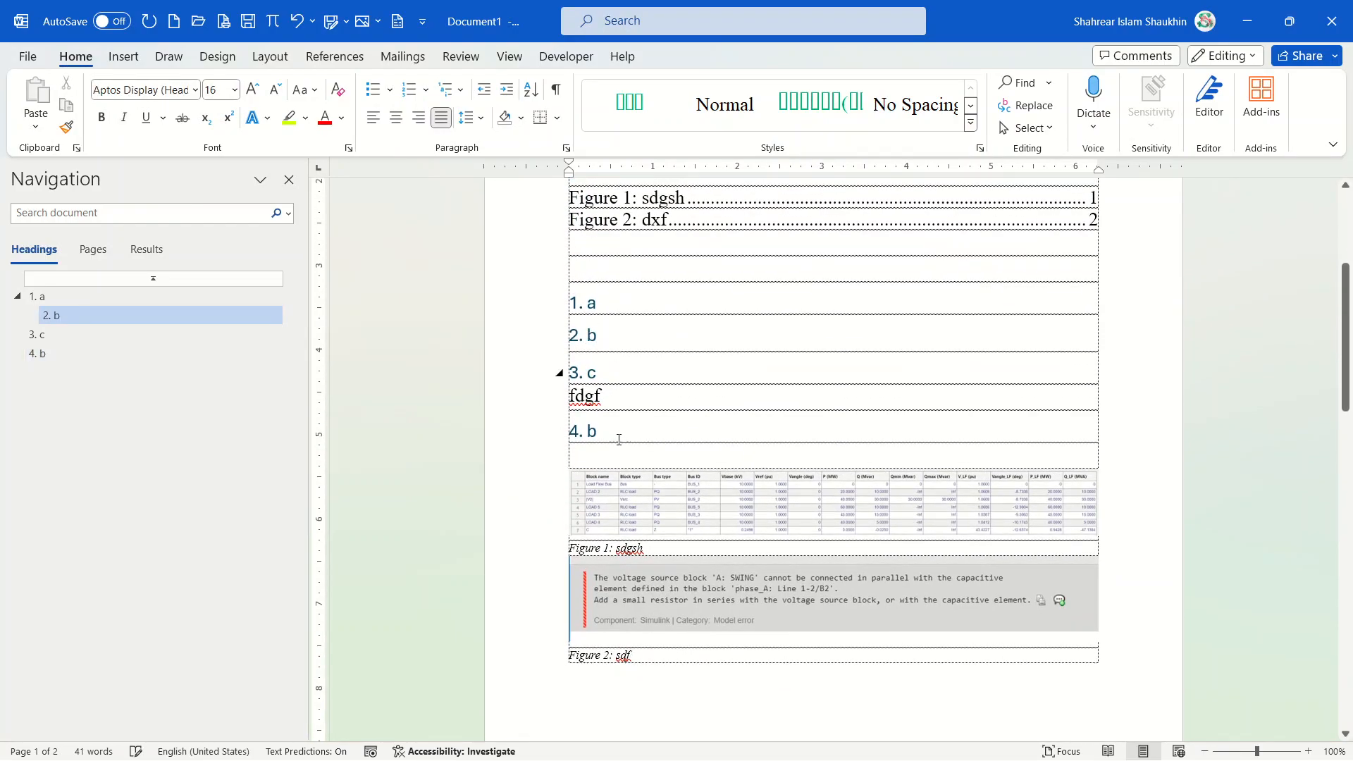
pyautogui.scroll(3, 613, 360)
pyautogui.click(624, 388)
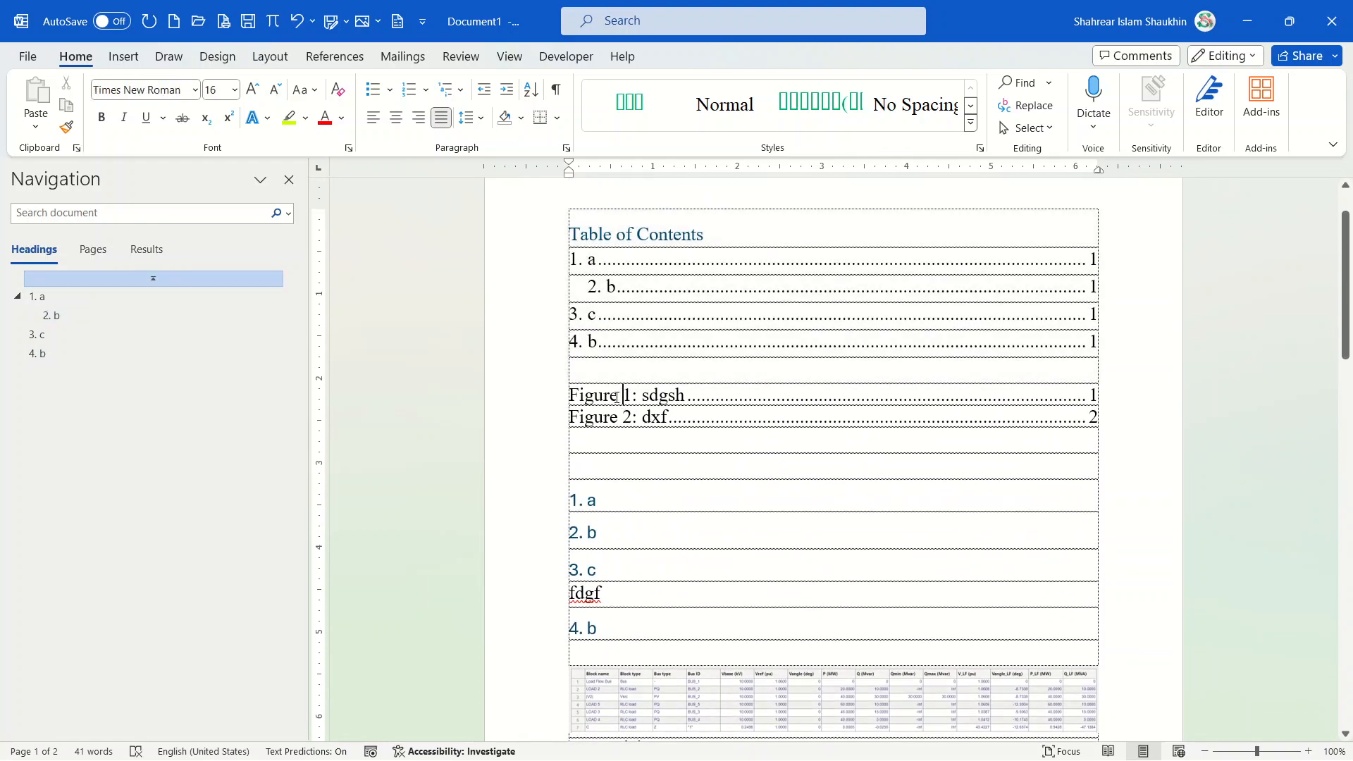
pyautogui.rightClick(607, 399)
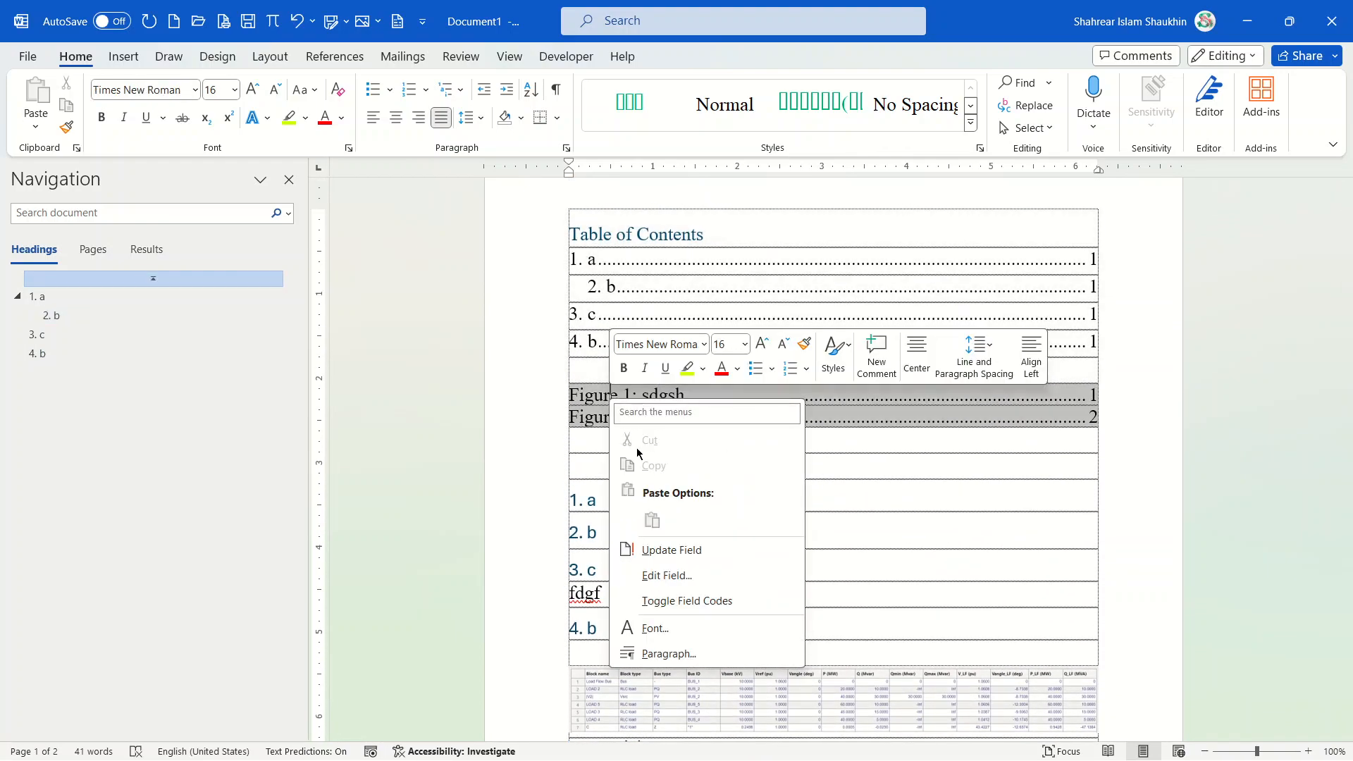
pyautogui.click(687, 550)
pyautogui.click(600, 390)
pyautogui.click(682, 414)
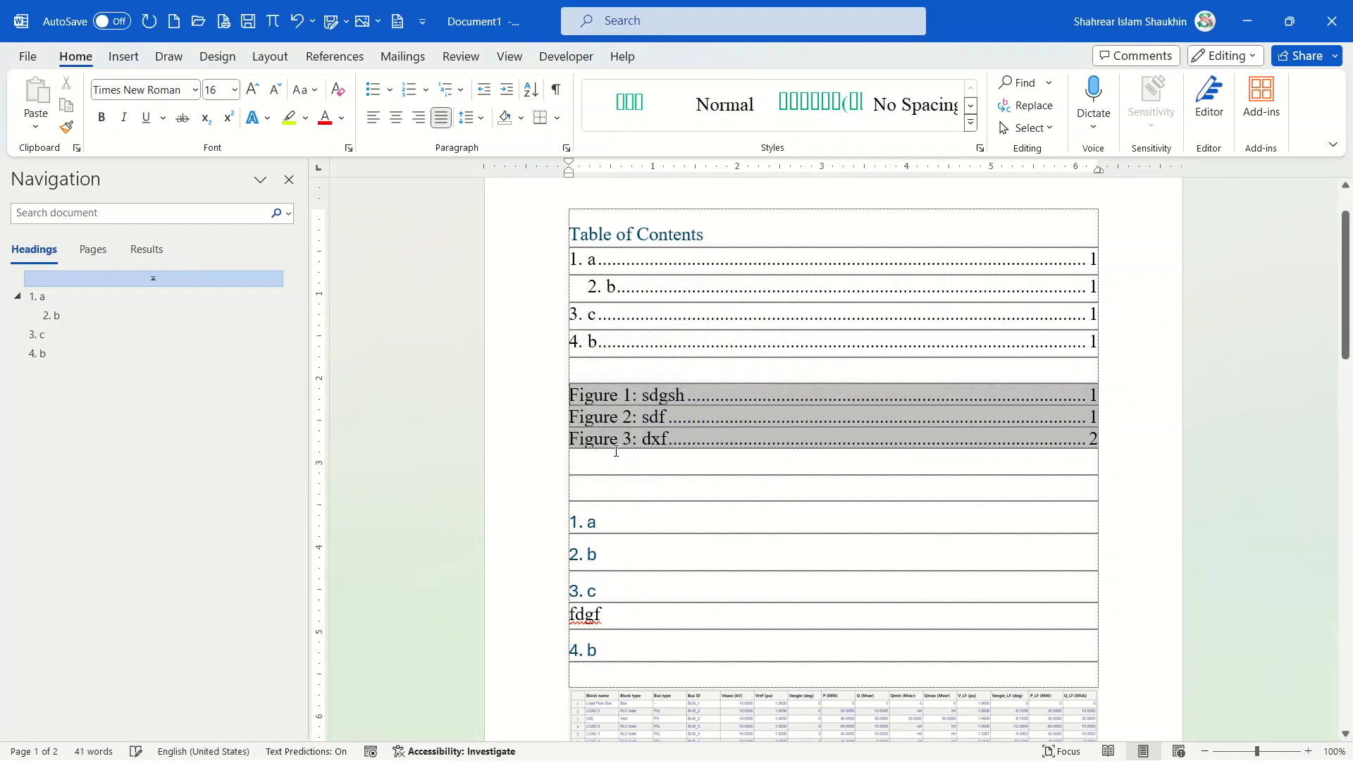
# Step: Compare the entries in the table of figures with the picture captions and headings further down the document
pyautogui.scroll(-5, 649, 444)
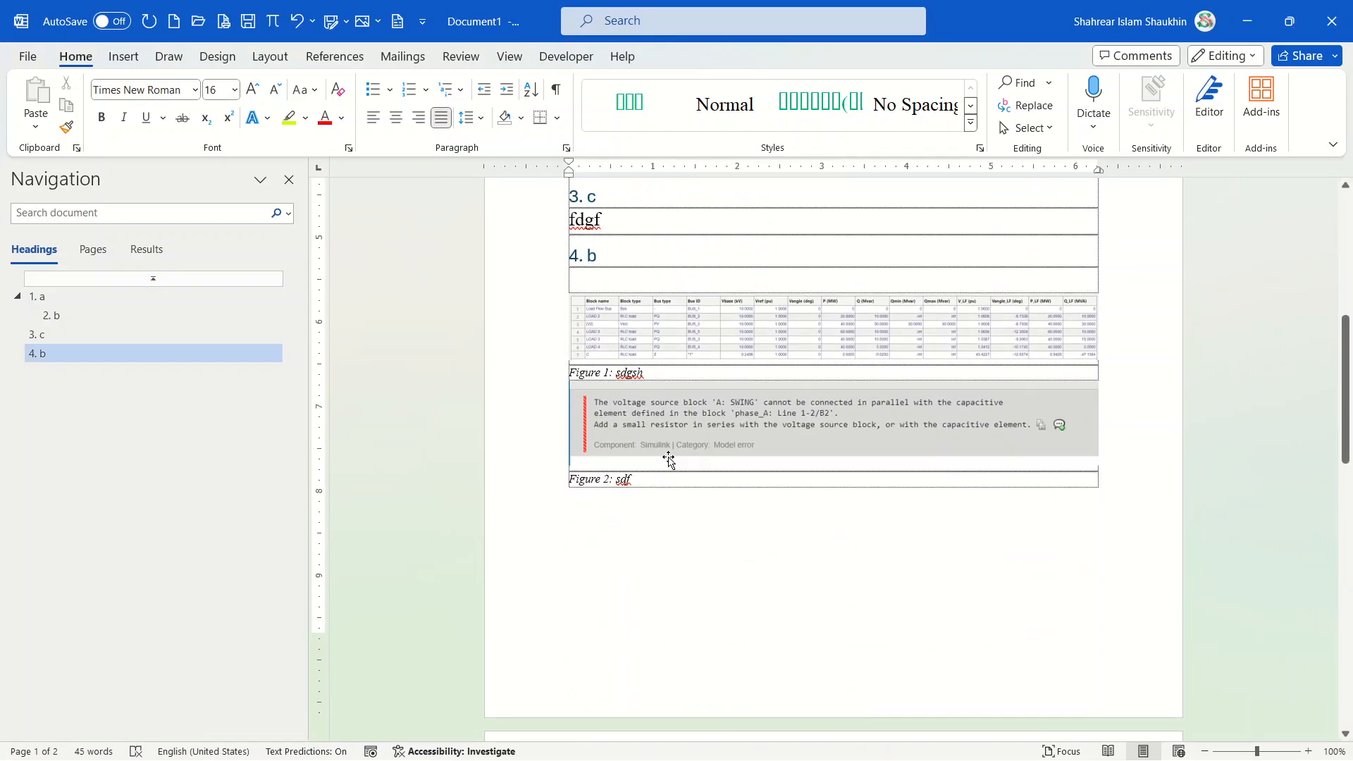
pyautogui.click(660, 466)
pyautogui.scroll(5, 670, 446)
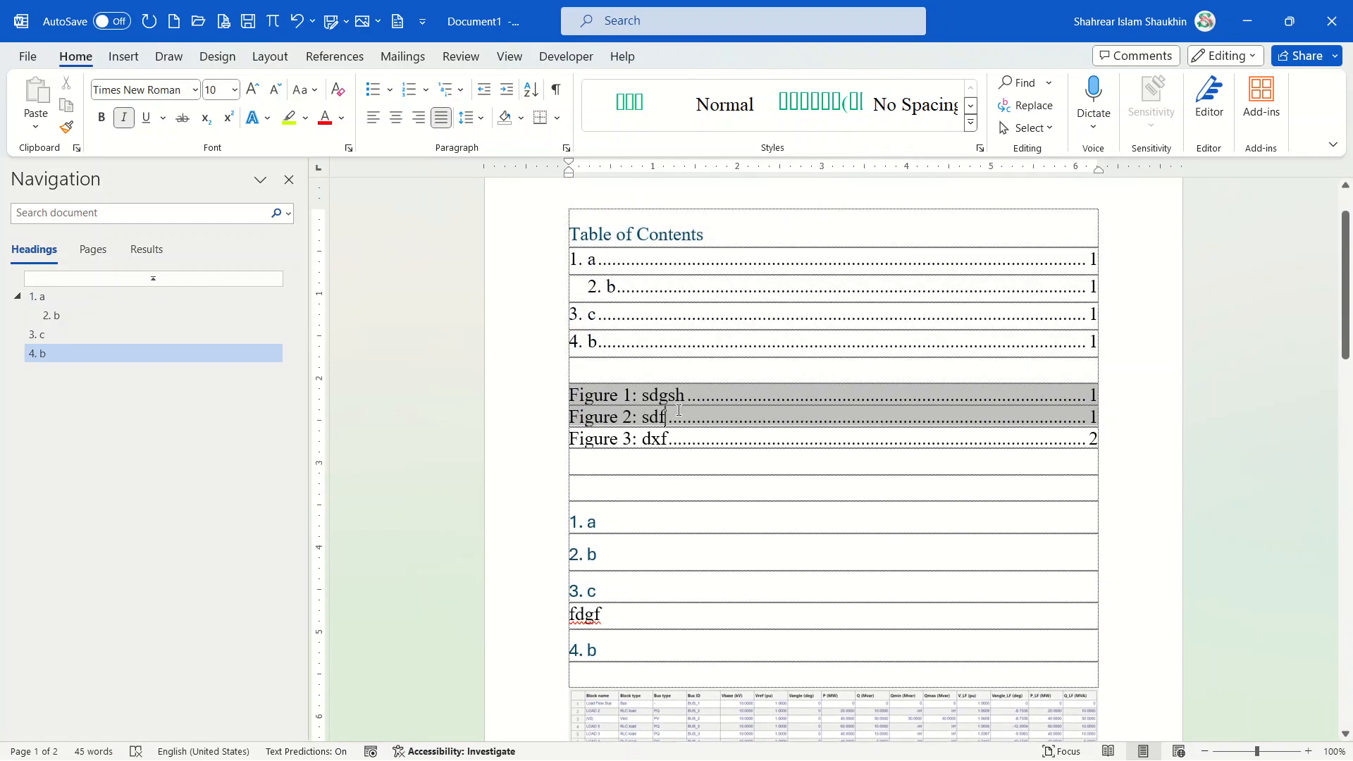
pyautogui.click(671, 440)
pyautogui.scroll(-4, 670, 471)
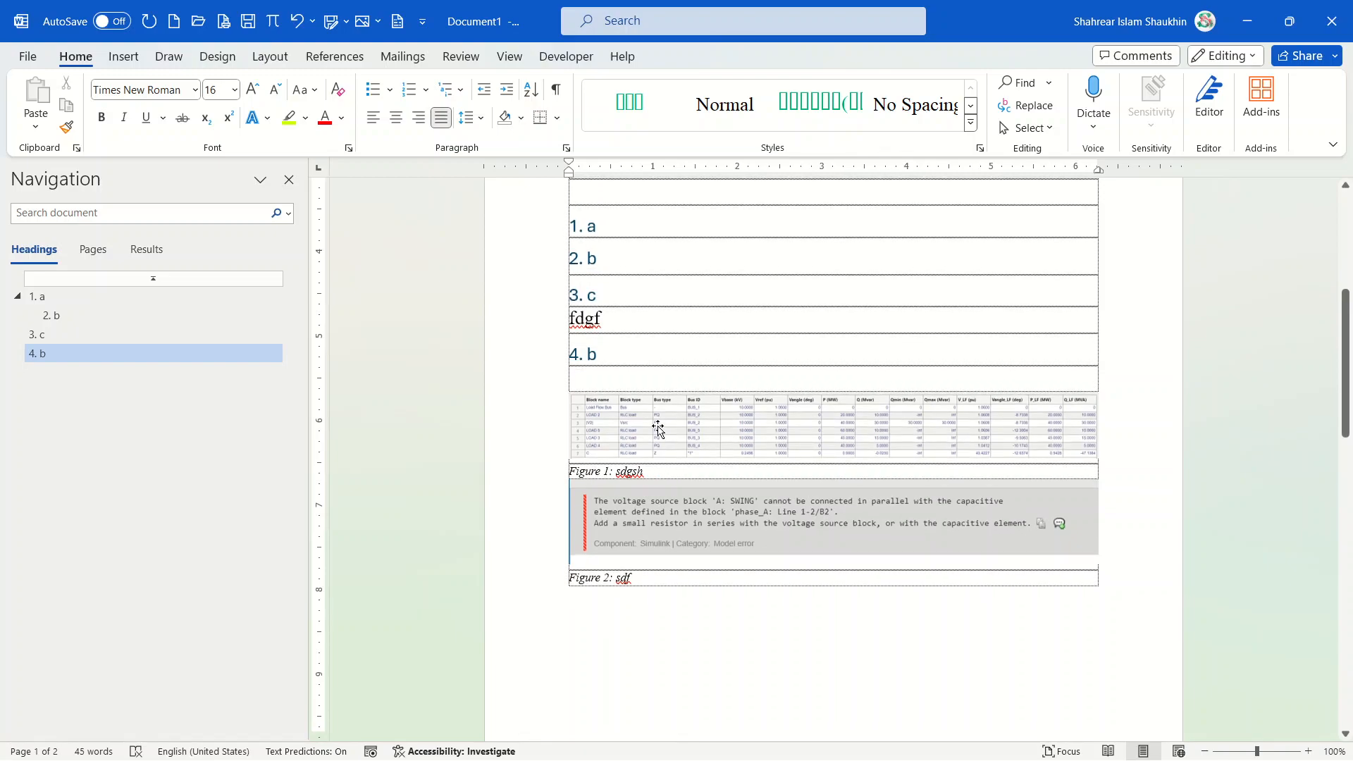
pyautogui.click(596, 258)
pyautogui.scroll(1, 643, 314)
pyautogui.scroll(-1, 620, 402)
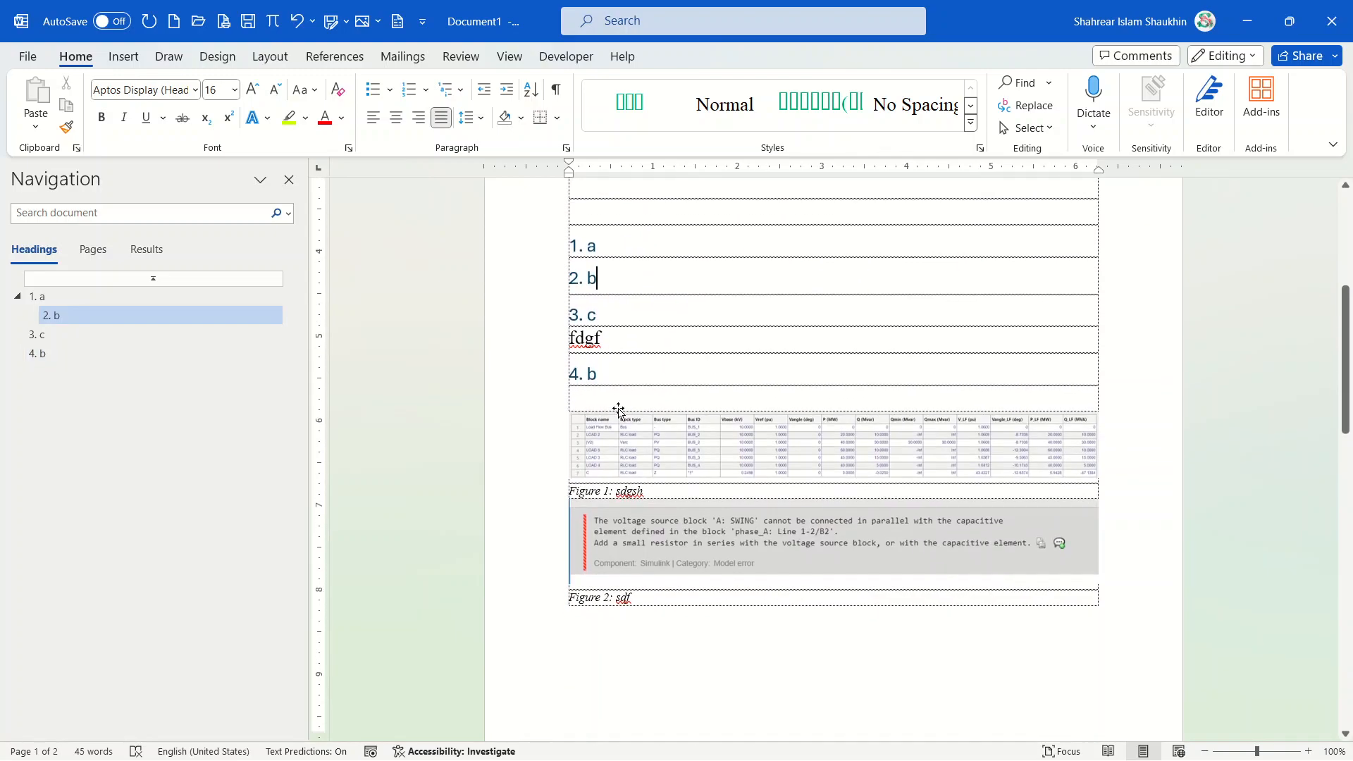
pyautogui.tripleClick(610, 227)
pyautogui.click(623, 249)
pyautogui.scroll(1, 631, 284)
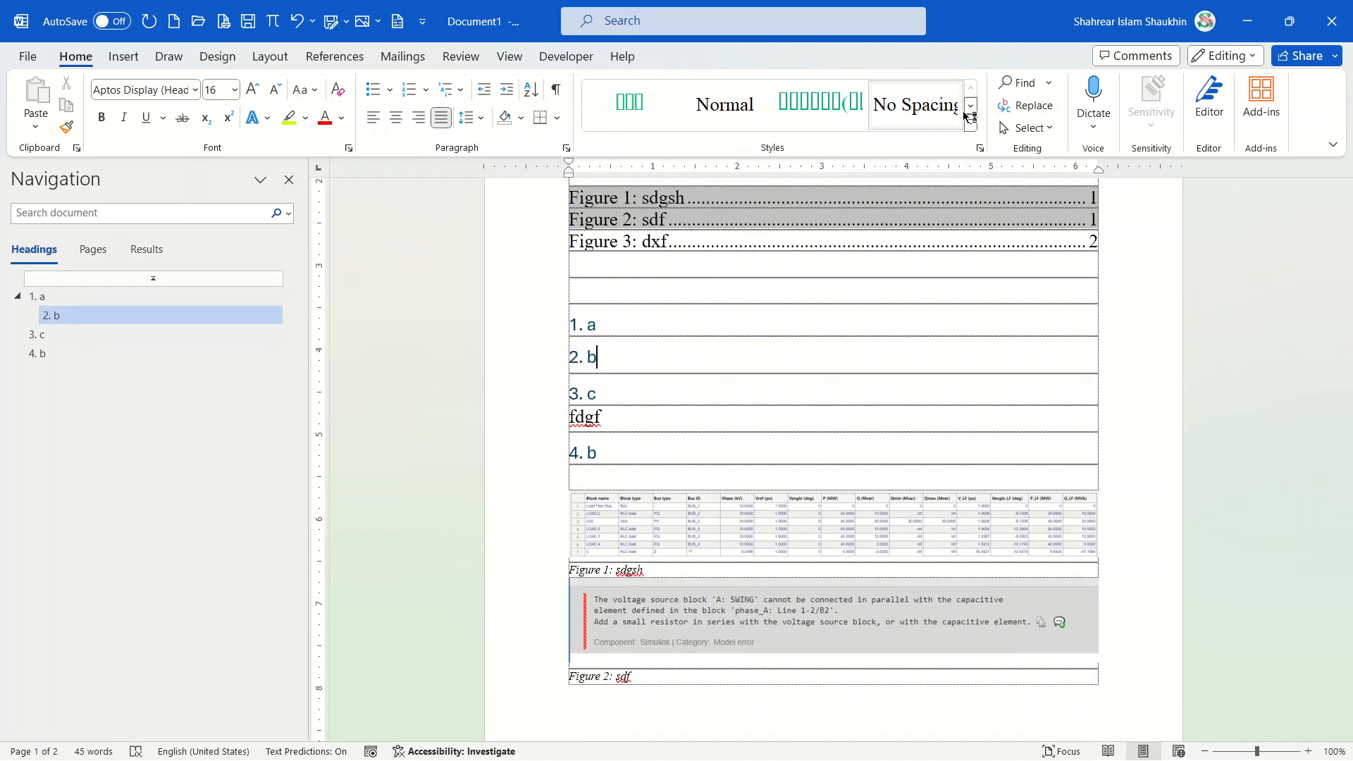
# Step: Add a new body line reading "sdtf" below the text under heading "3. c"
pyautogui.click(971, 106)
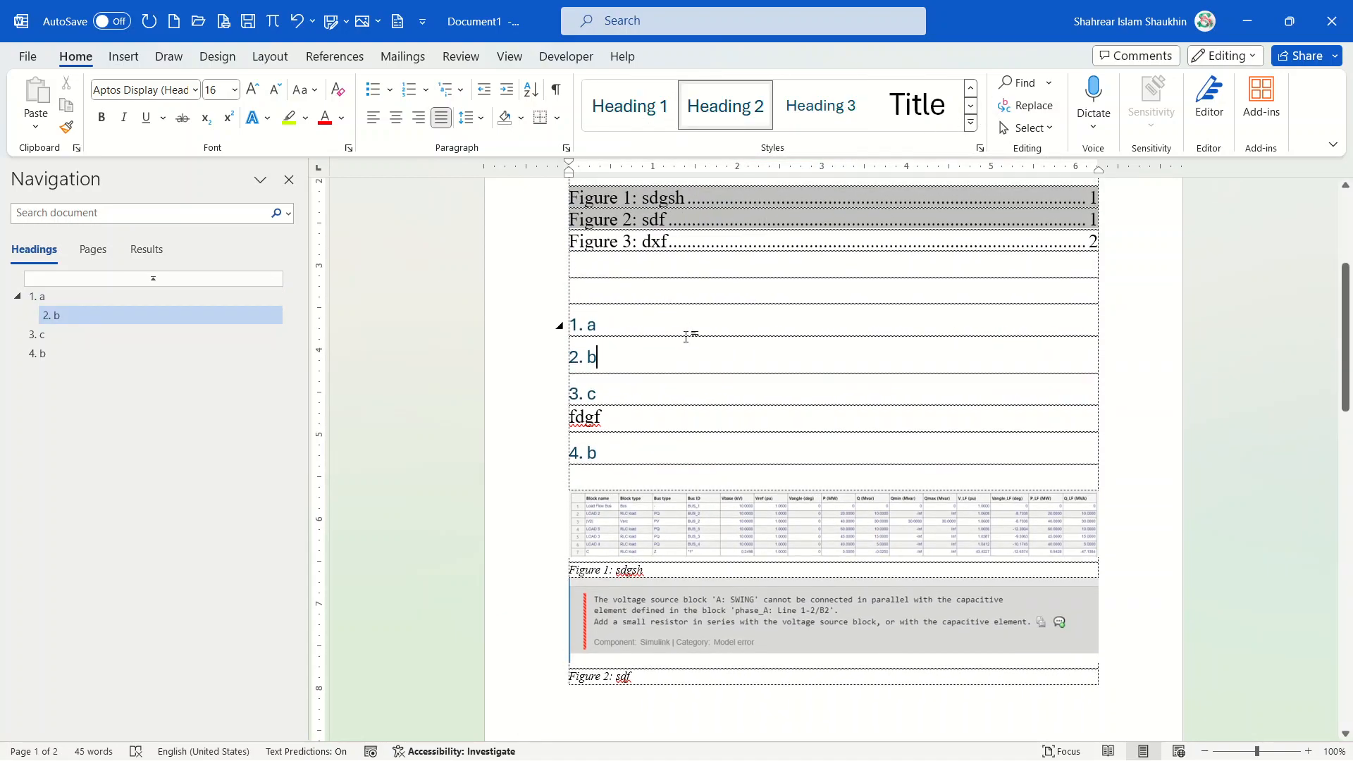
pyautogui.scroll(-1, 632, 384)
pyautogui.click(601, 324)
pyautogui.press('Return')
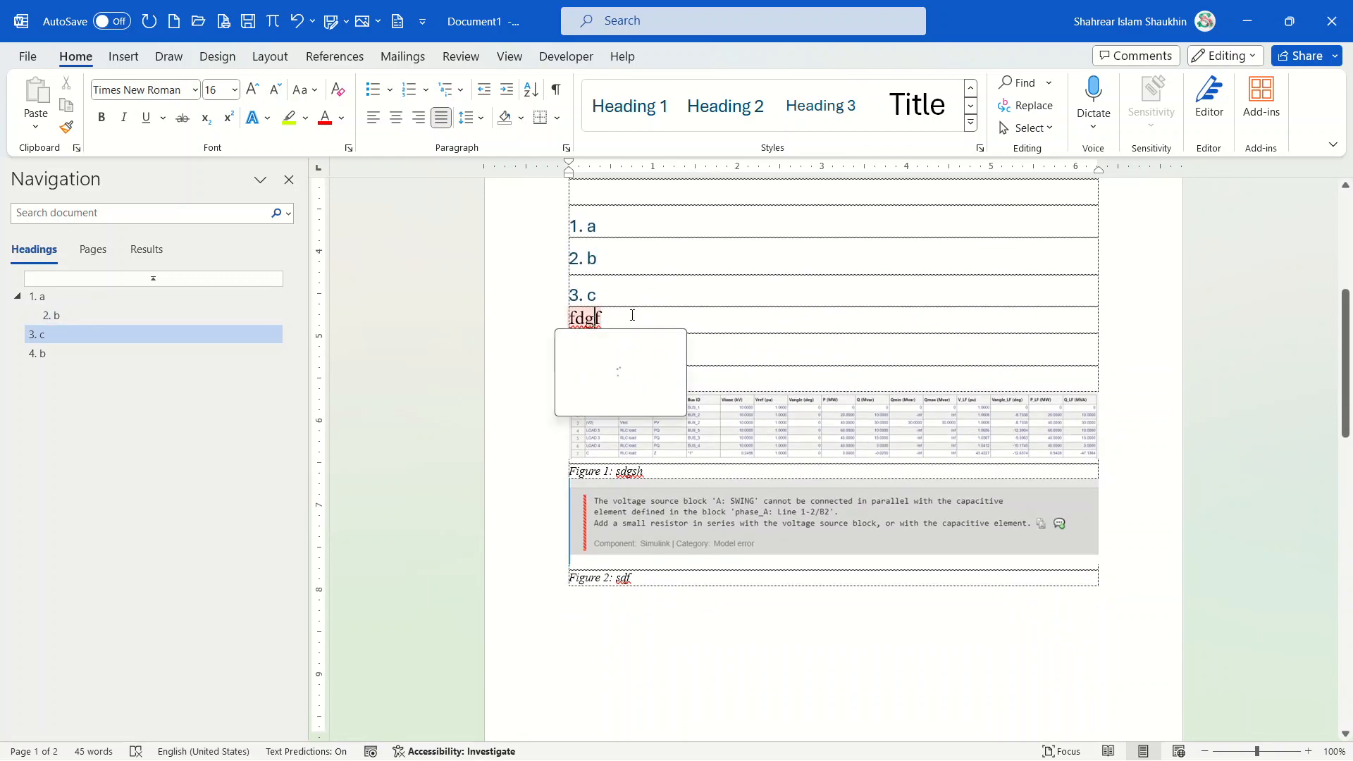
pyautogui.write('sdtf')
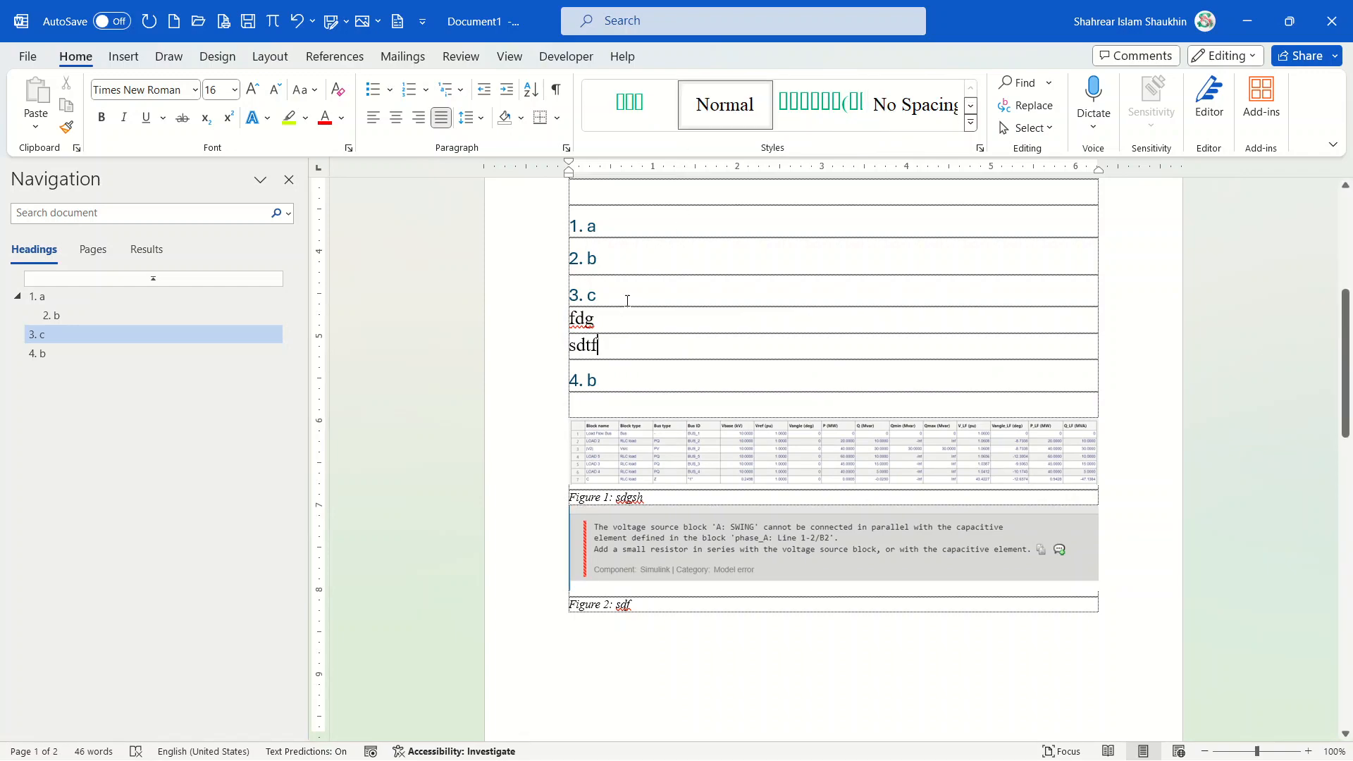
pyautogui.click(696, 445)
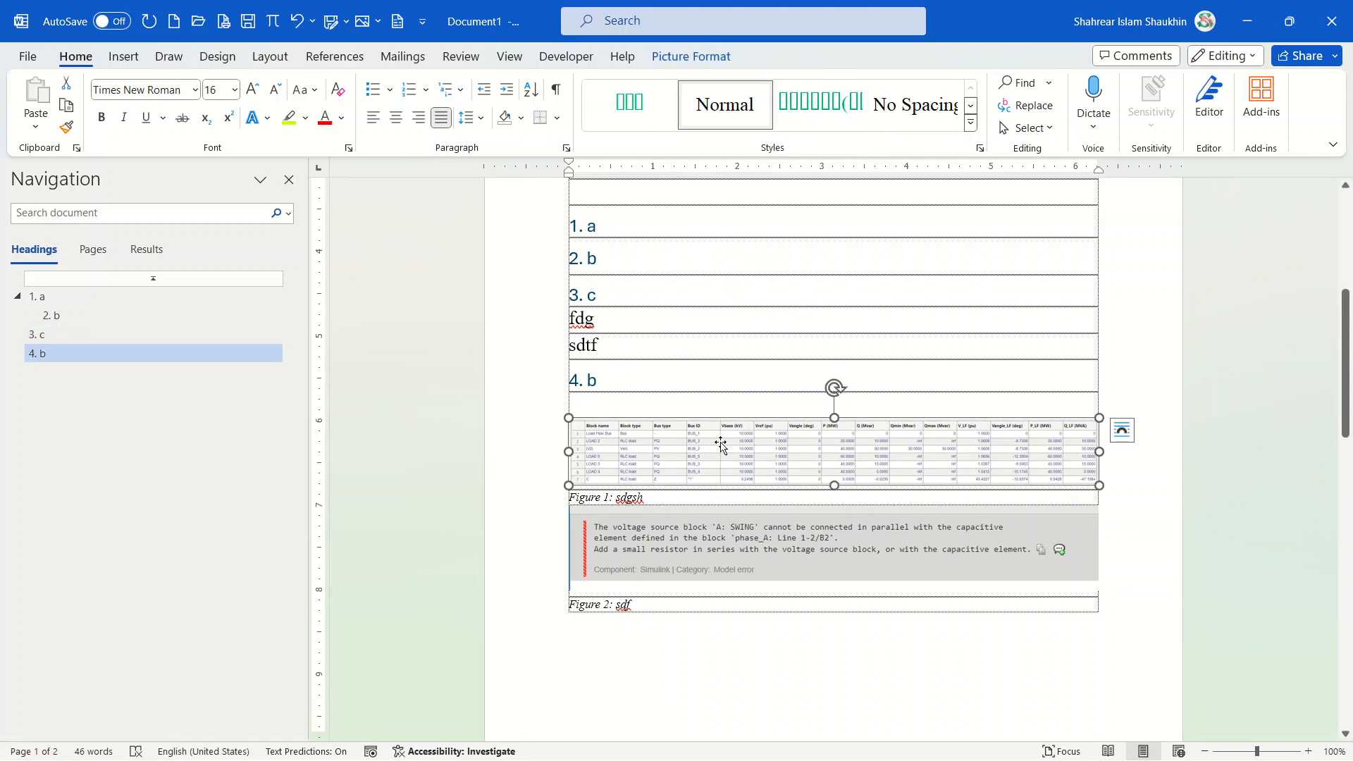
pyautogui.rightClick(709, 454)
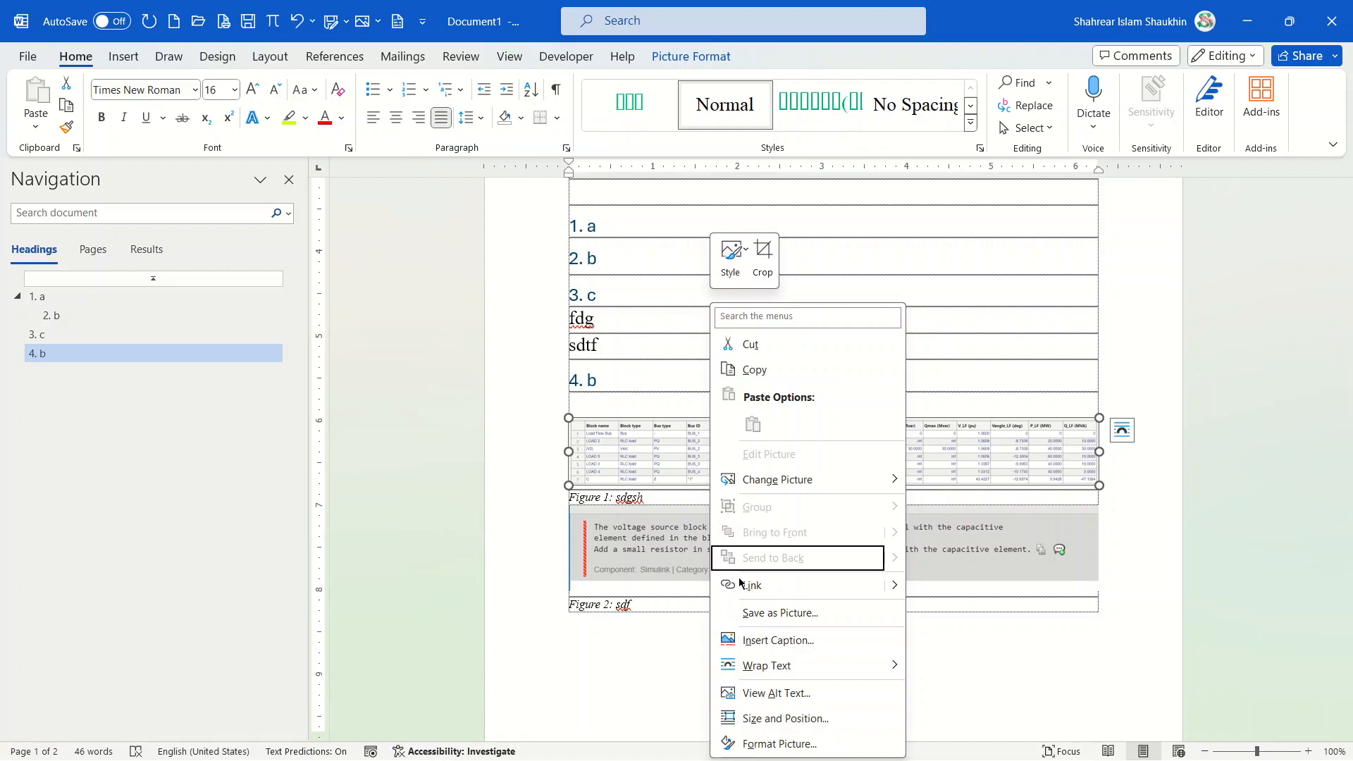
pyautogui.click(655, 474)
# Step: Replace the text of the Figure 1 caption with "test 1", keeping its figure label and number
pyautogui.click(663, 507)
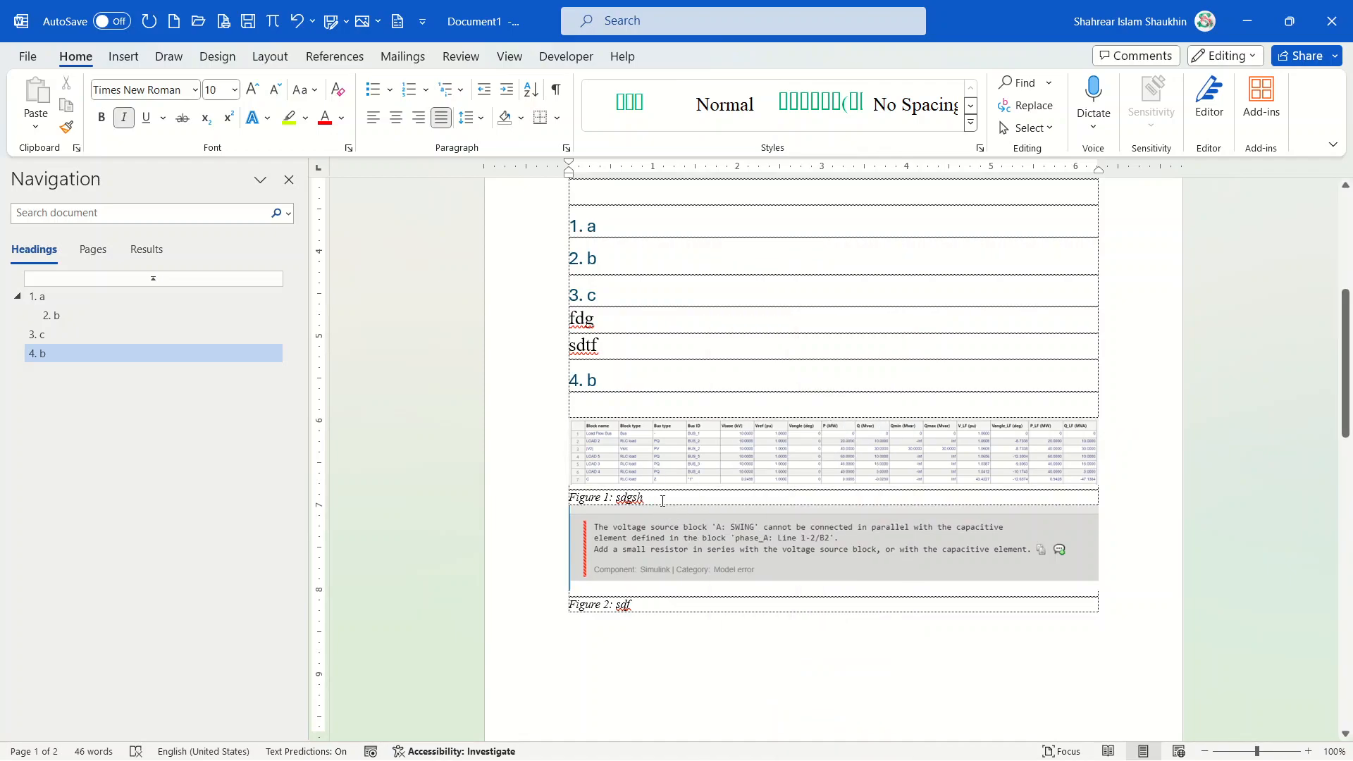
pyautogui.press('BackSpace')
pyautogui.press('BackSpace')
pyautogui.press('BackSpace')
pyautogui.press('BackSpace')
pyautogui.press('BackSpace')
pyautogui.write('test 1')
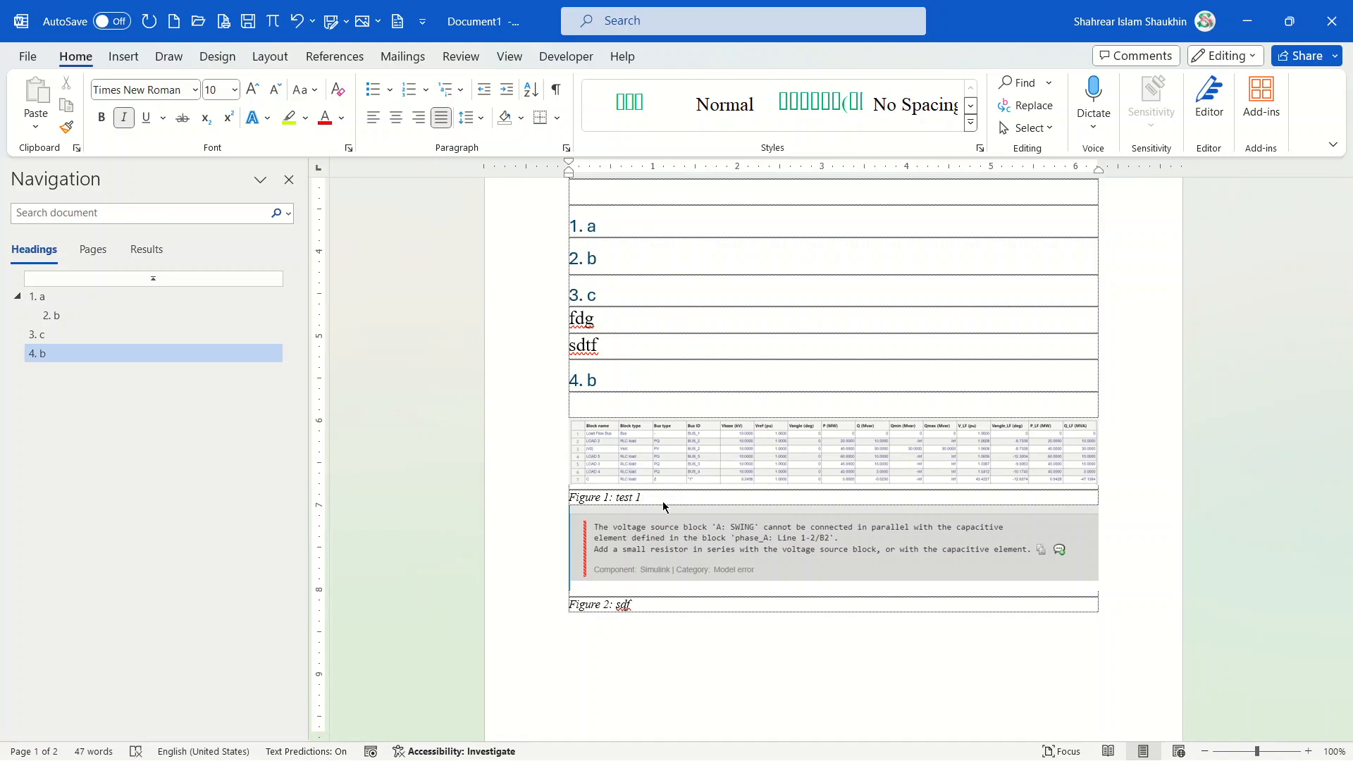
# Step: Update the entire table of figures to pick up the edited Figure 1 caption
pyautogui.hotkey('ctrl', 'Home')
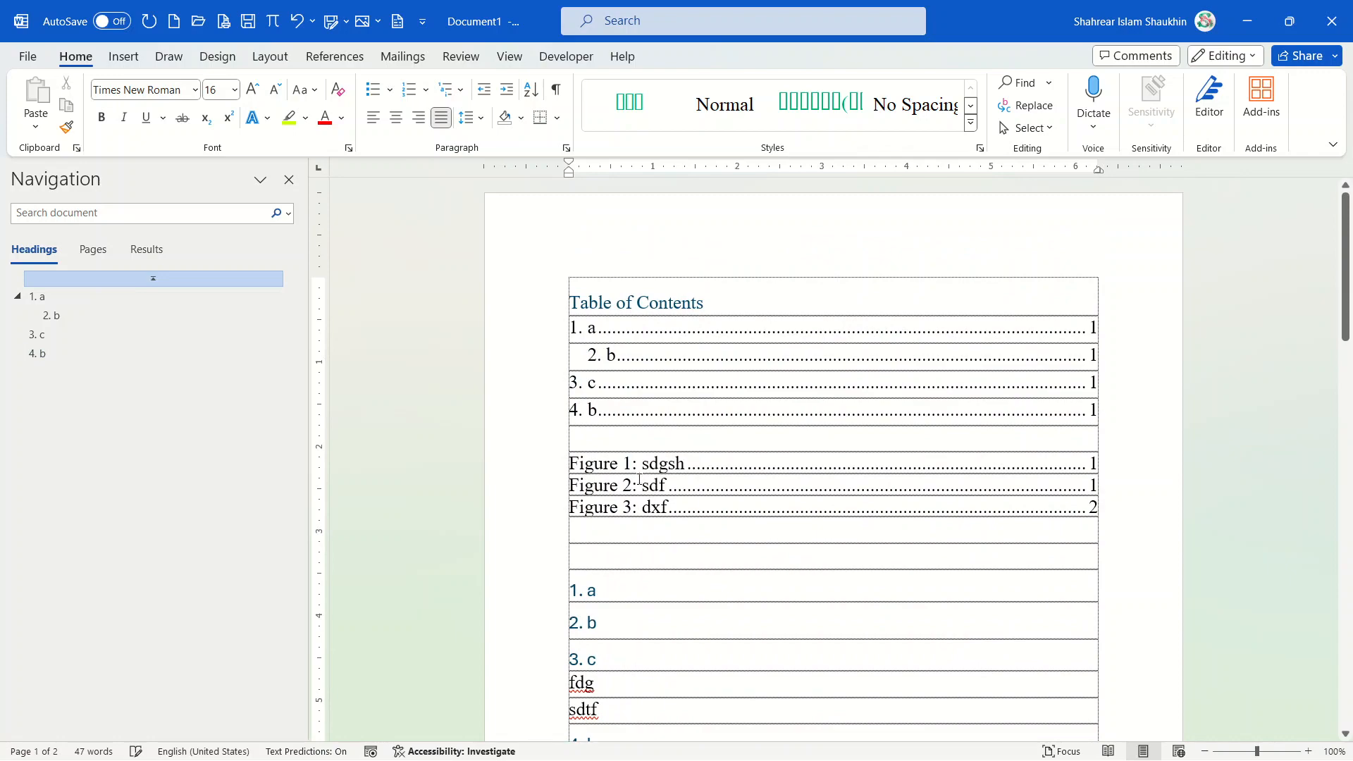
pyautogui.click(649, 482)
pyautogui.click(663, 467)
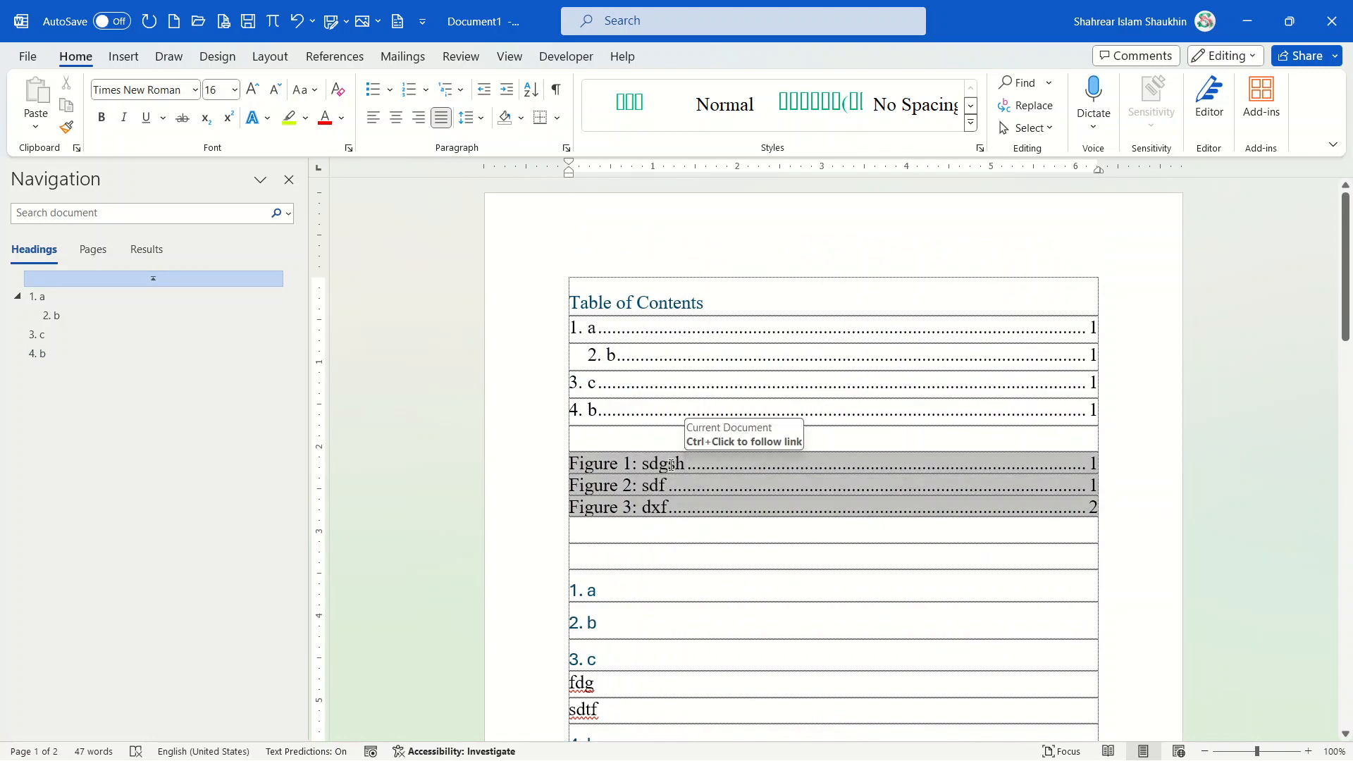
pyautogui.rightClick(663, 466)
pyautogui.click(710, 617)
pyautogui.click(563, 386)
pyautogui.click(666, 414)
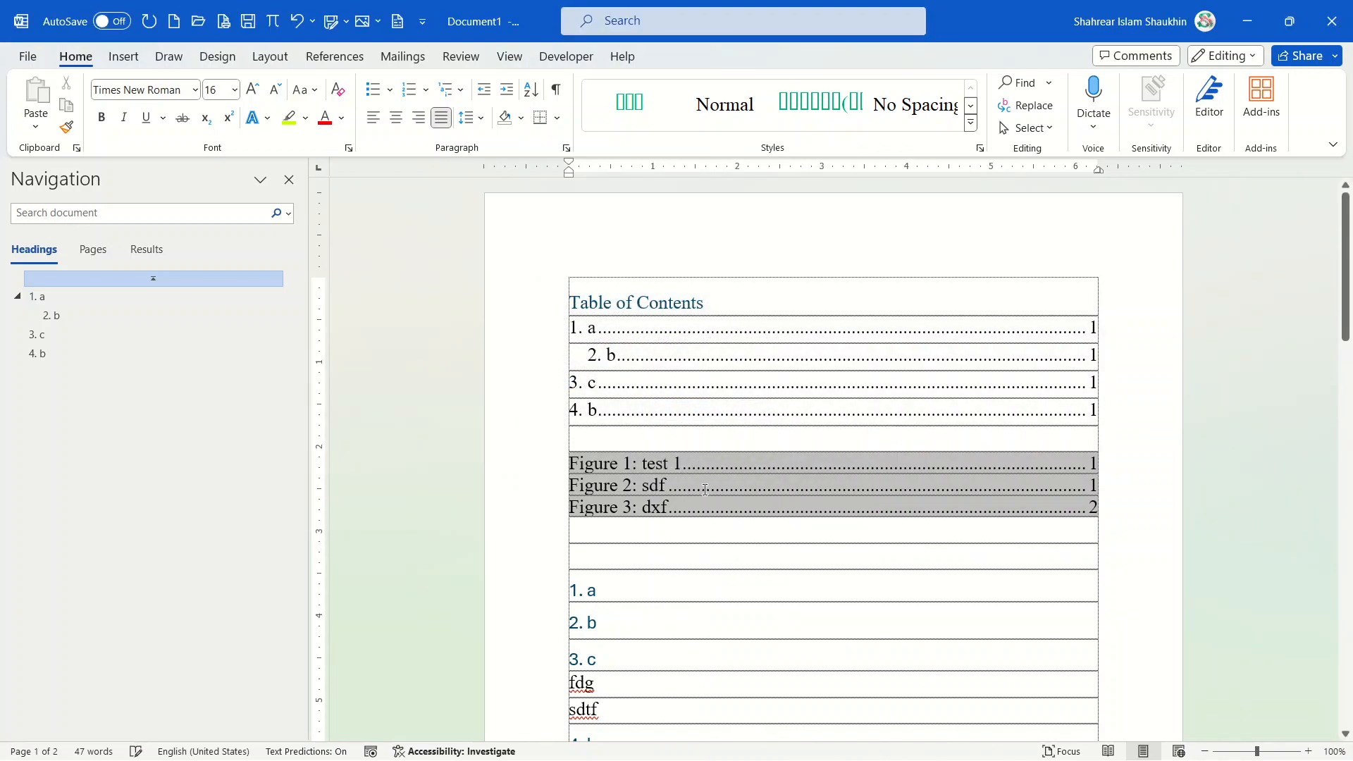
# Step: Compare the updated table of figures with the captioned pictures on both pages of the document
pyautogui.scroll(-10, 901, 543)
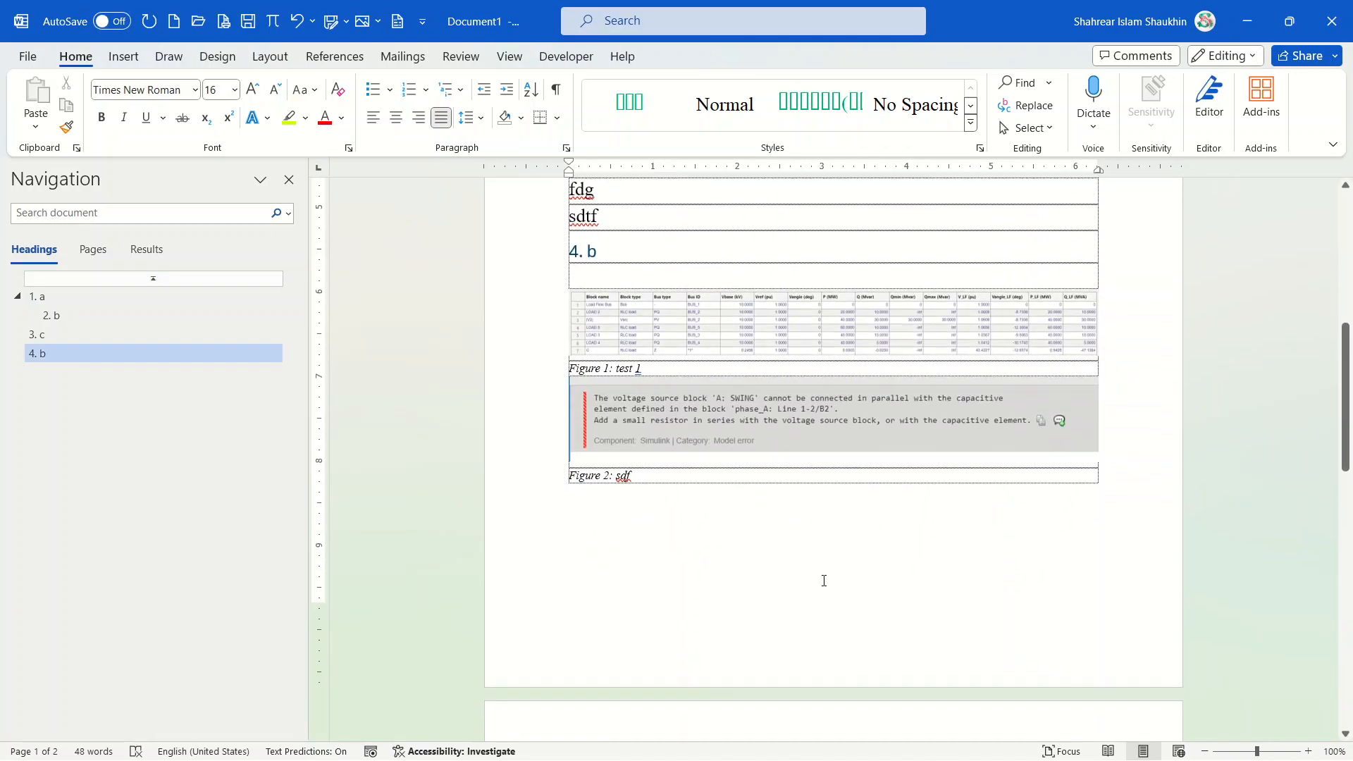
pyautogui.scroll(10, 831, 573)
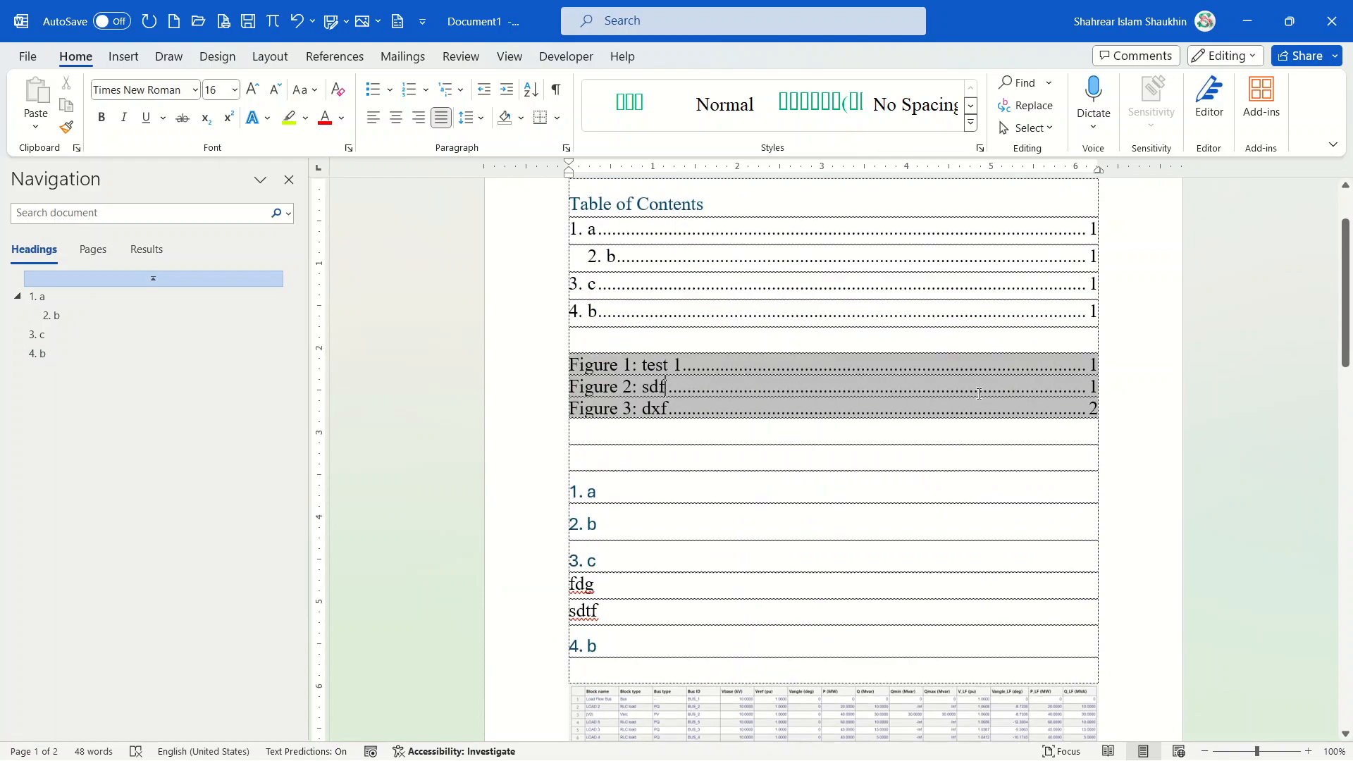
pyautogui.scroll(-3, 796, 479)
pyautogui.scroll(-6, 795, 479)
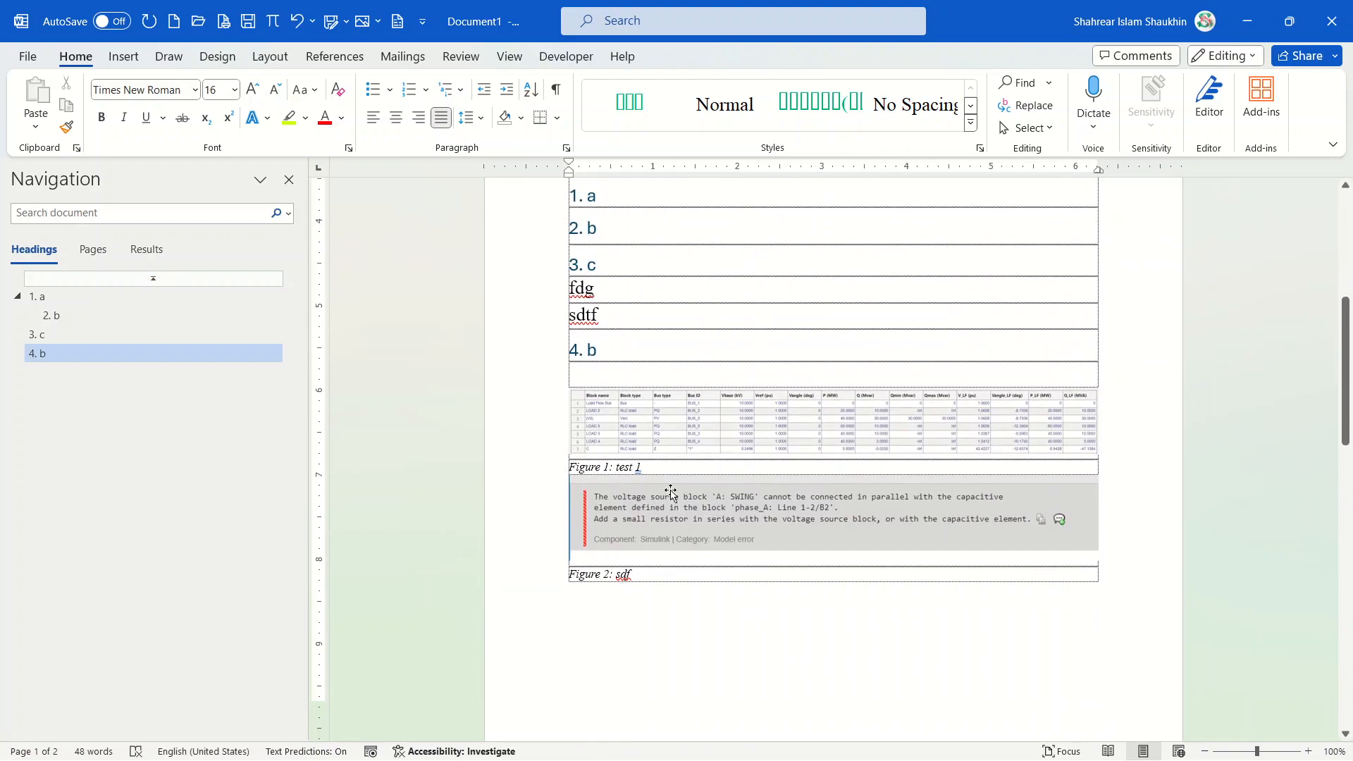
pyautogui.scroll(2, 656, 469)
pyautogui.scroll(-3, 655, 469)
pyautogui.scroll(-3, 655, 469)
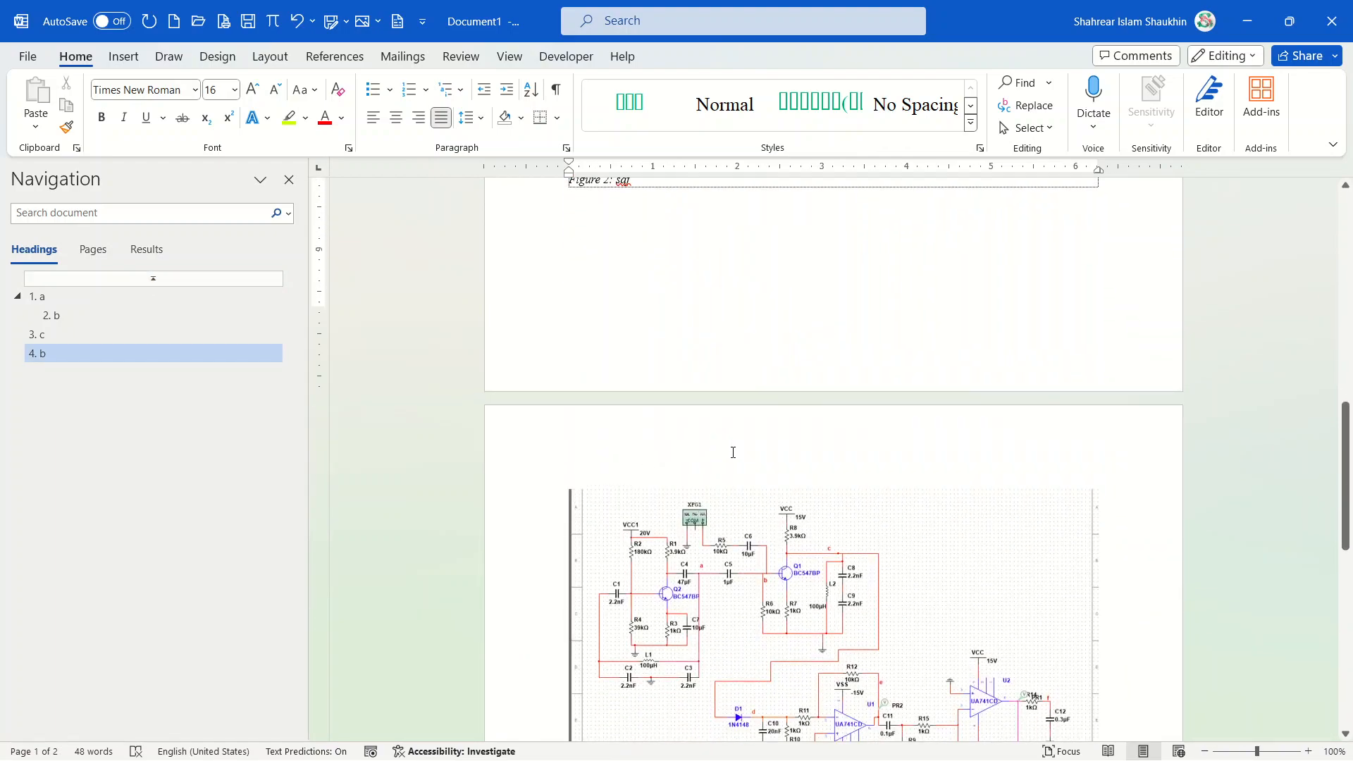
pyautogui.scroll(15, 712, 480)
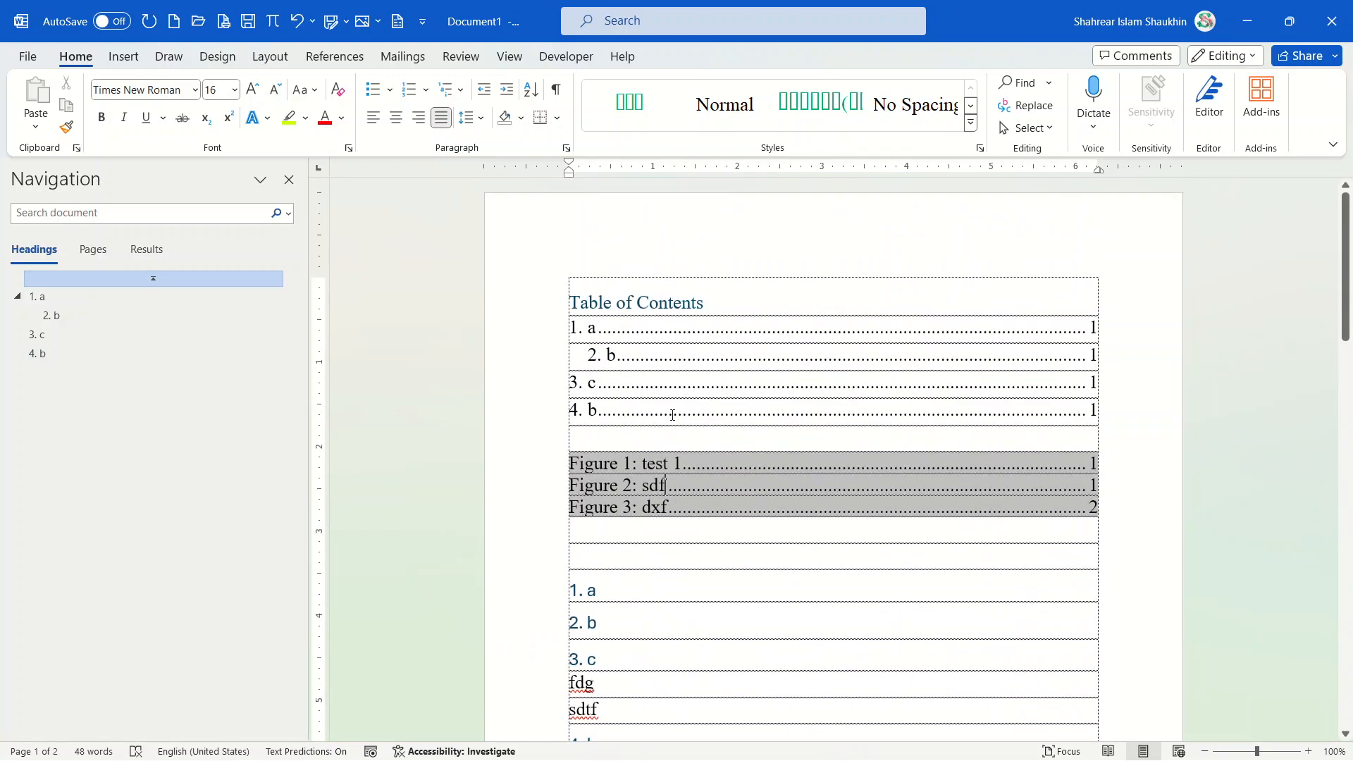
# Step: Set the font color of the table of contents, including its title and all entries, to red
pyautogui.click(711, 308)
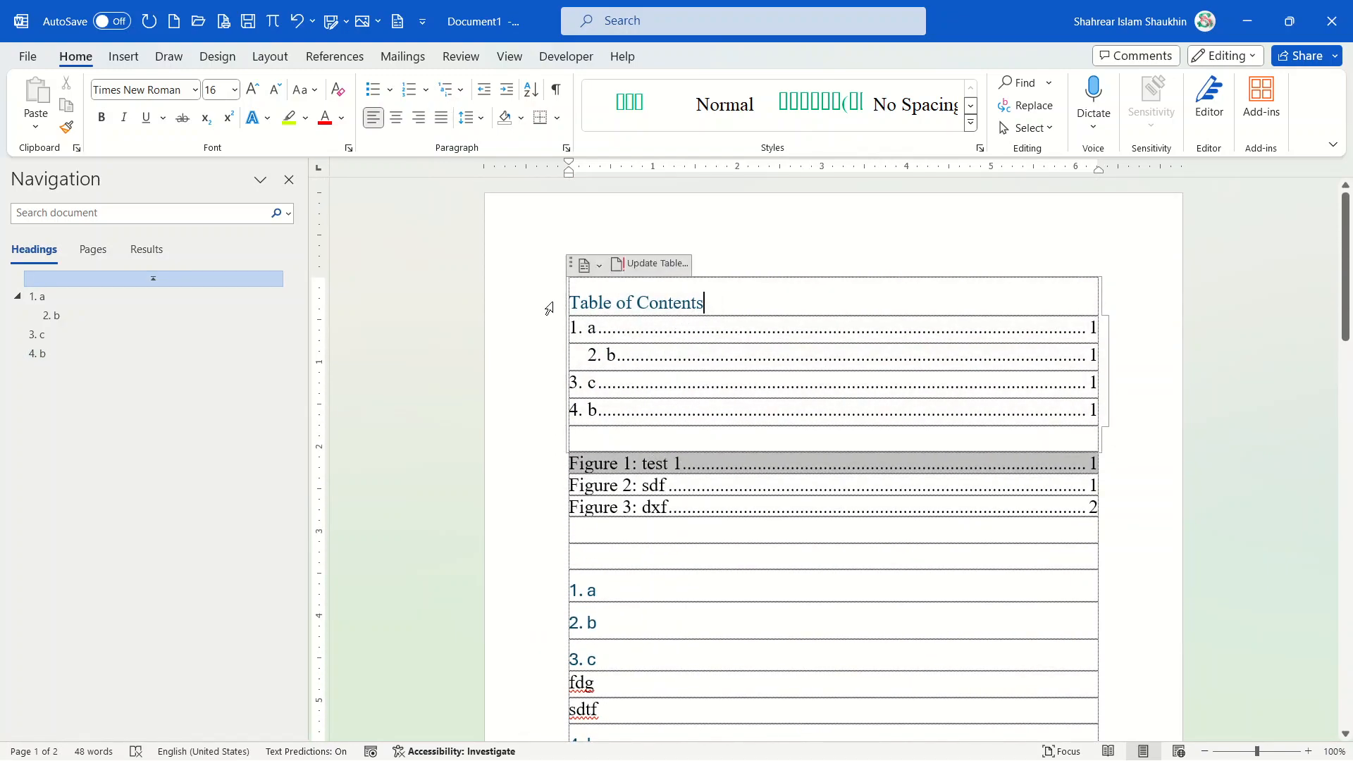
pyautogui.moveTo(571, 300); pyautogui.dragTo(654, 388)
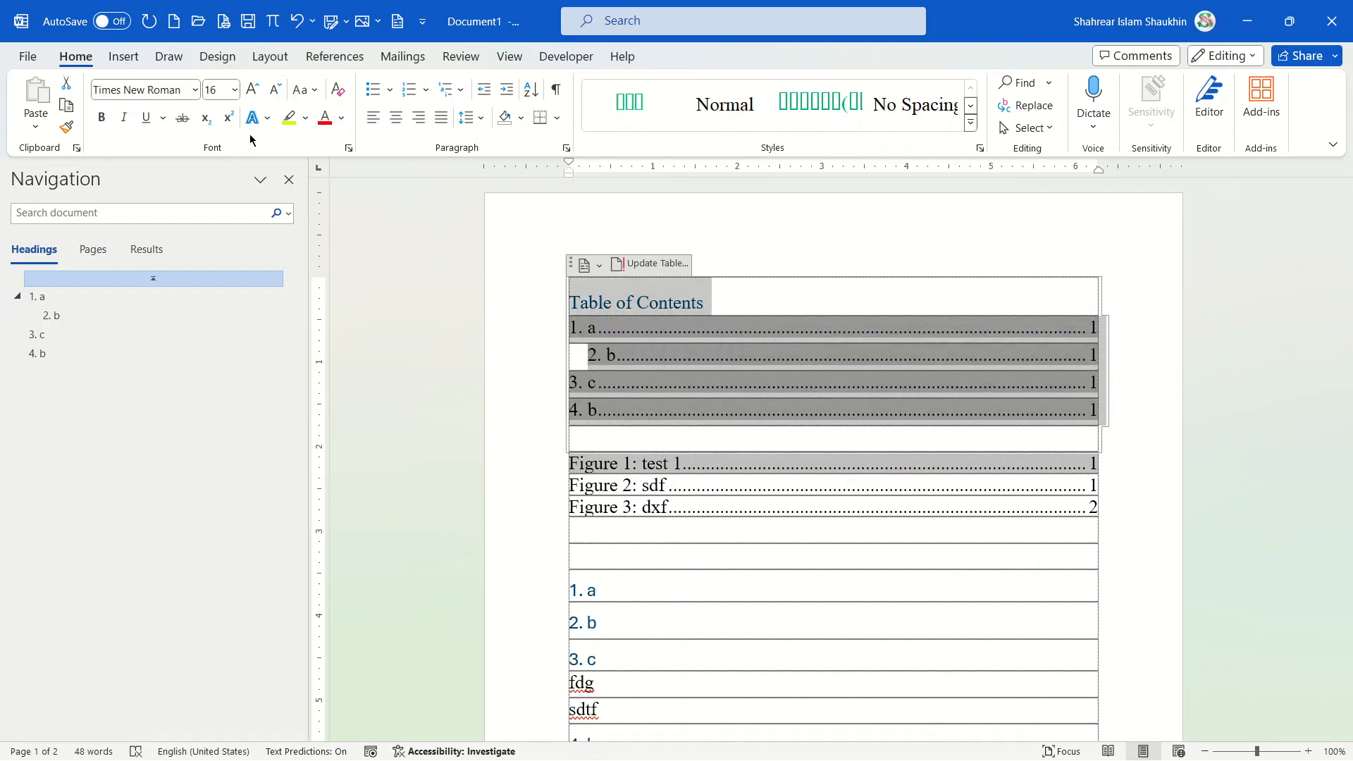
pyautogui.click(325, 118)
pyautogui.click(746, 286)
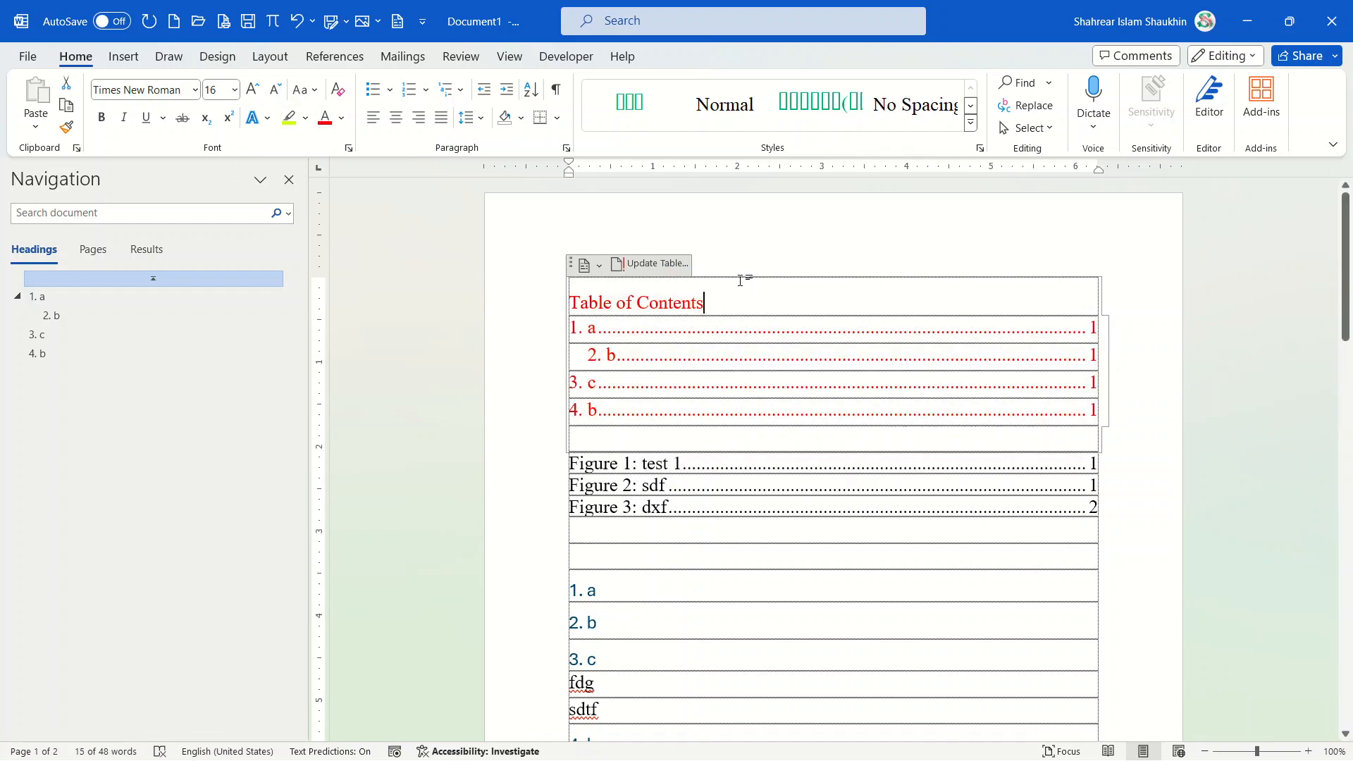
# Step: Set the font color of all entries in the table of figures to light blue
pyautogui.scroll(-1, 625, 387)
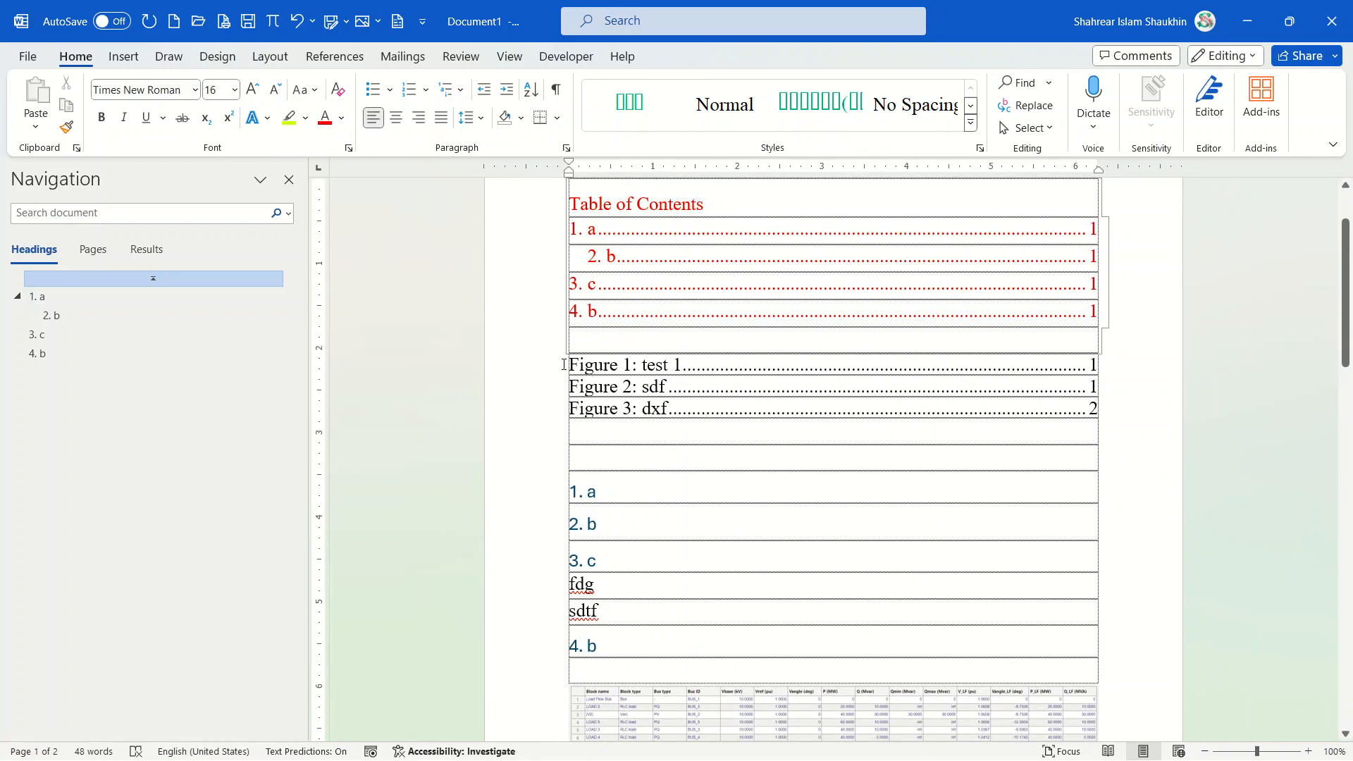
pyautogui.moveTo(567, 365); pyautogui.dragTo(741, 411)
pyautogui.click(341, 118)
pyautogui.click(435, 284)
# Step: Try to give the table of figures a darker blue font color from the theme colors
pyautogui.click(682, 364)
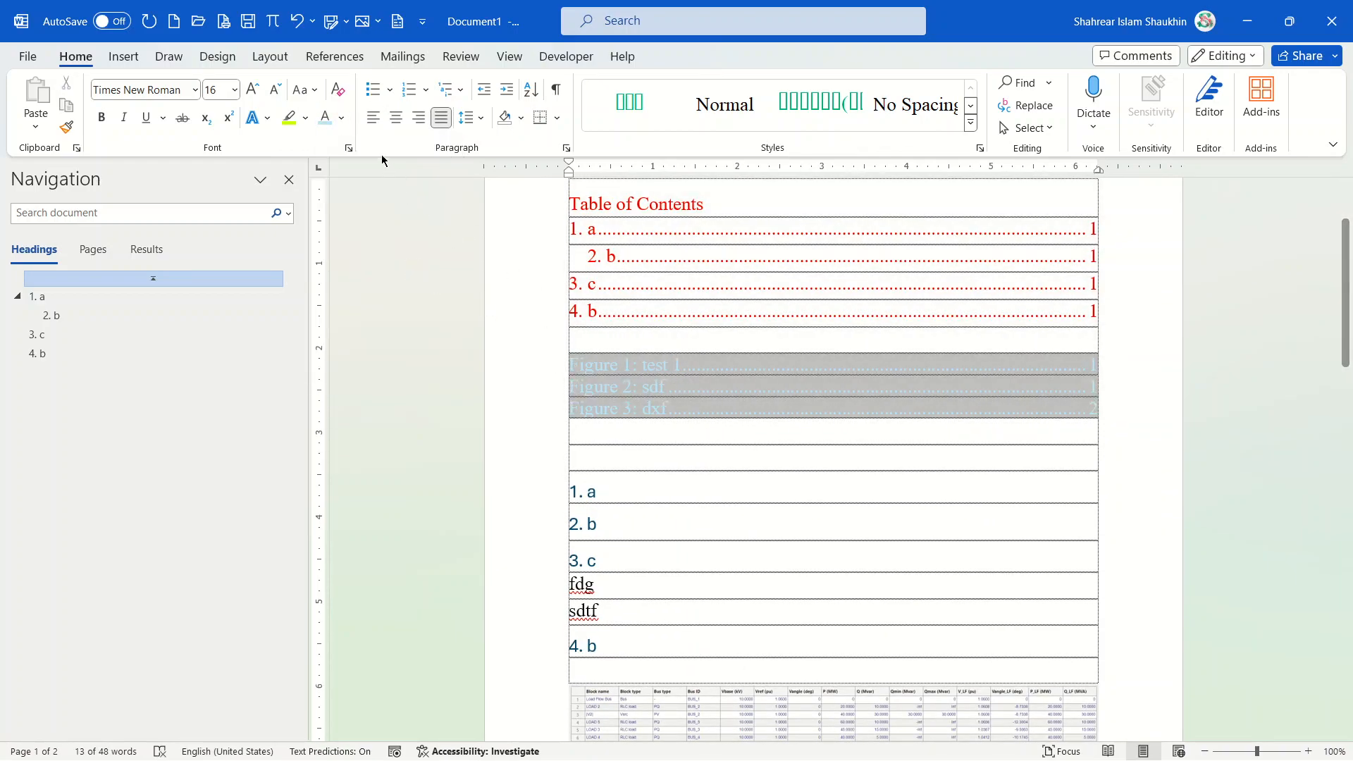
pyautogui.click(341, 118)
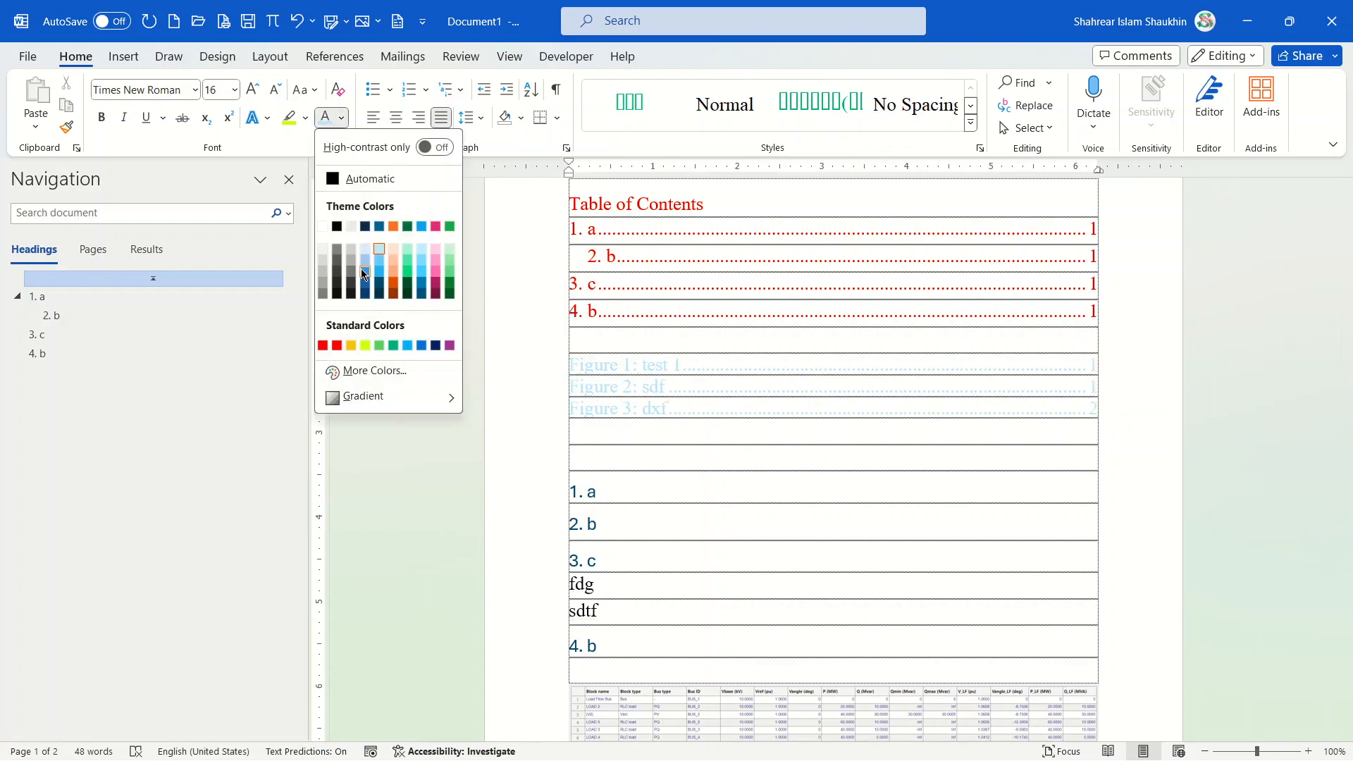
pyautogui.click(373, 272)
pyautogui.click(665, 386)
pyautogui.scroll(-2, 598, 402)
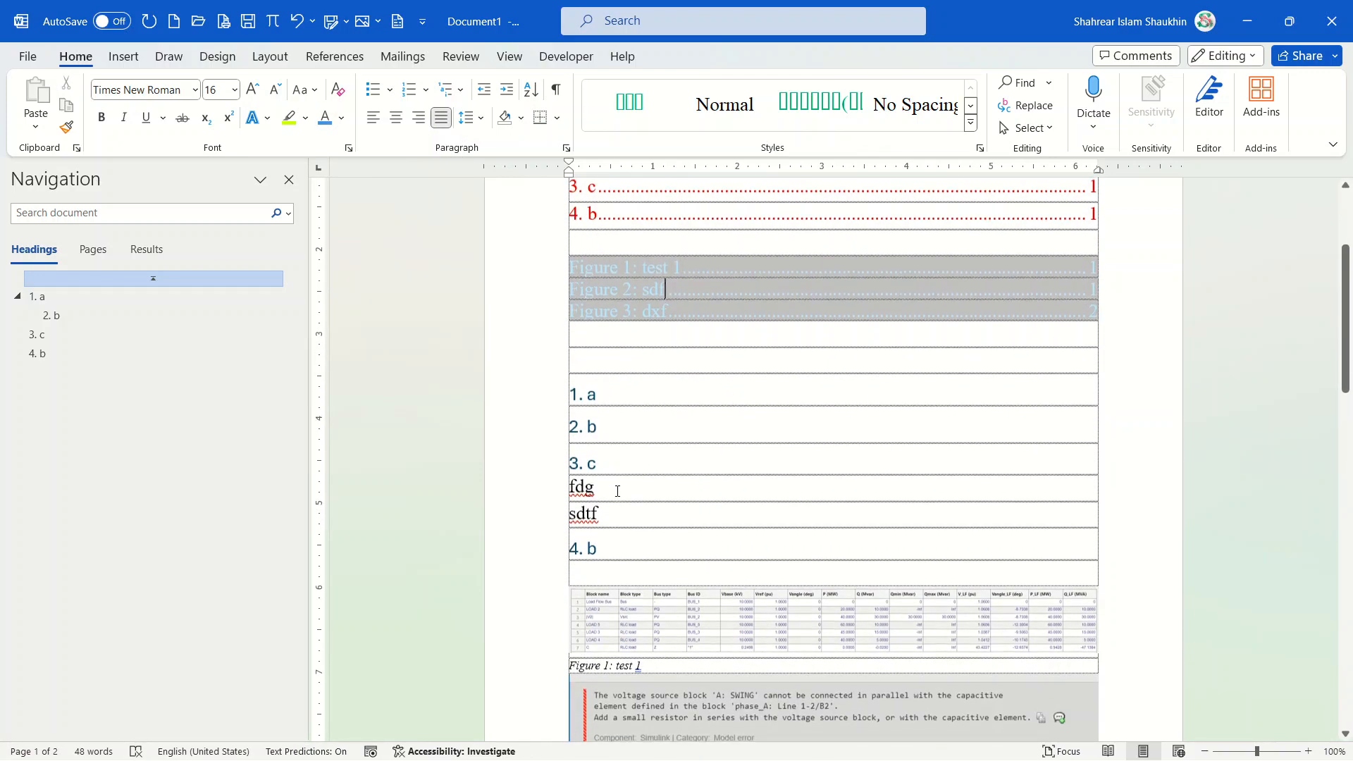
pyautogui.click(620, 425)
pyautogui.click(628, 463)
pyautogui.scroll(-4, 663, 504)
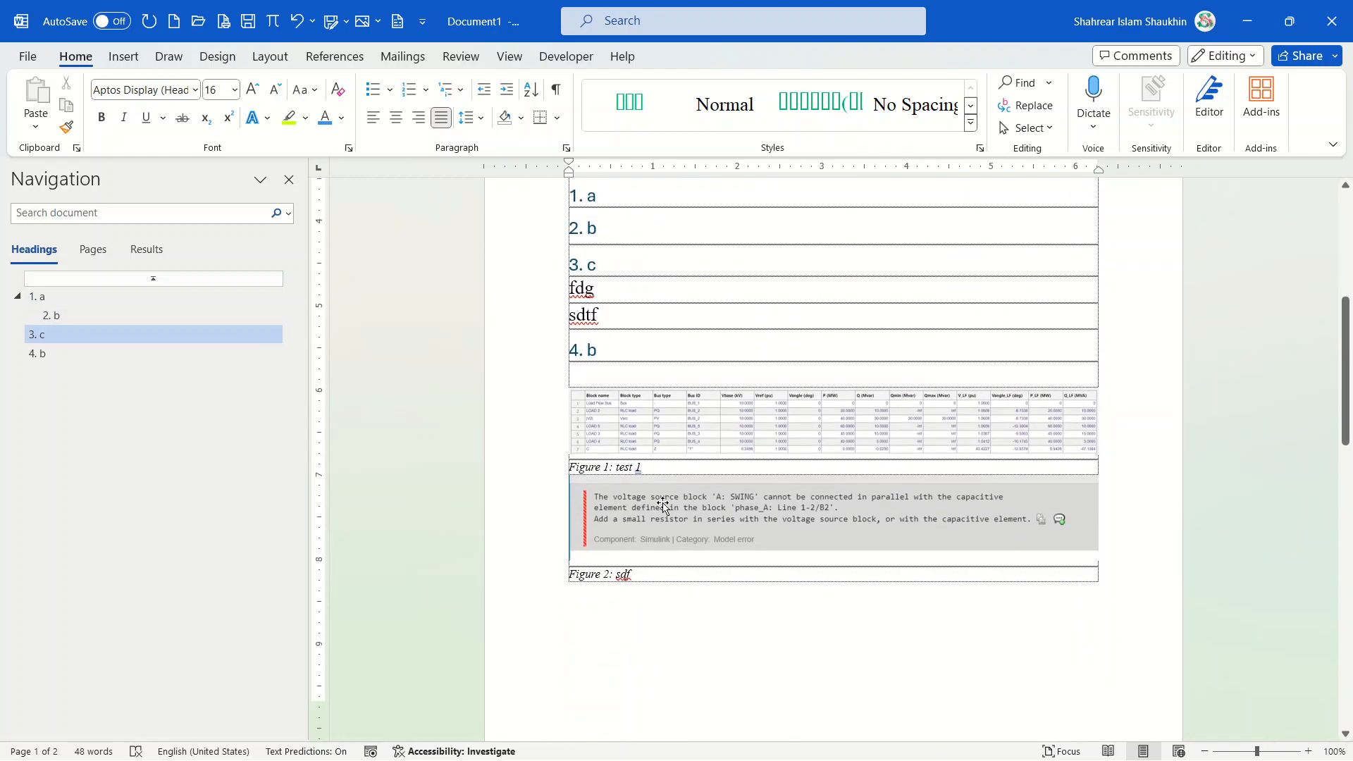